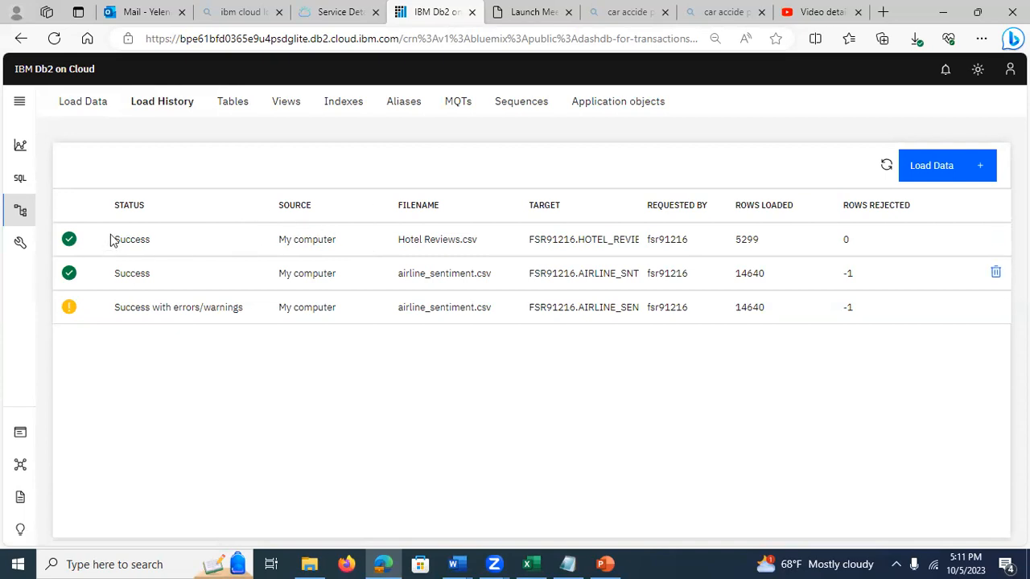
Step: Open the load details of the Hotel Reviews.csv job and review its settings and status
click(164, 239)
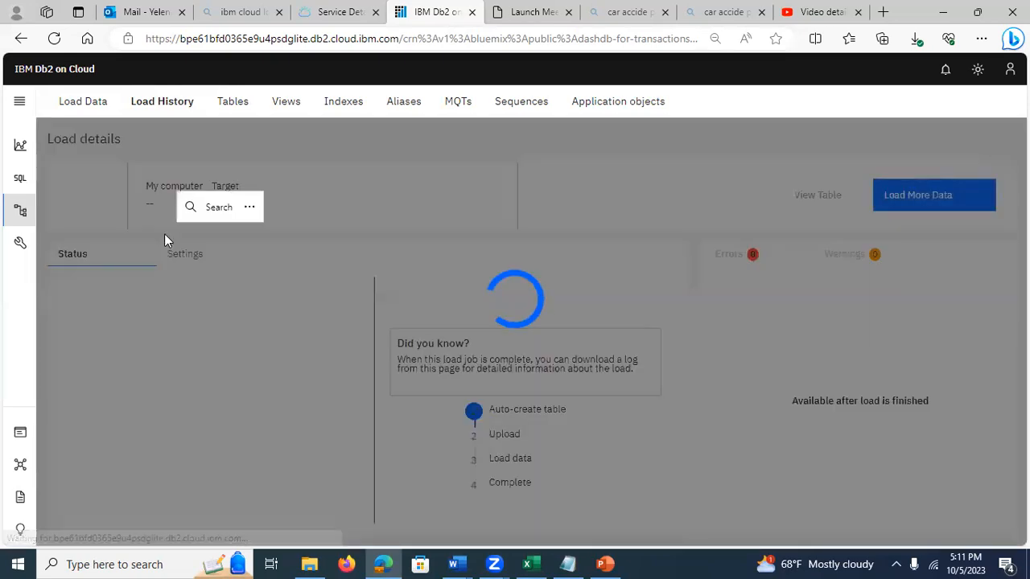
click(242, 246)
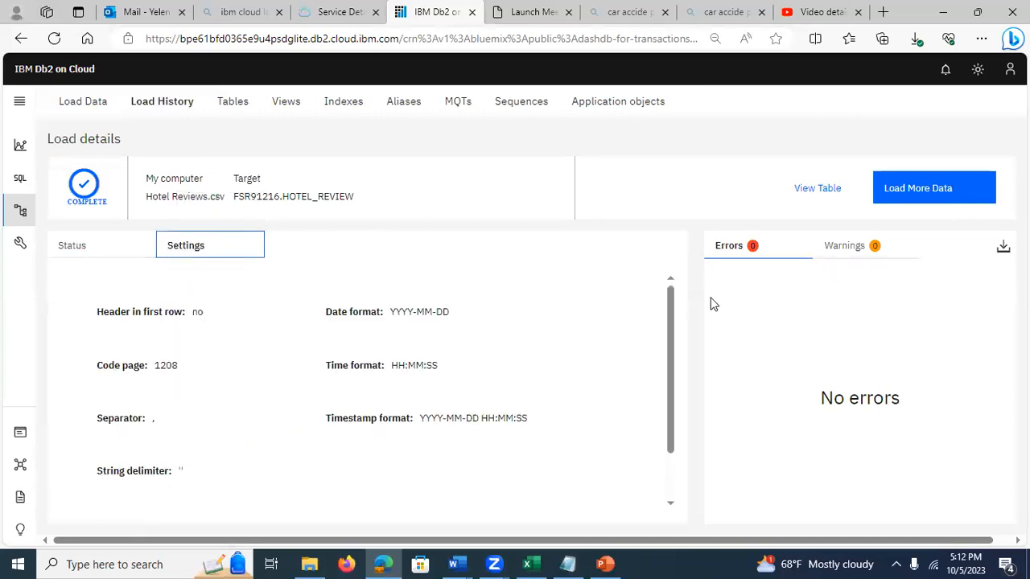
click(684, 327)
drag(664, 338, 676, 393)
click(671, 196)
click(77, 254)
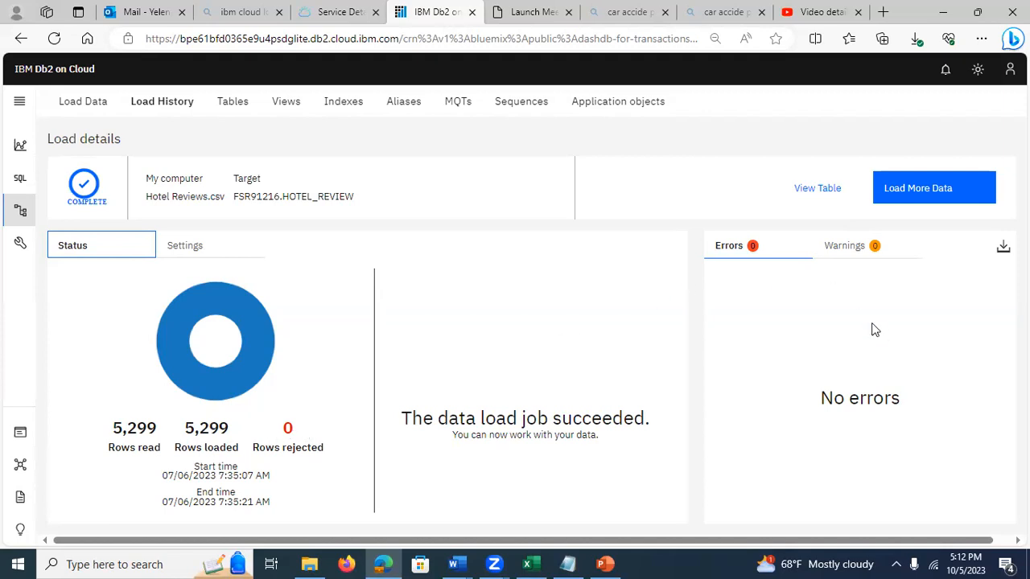
Step: Check the load job's warnings and errors, view the loaded HOTEL_REVIEW table, and return to the load details
click(849, 258)
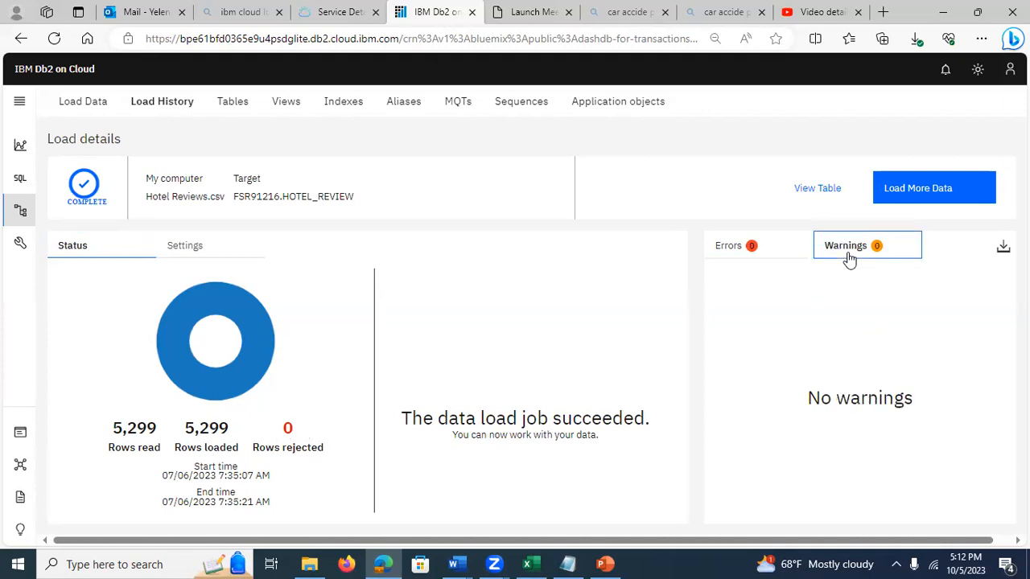
click(751, 250)
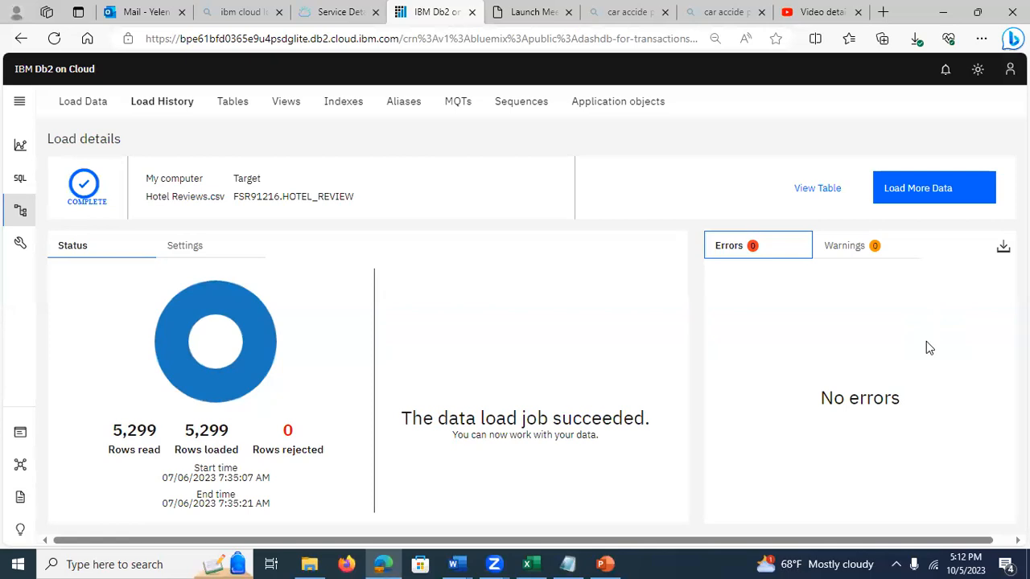
click(814, 189)
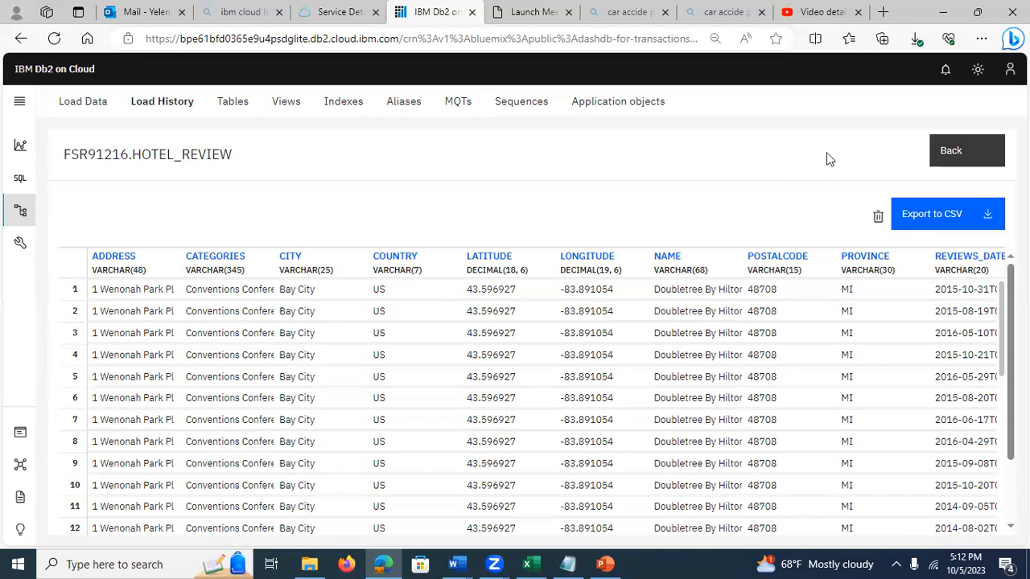
click(950, 153)
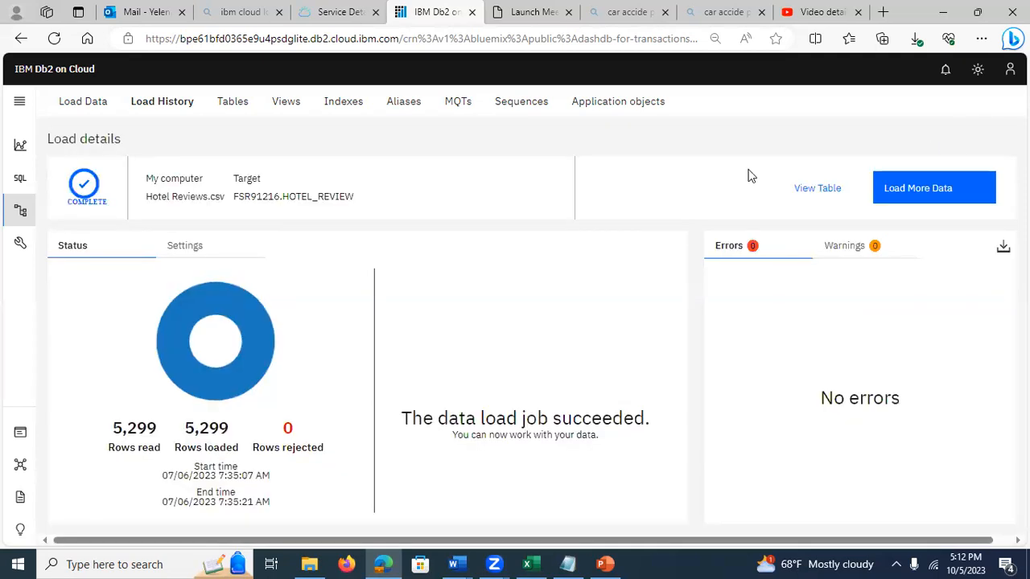
Step: Open the SQL editor, expand the listed schema, and paste in the entire script from the hotels SQL file in Notepad
click(20, 181)
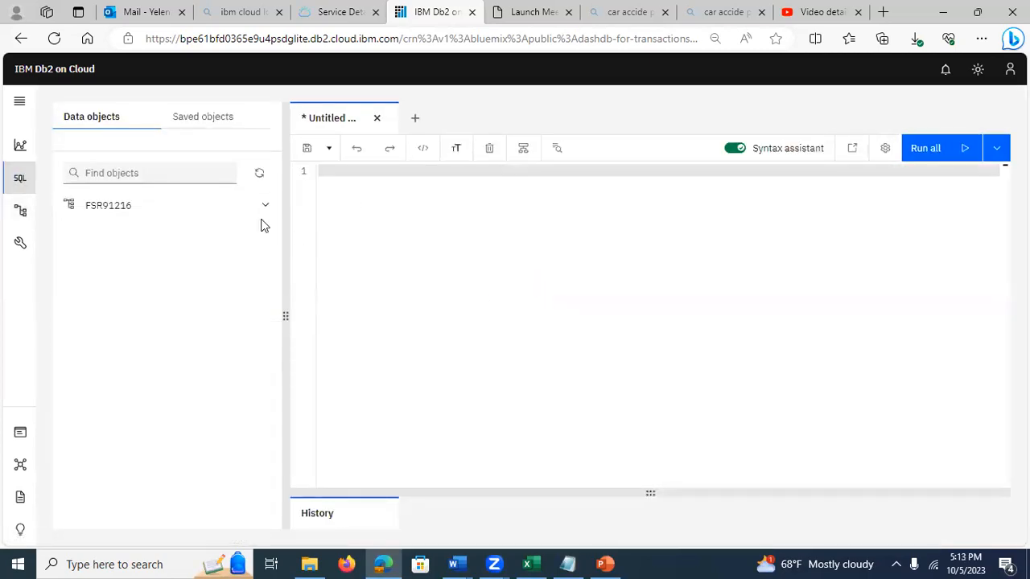
click(131, 211)
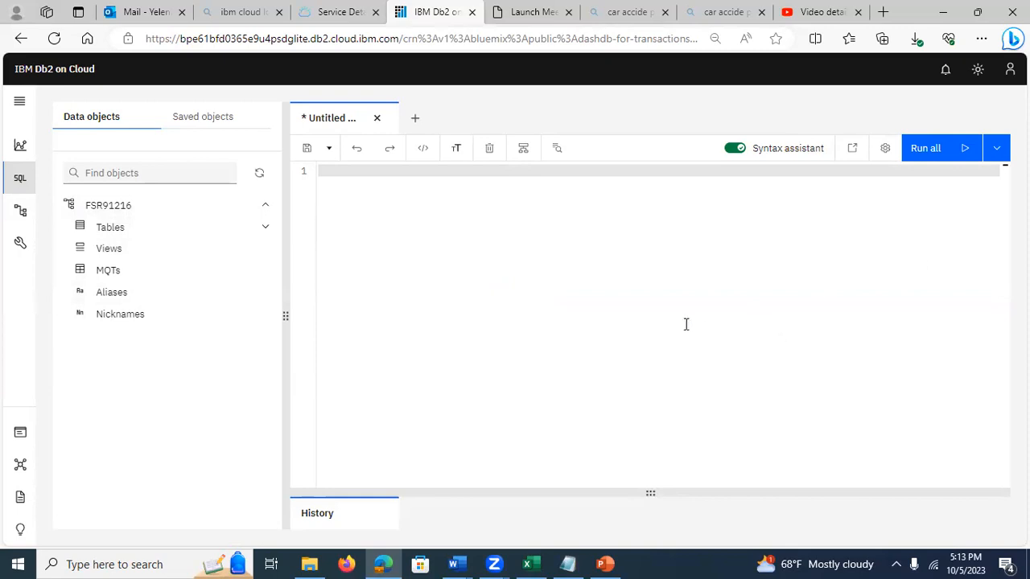
click(569, 563)
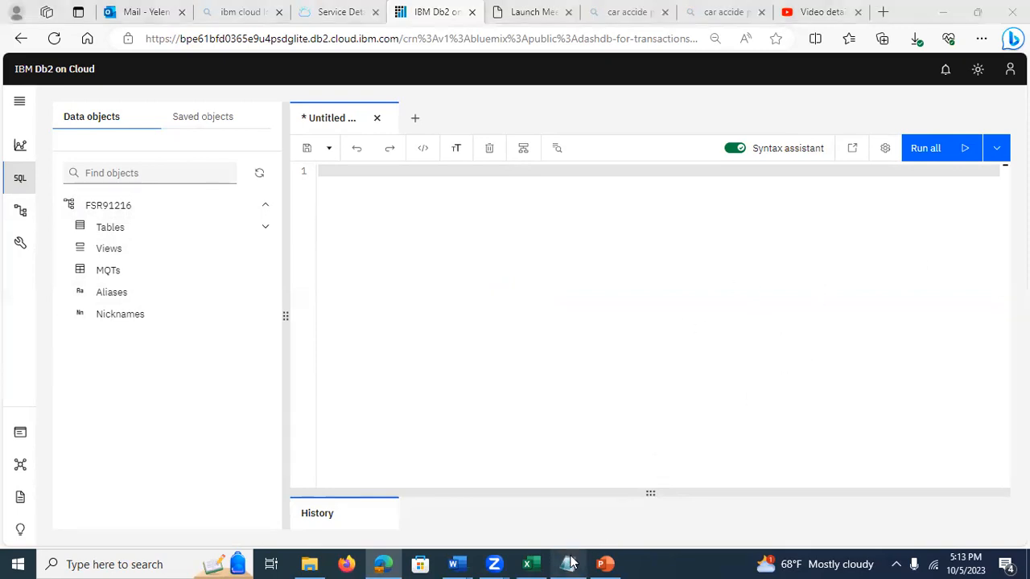
click(418, 369)
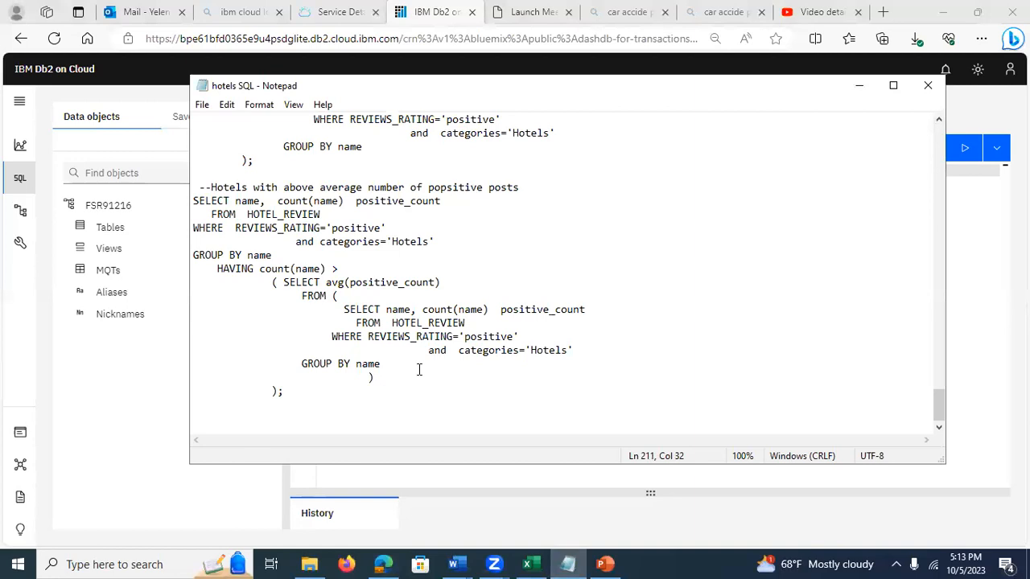
key(ctrl+a)
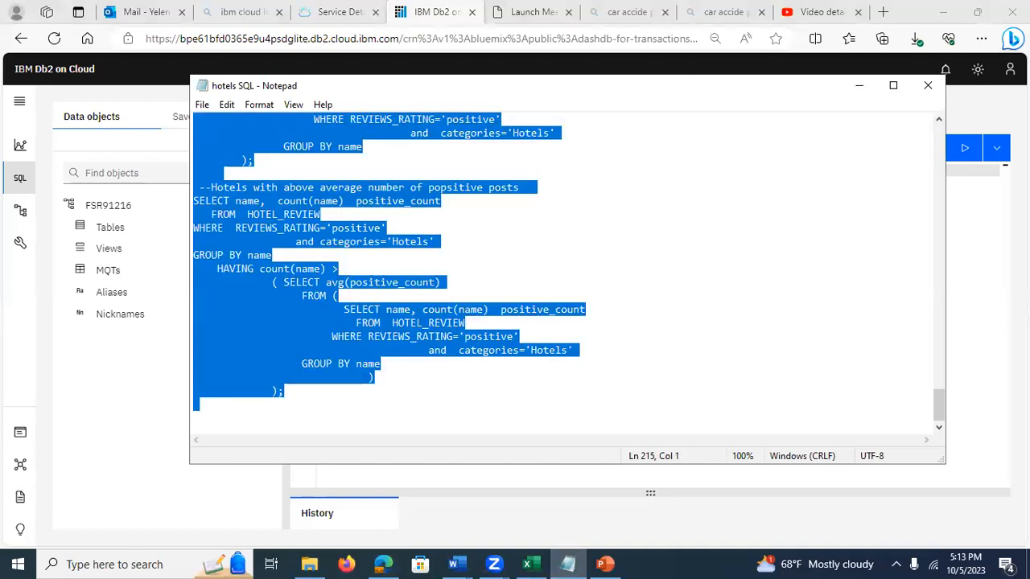
key(alt+Tab)
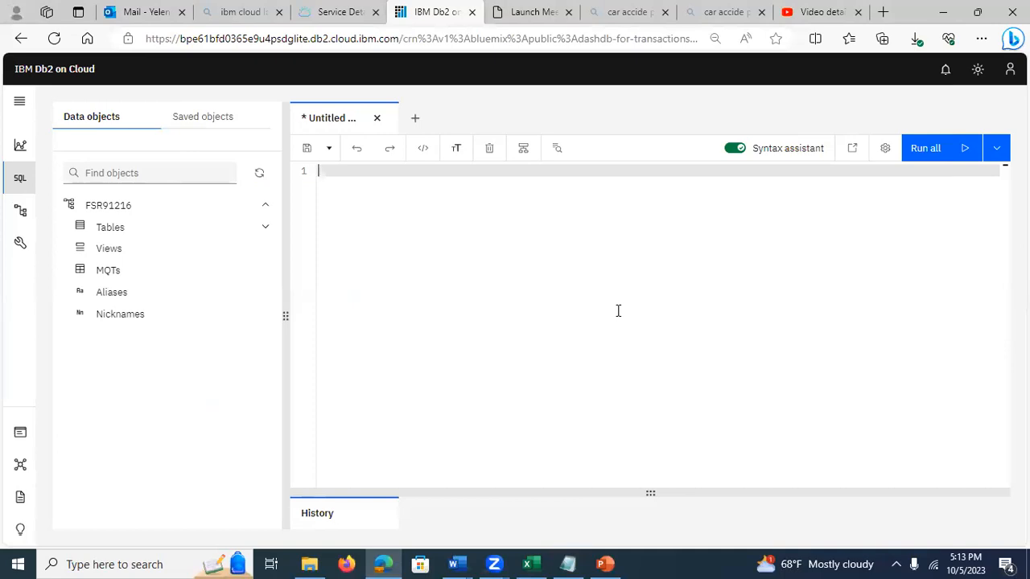
key(ctrl+v)
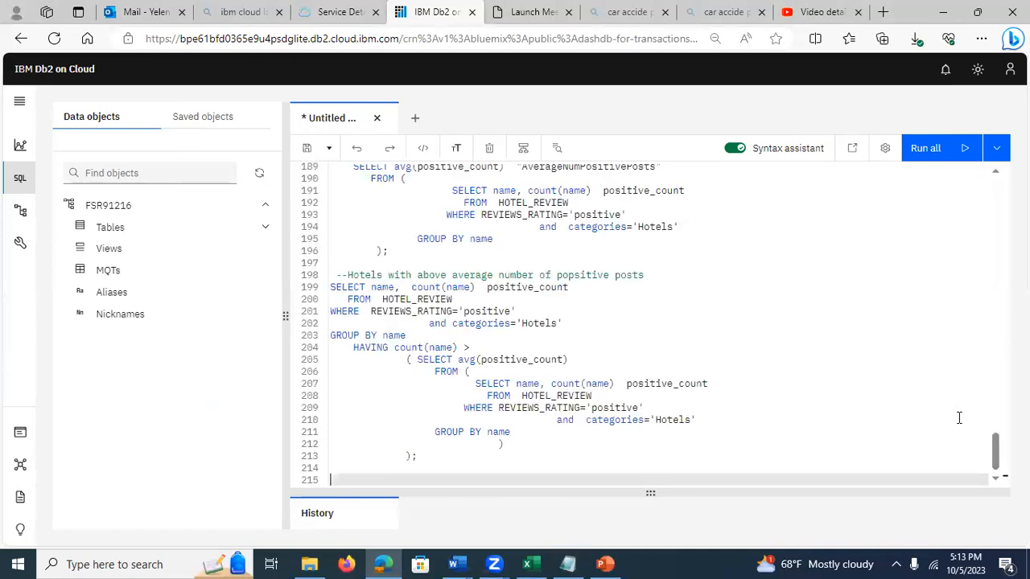
Step: Run only the selected query at the start of the script that counts the rows in HOTEL_REVIEW
scroll(993, 439, up, 10)
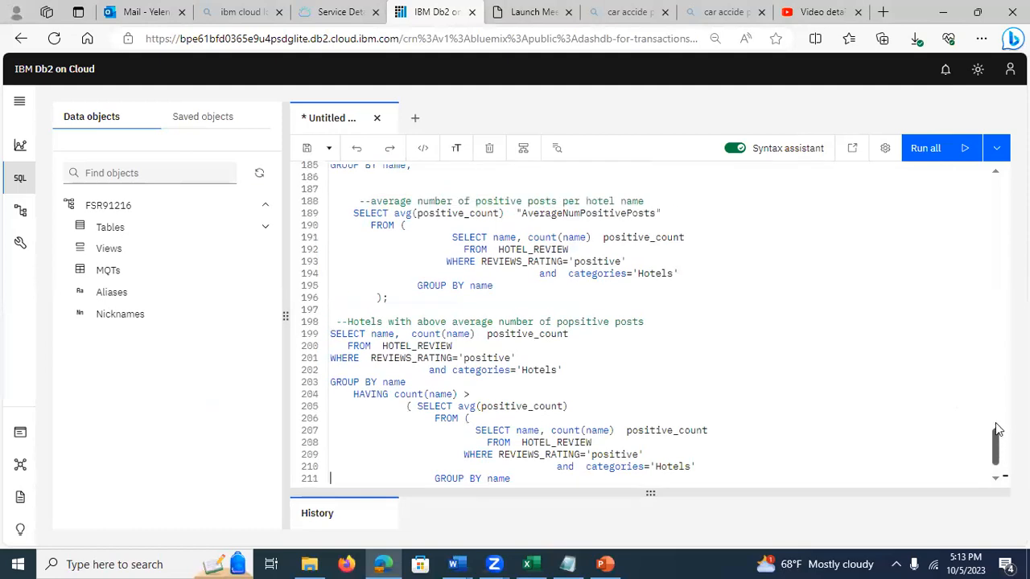
scroll(966, 314, up, 20)
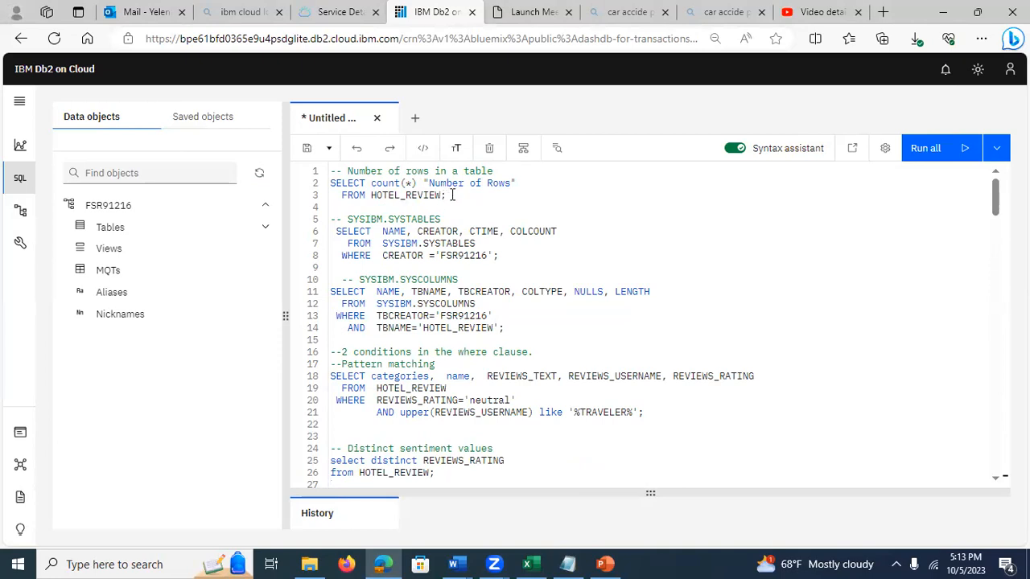
drag(452, 195, 328, 185)
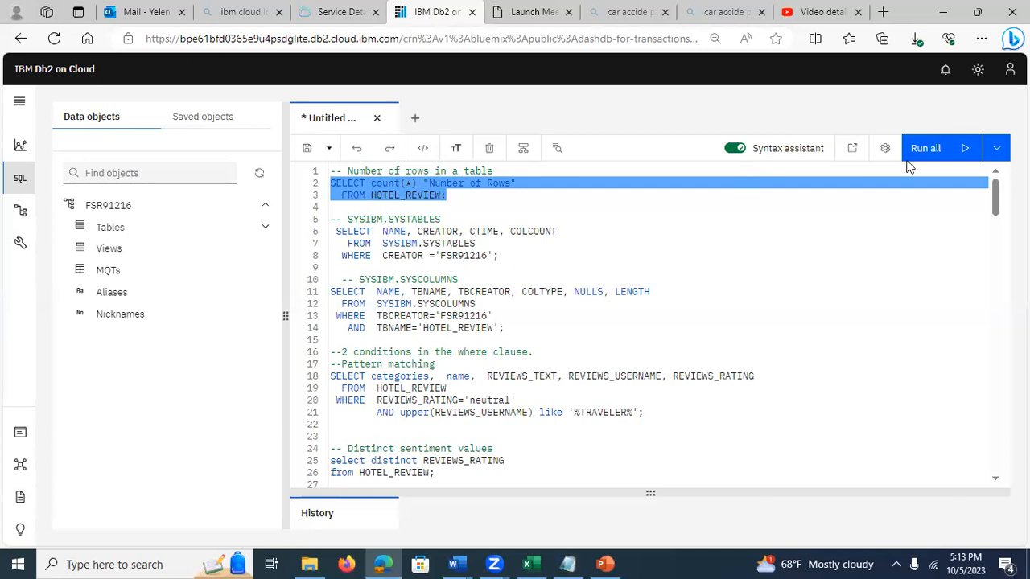
click(974, 153)
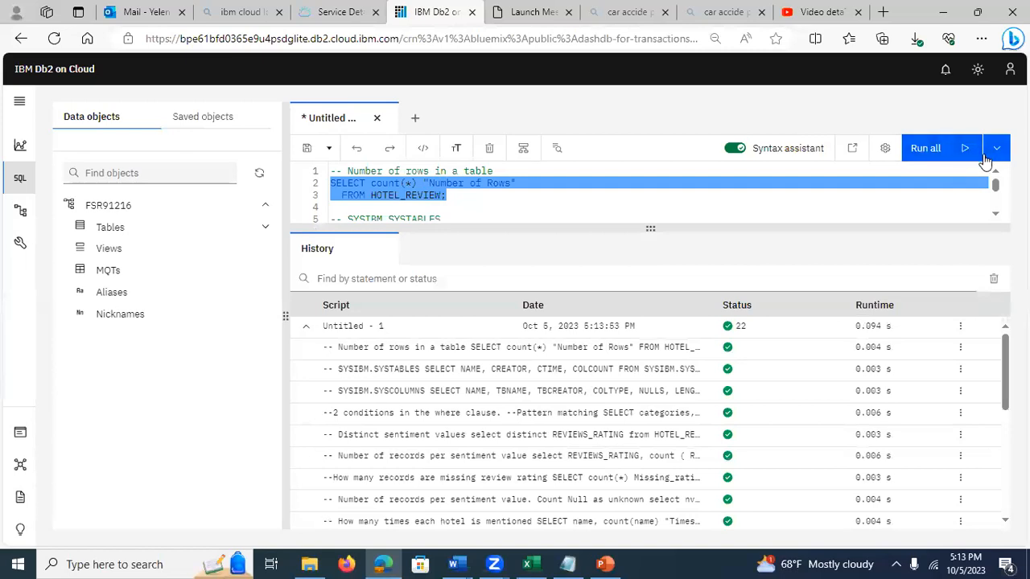
click(999, 150)
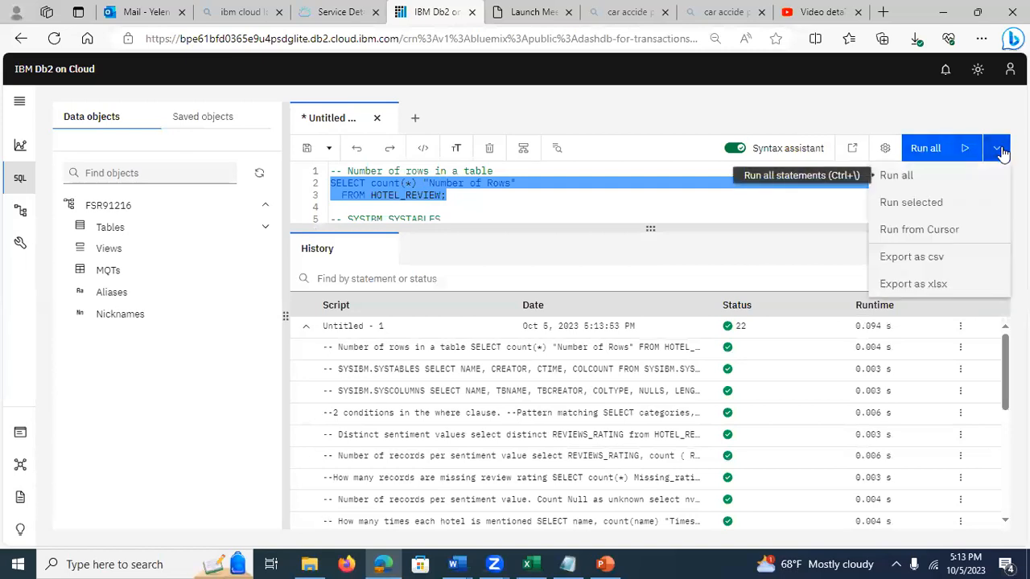
click(907, 202)
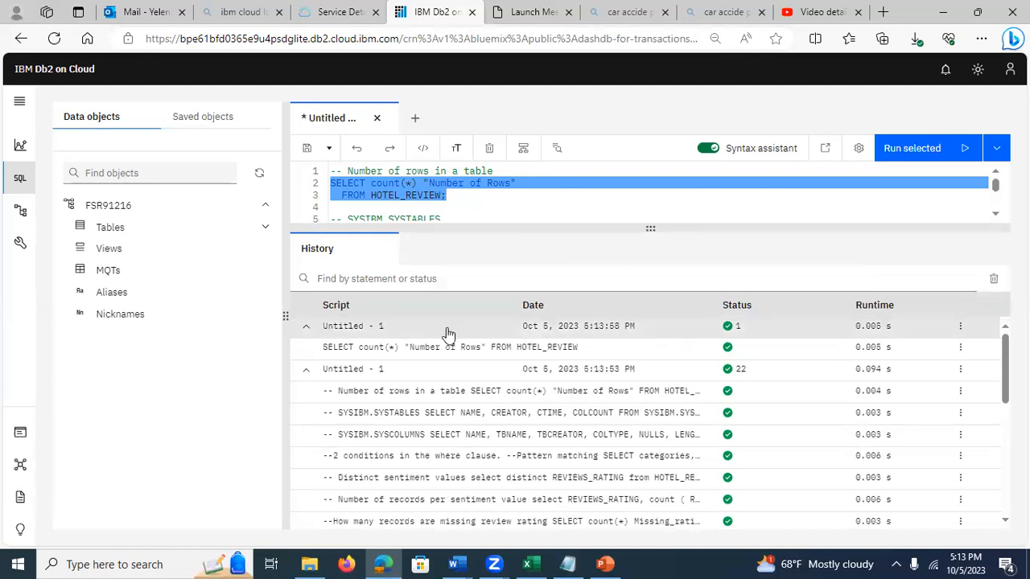
Step: View the row-count query's result set and run details, and return to the run history
click(392, 333)
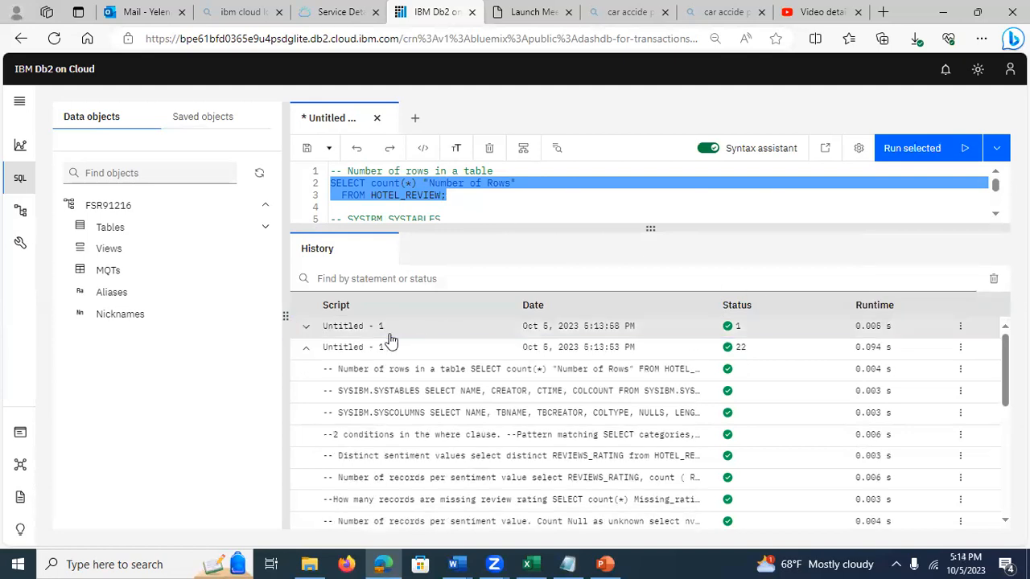
click(306, 326)
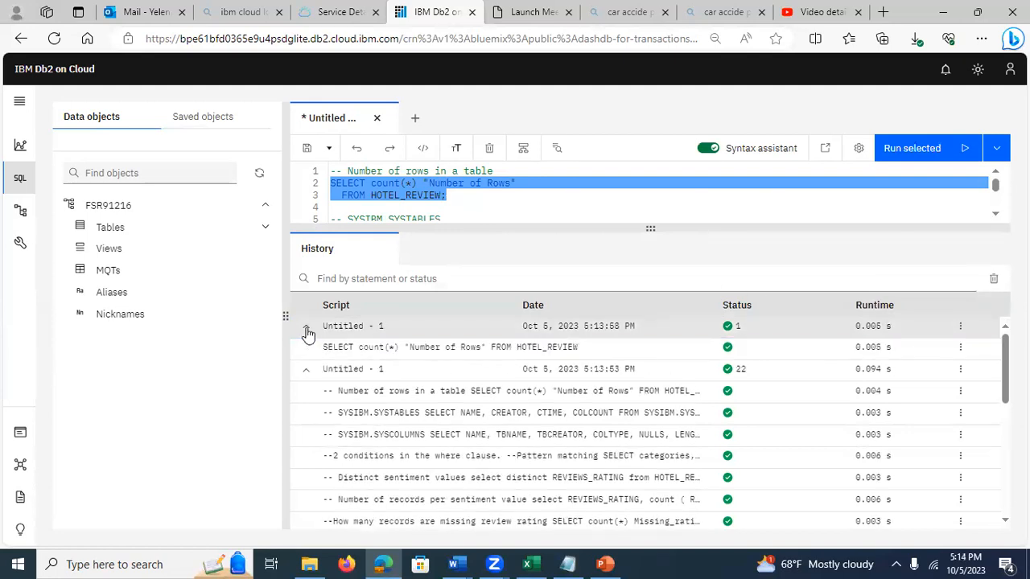
click(412, 354)
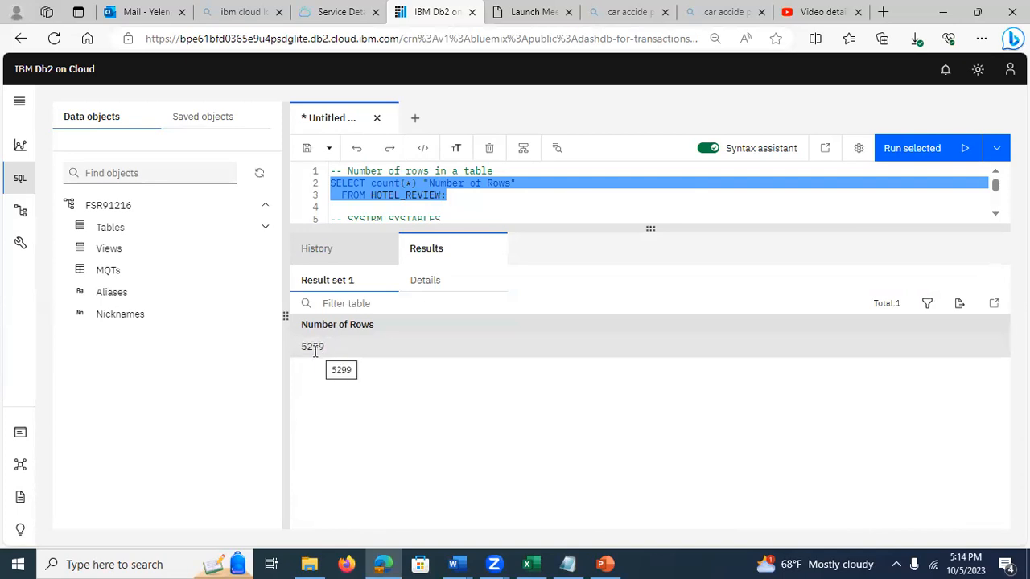
click(425, 290)
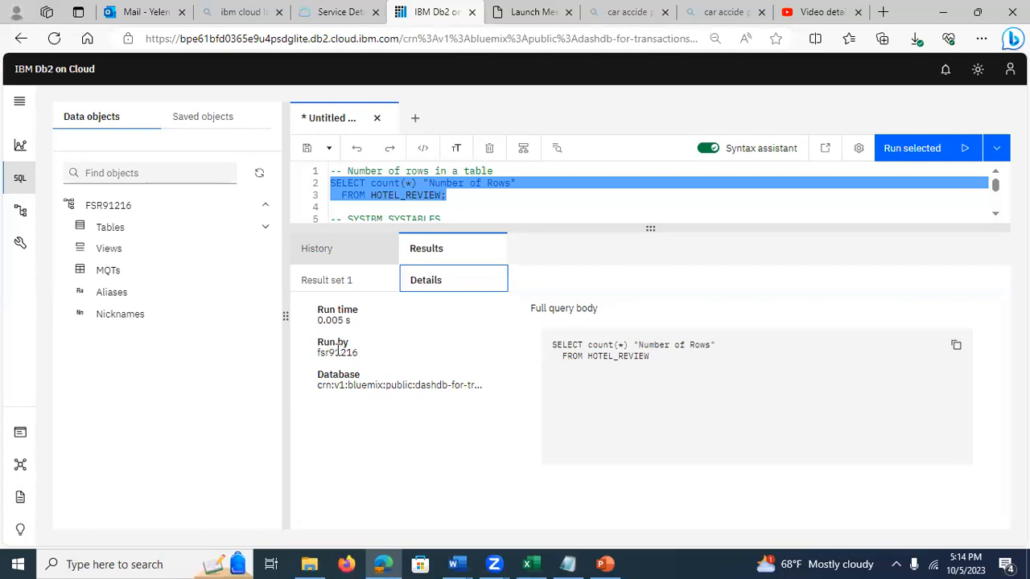
drag(459, 382, 516, 394)
click(569, 354)
click(330, 282)
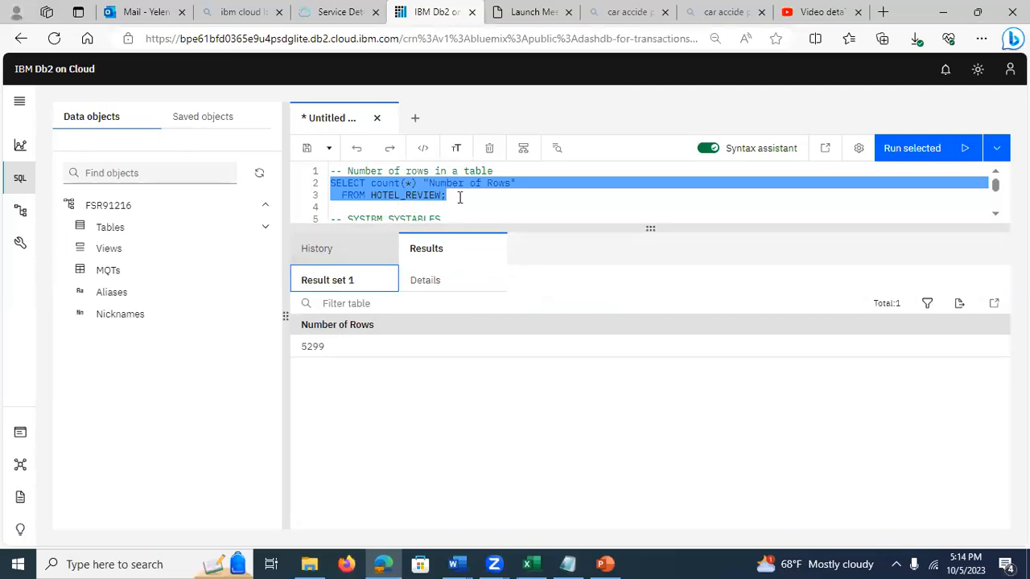
click(346, 252)
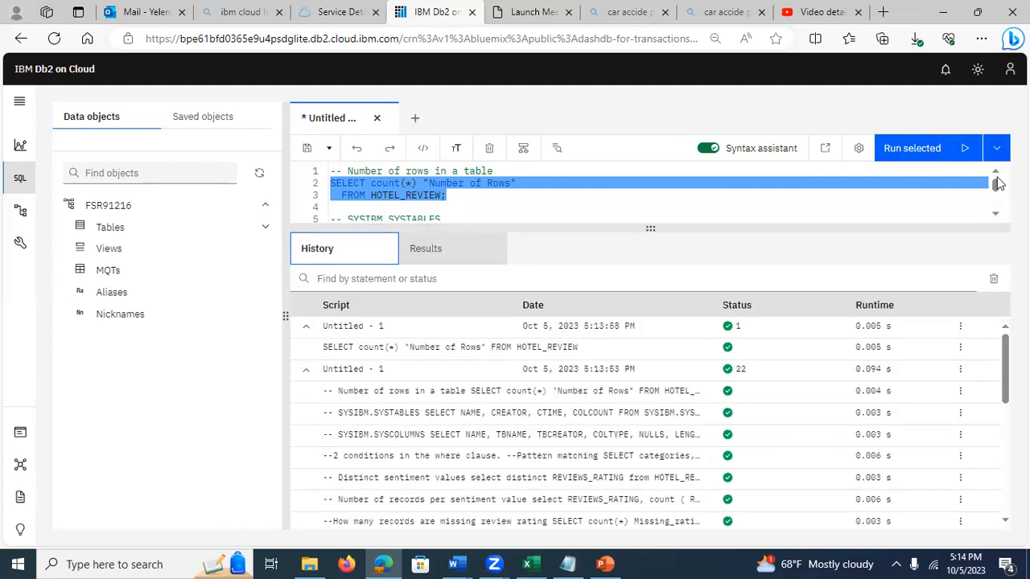
Step: Enlarge the script editing area slightly and examine the CREATOR filter value in the SYSIBM.SYSTABLES query
scroll(997, 217, down, 4)
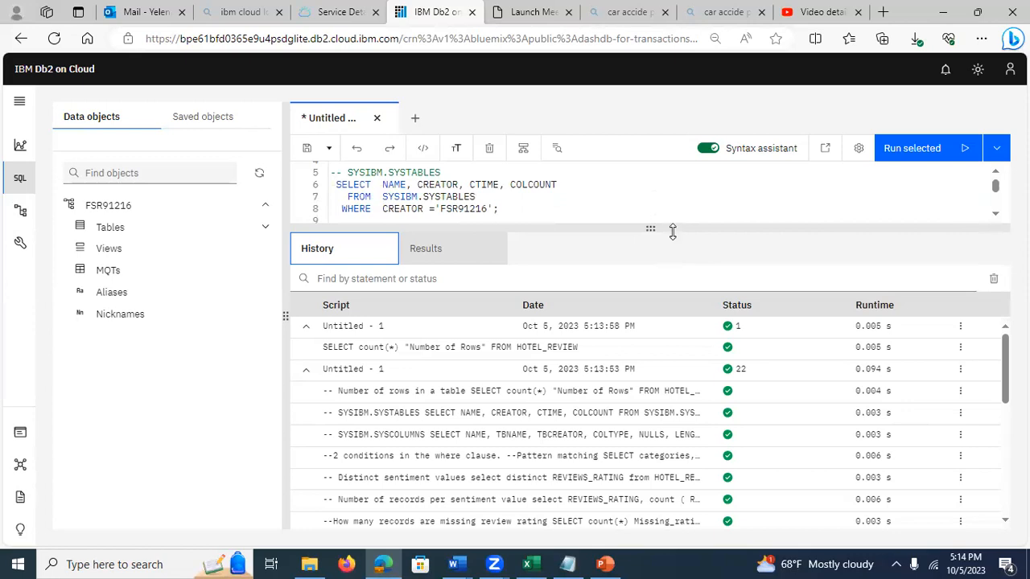
drag(652, 230, 656, 267)
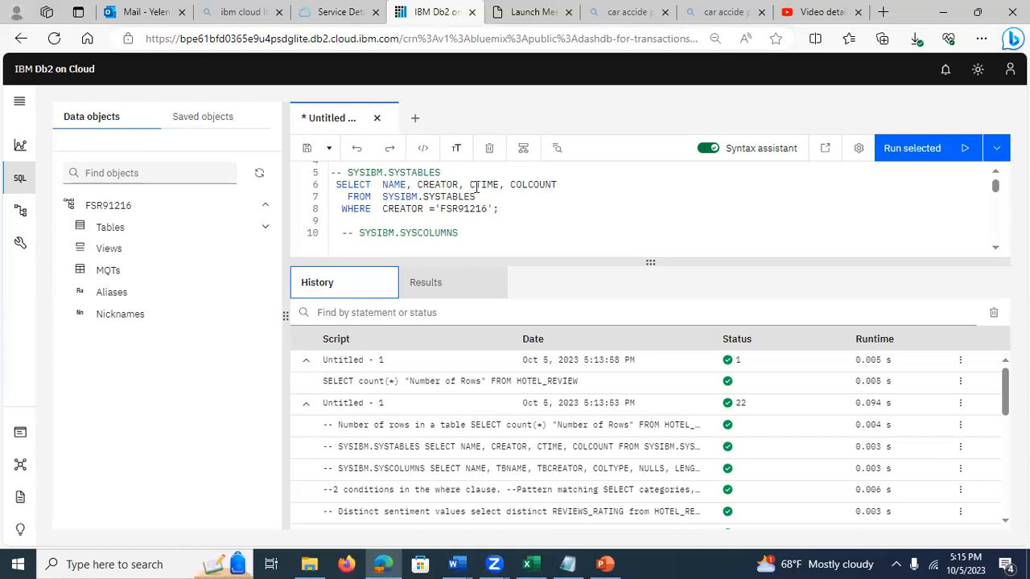
click(436, 208)
drag(440, 208, 486, 206)
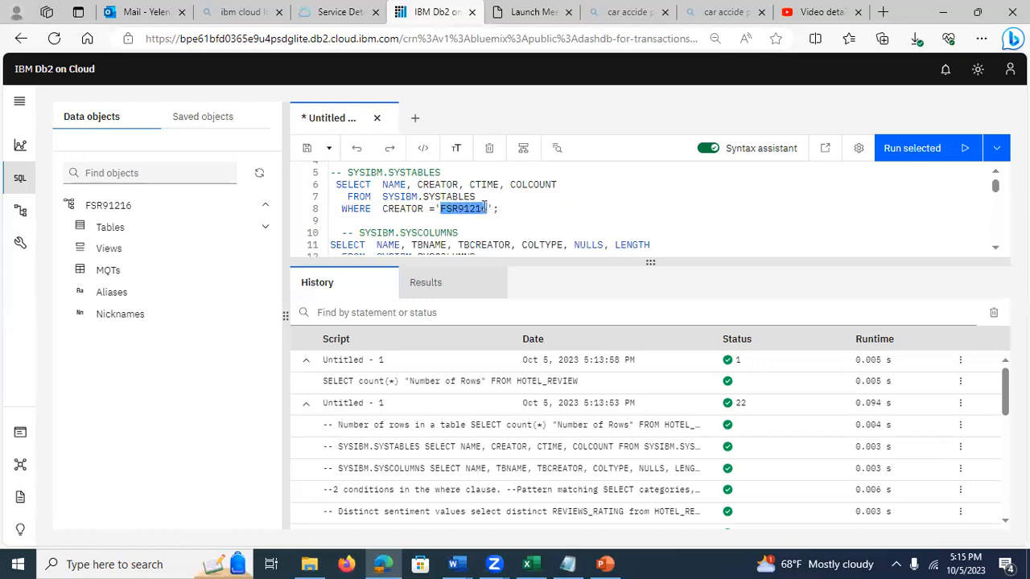
click(454, 208)
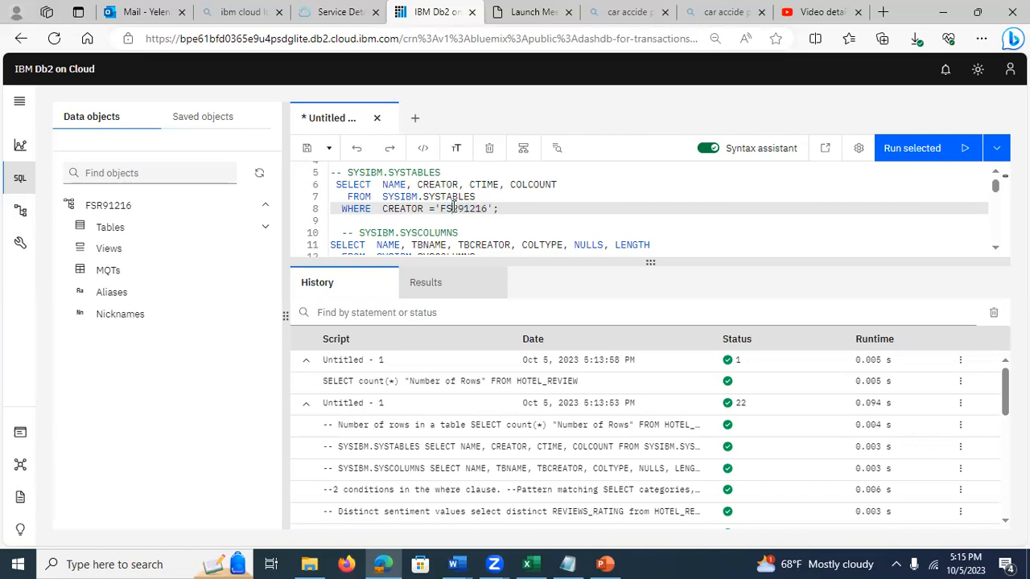
Step: Run only the SYSIBM.SYSTABLES query selecting NAME, CREATOR, CTIME and COLCOUNT, and open its result set
drag(499, 209, 325, 191)
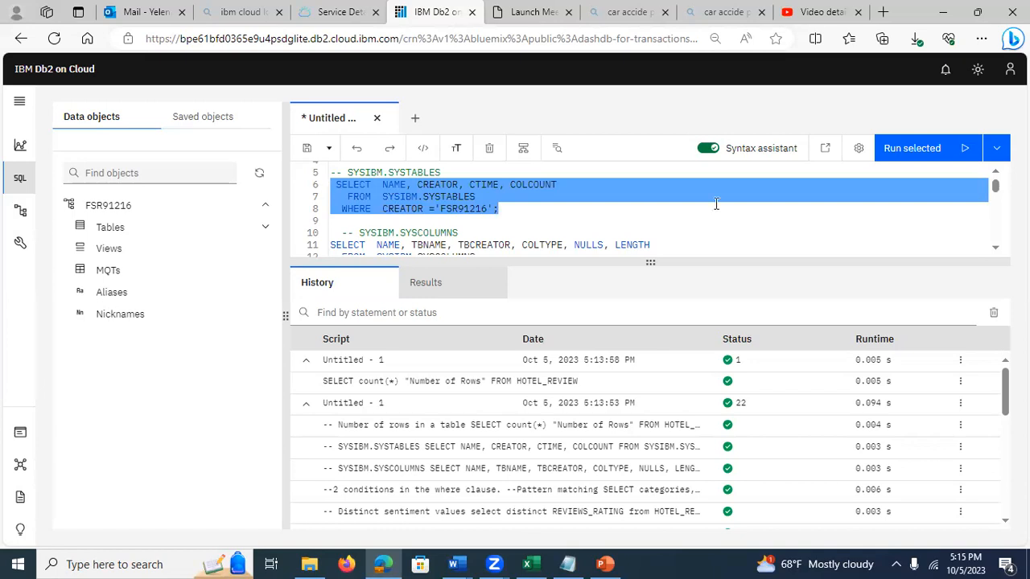
click(998, 151)
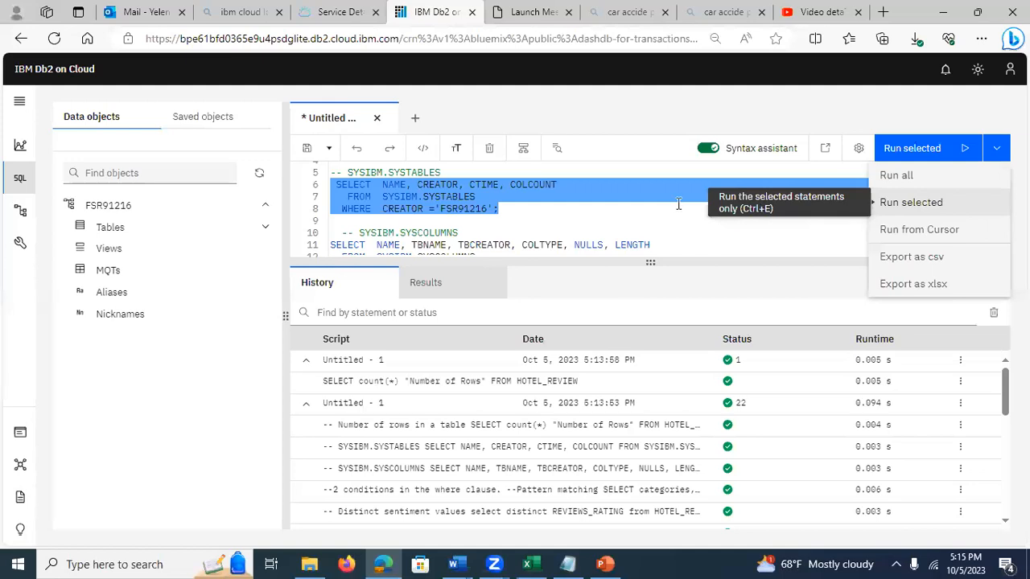
click(928, 204)
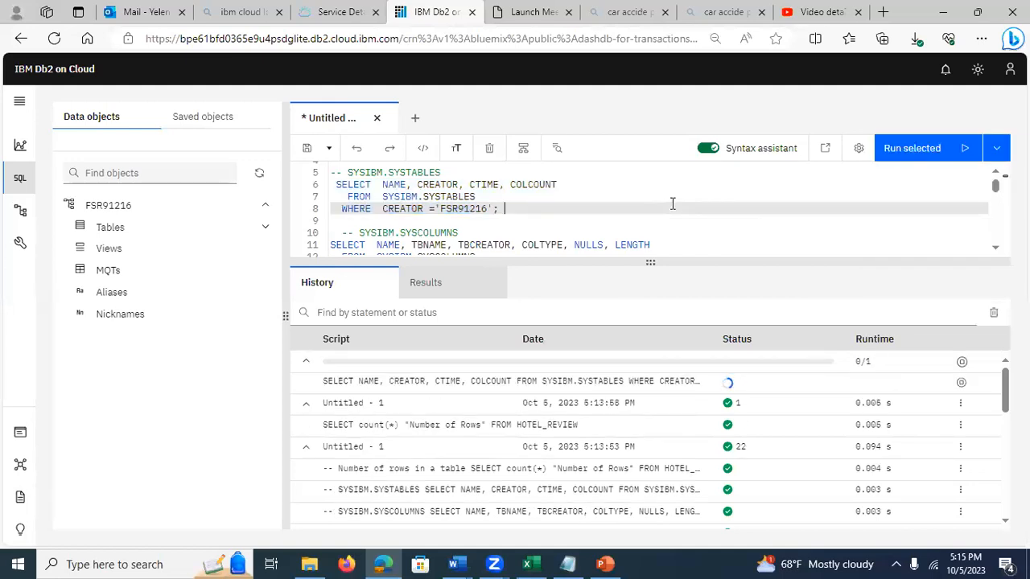
click(408, 380)
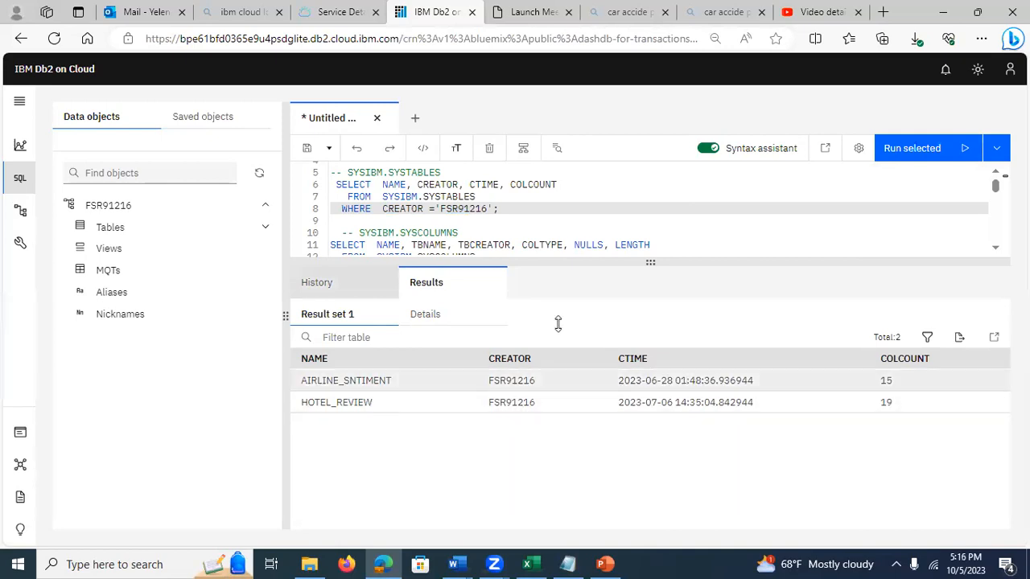
click(419, 196)
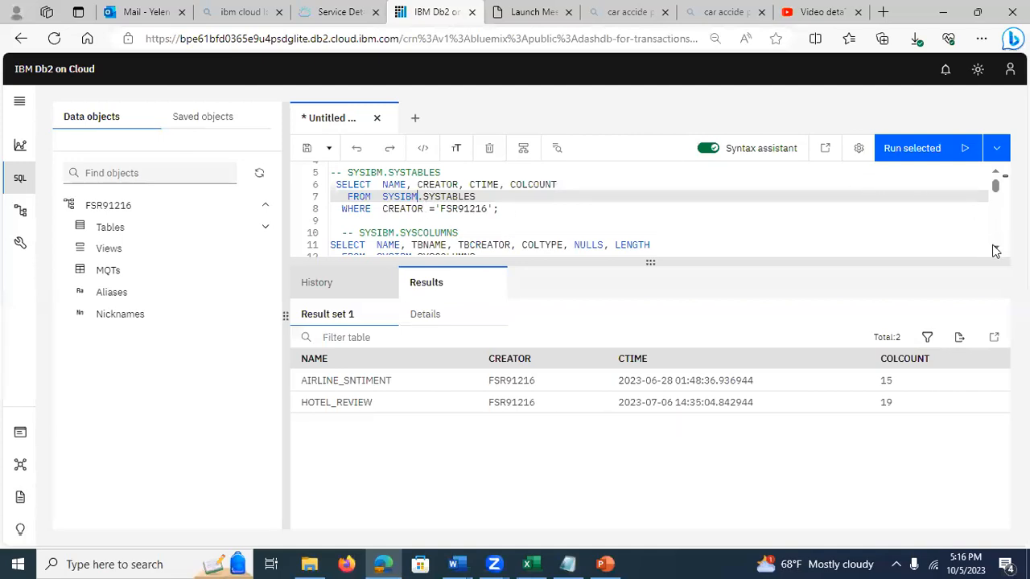
Step: Run only the SYSIBM.SYSCOLUMNS query that lists the HOTEL_REVIEW columns, and open its result set
scroll(996, 252, down, 1)
scroll(998, 252, down, 2)
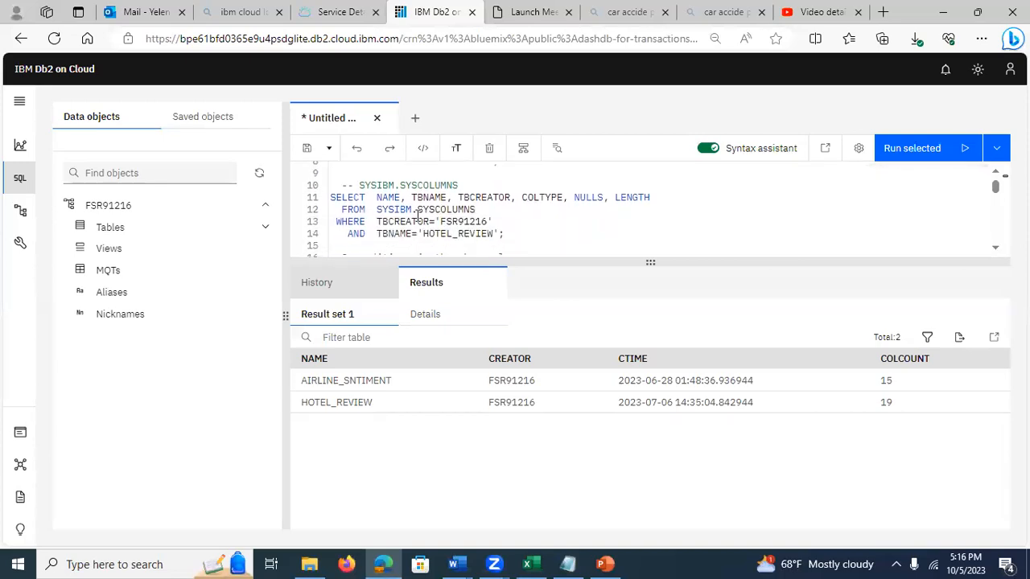
drag(330, 197, 510, 232)
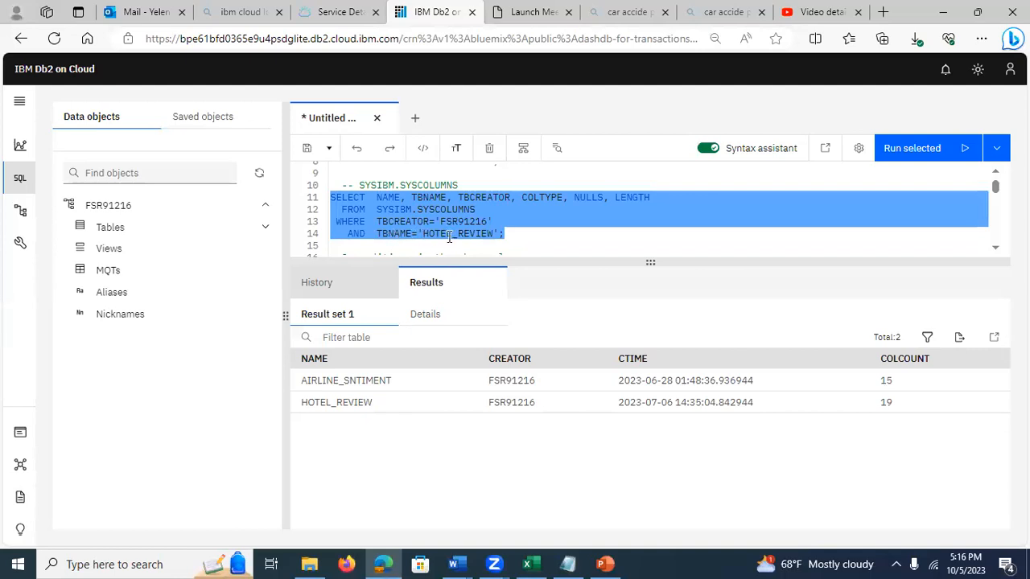
click(997, 150)
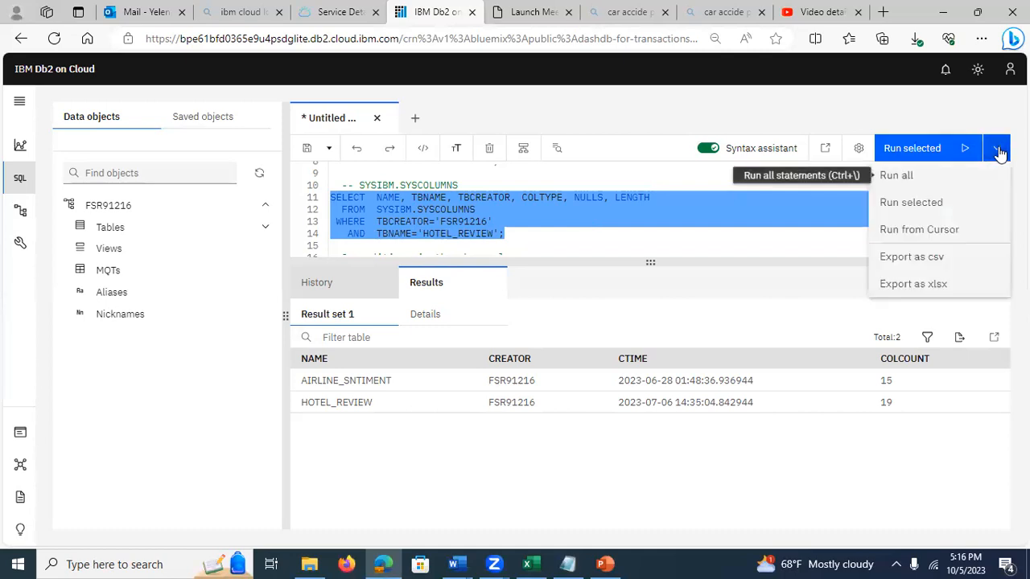
click(913, 203)
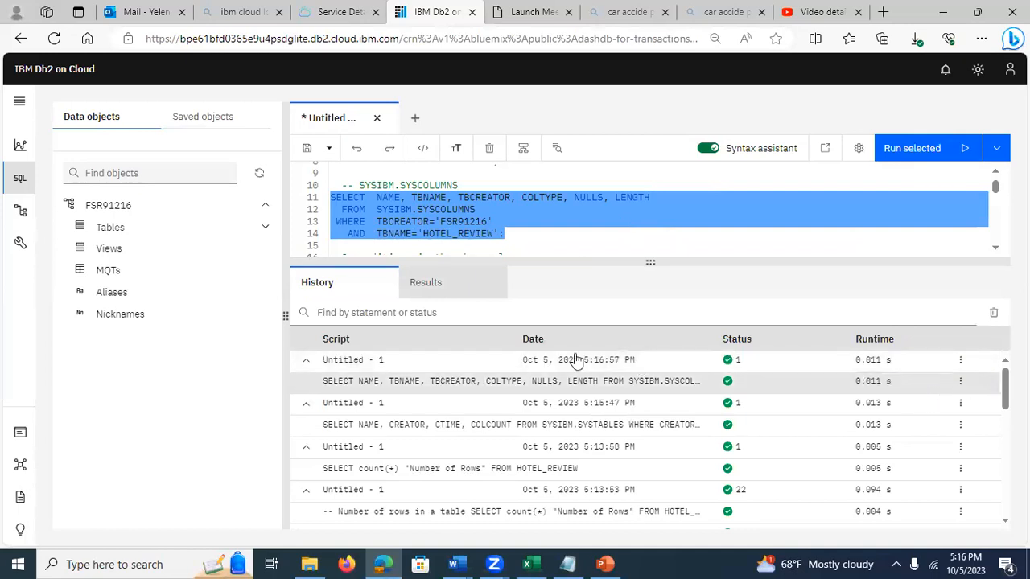
click(451, 385)
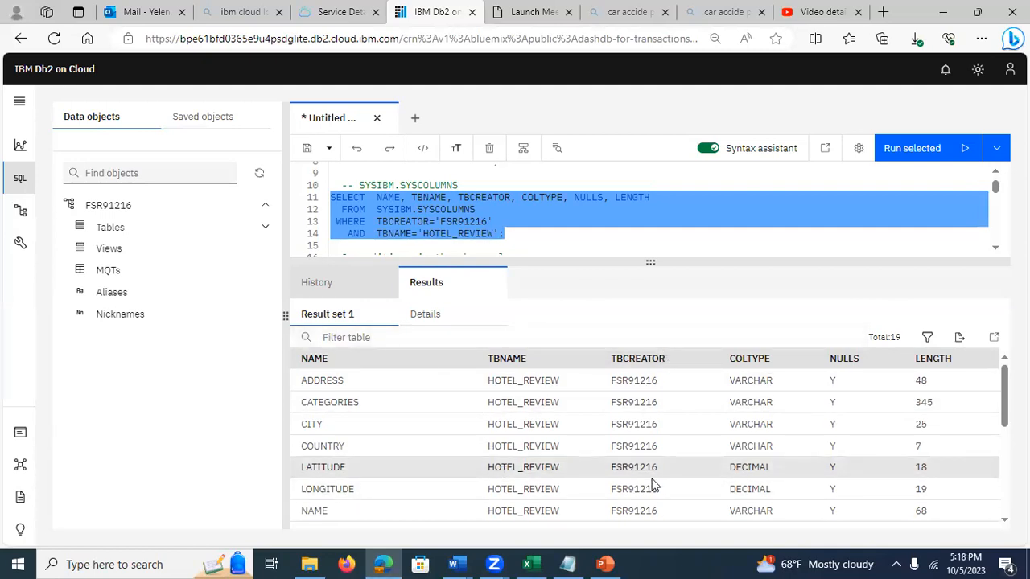
Step: Examine the column names, types, nullability and lengths throughout the HOTEL_REVIEW result set, and return to its first row
scroll(644, 446, down, 5)
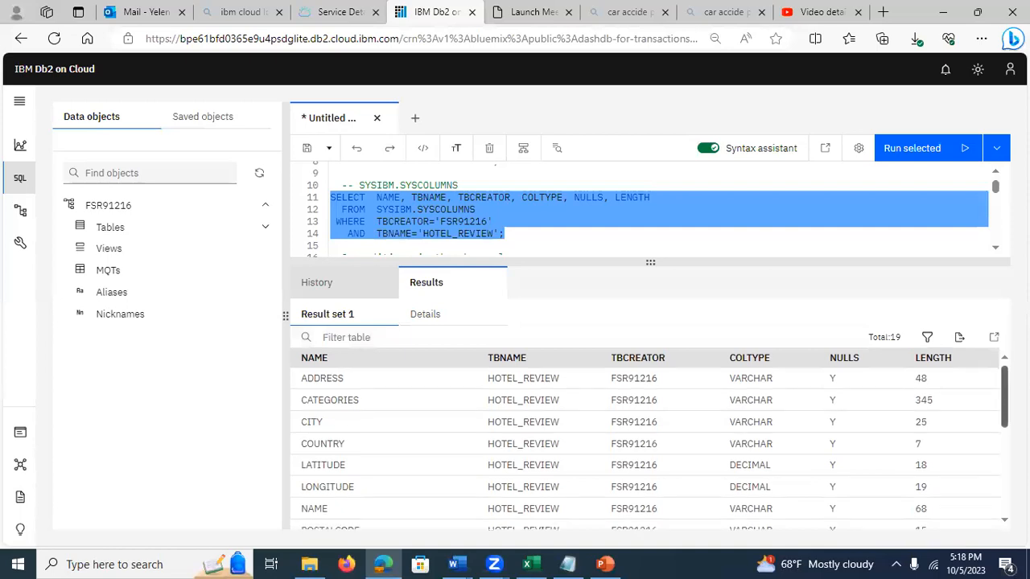
scroll(644, 446, down, 5)
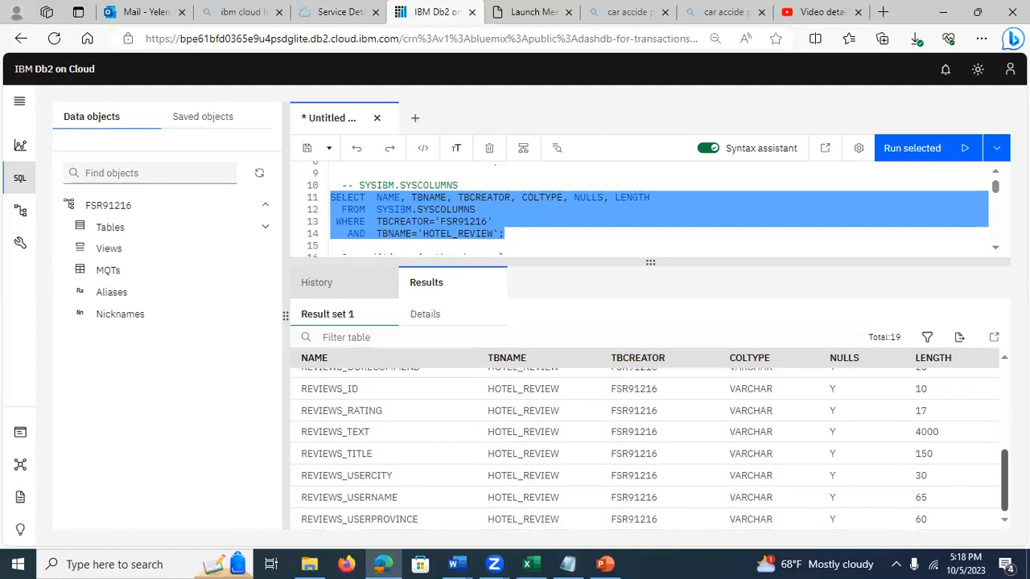
right_click(736, 544)
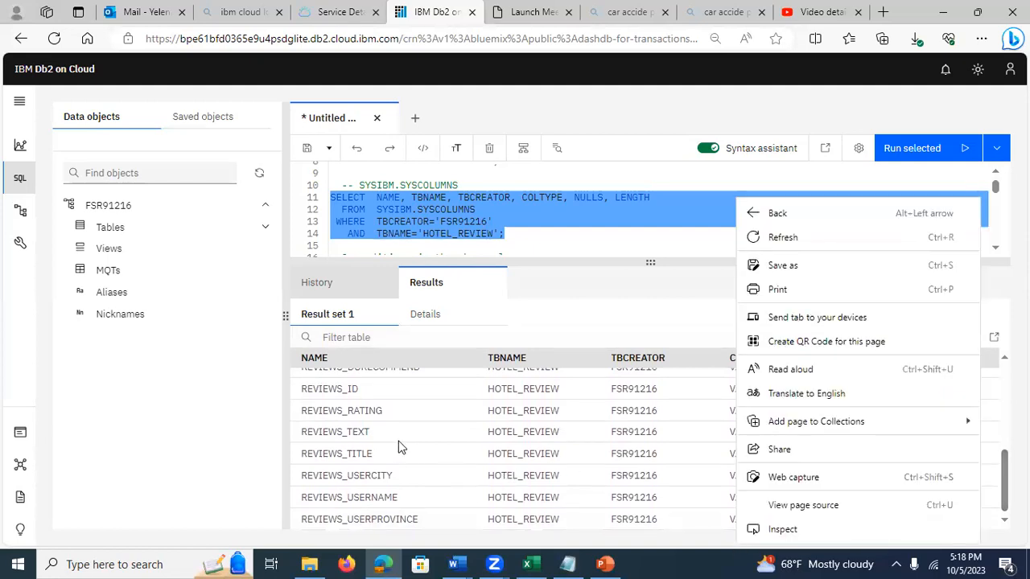
click(413, 414)
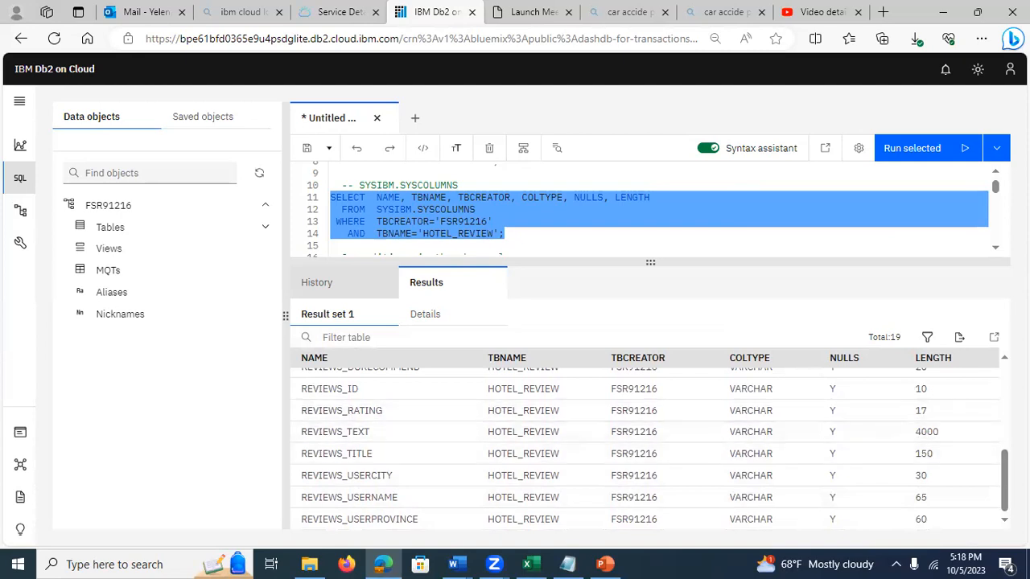
scroll(994, 386, up, 5)
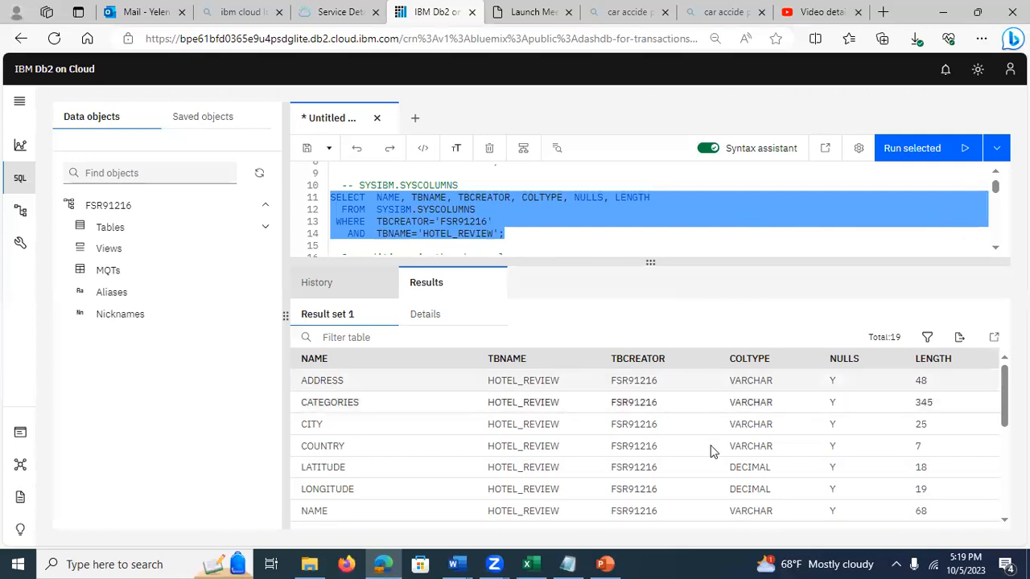
Step: Switch to the PowerPoint presentation and view slide 11 on programmatic load validation and slide 12 on overwriting a loaded table
click(606, 564)
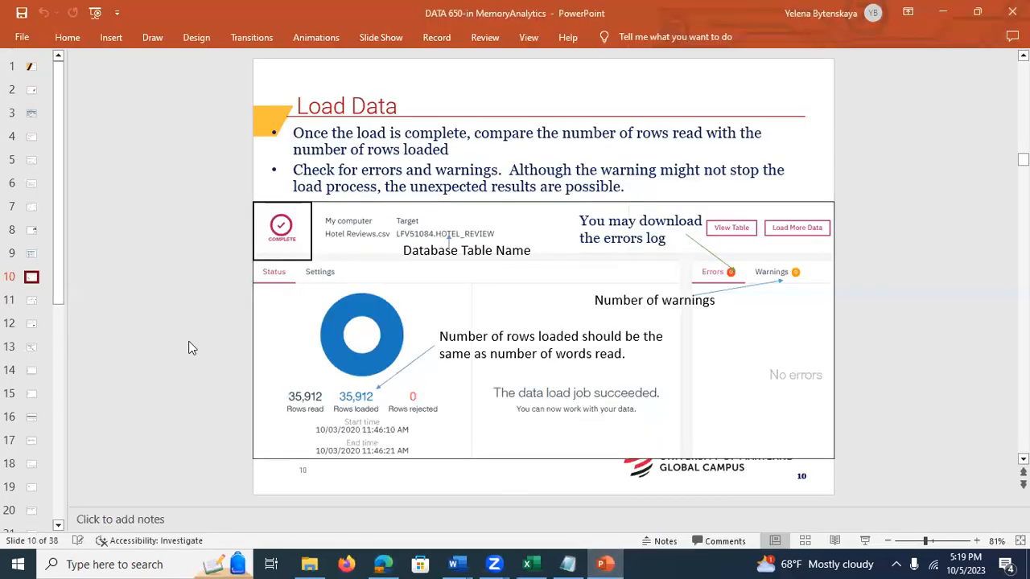
click(33, 306)
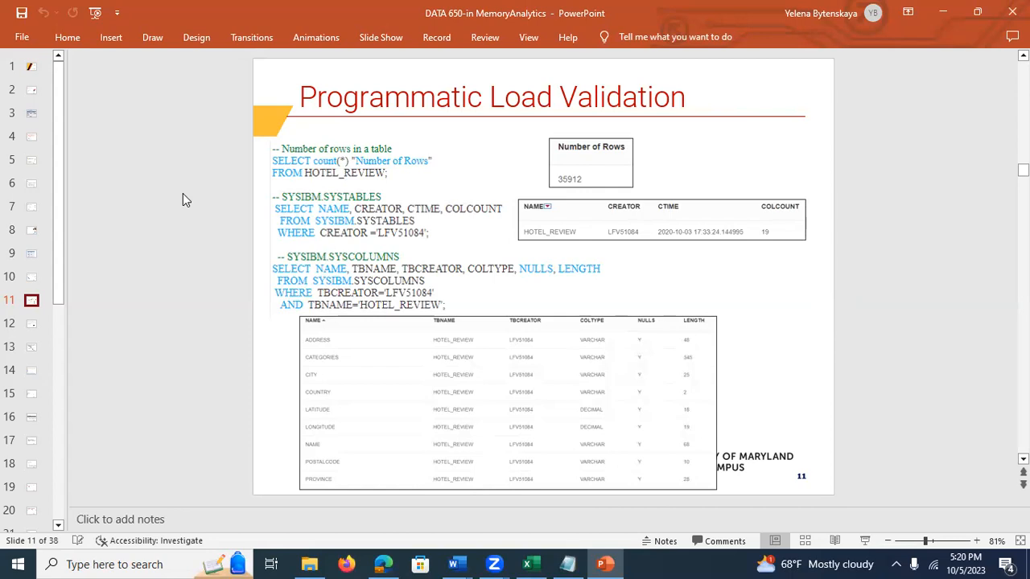
click(32, 326)
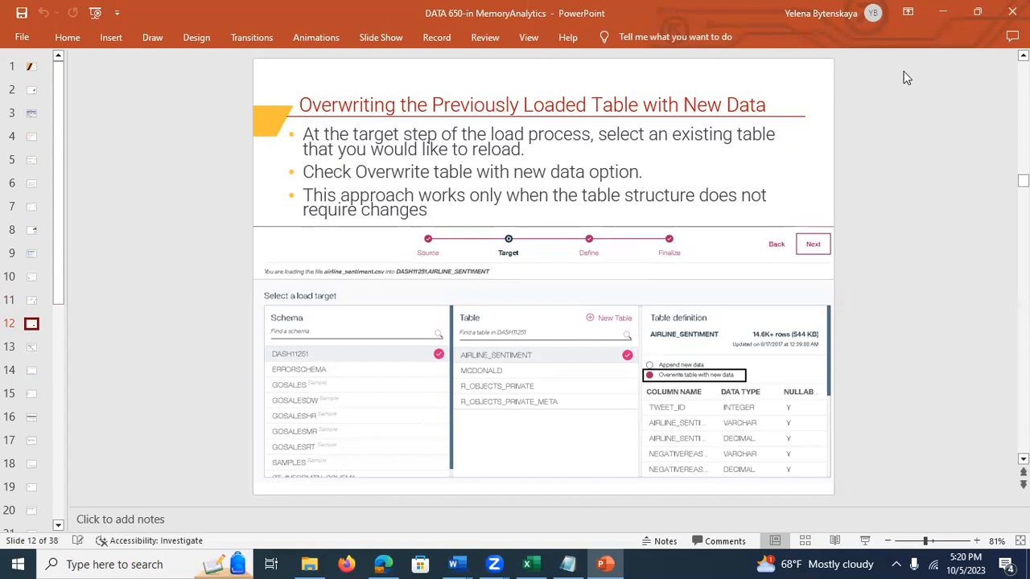
Step: Switch back to Db2 on Cloud in the browser and list the tables in the user schema
key(alt+Tab)
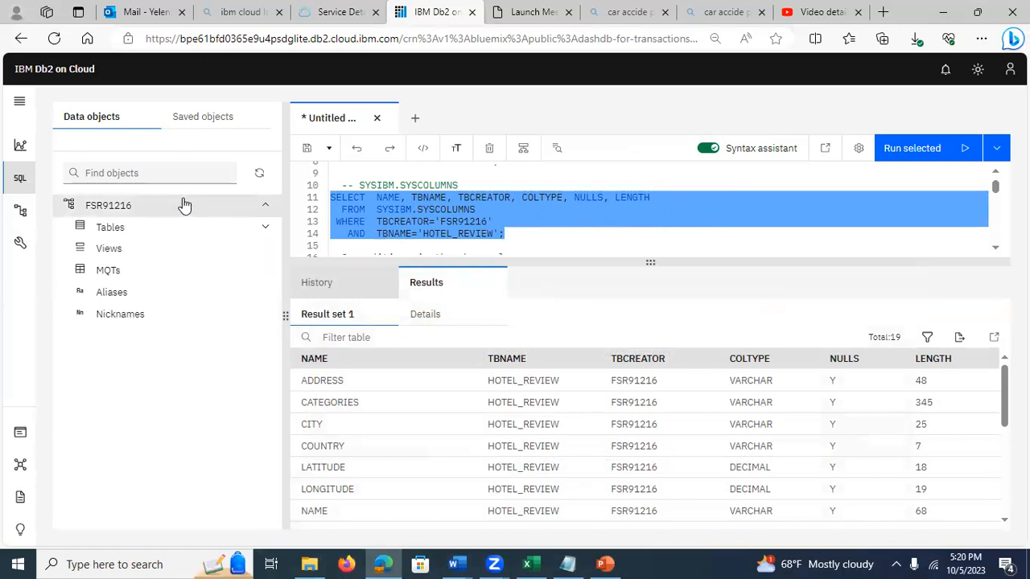
click(18, 105)
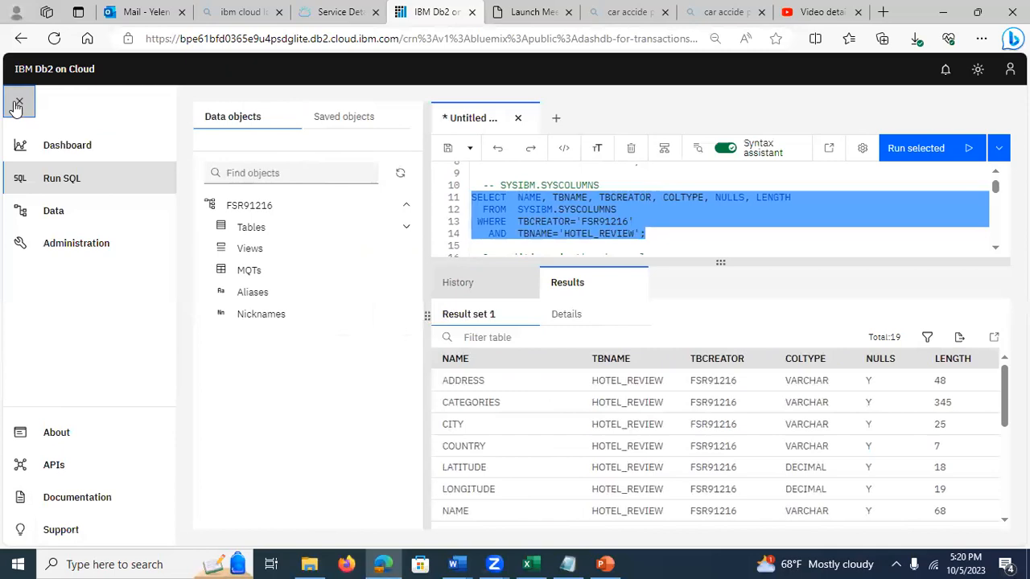
click(59, 211)
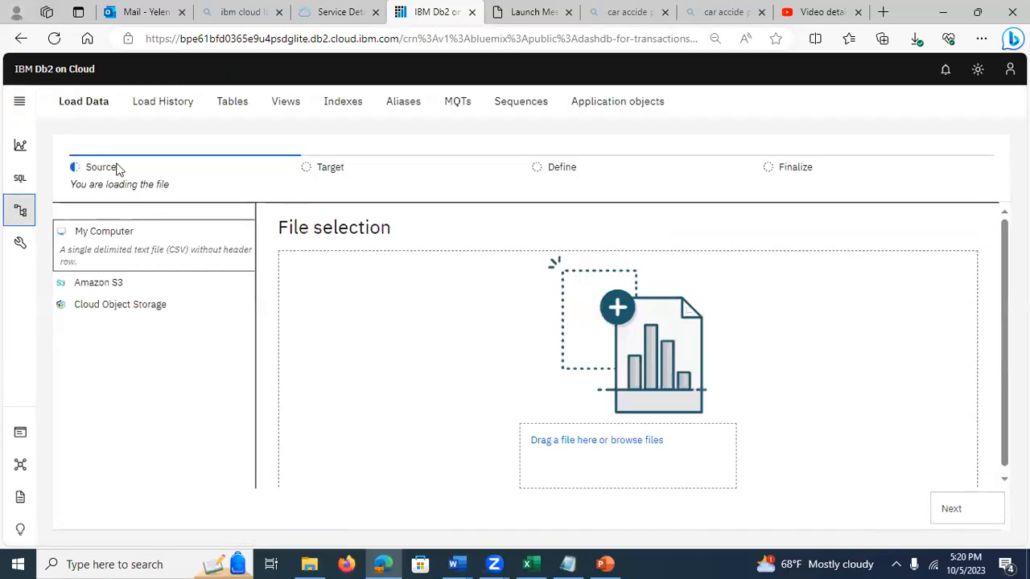
click(230, 111)
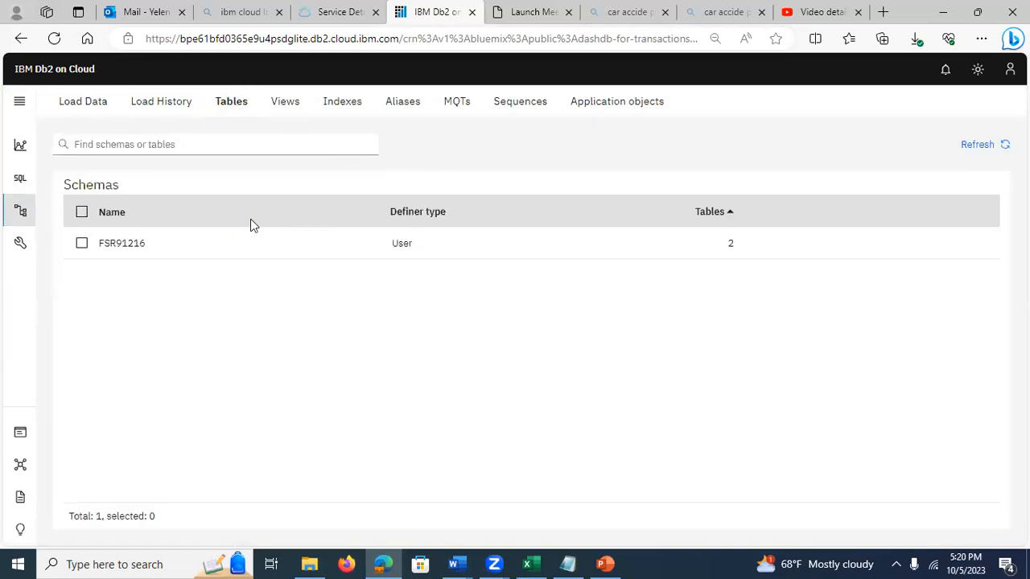
click(115, 248)
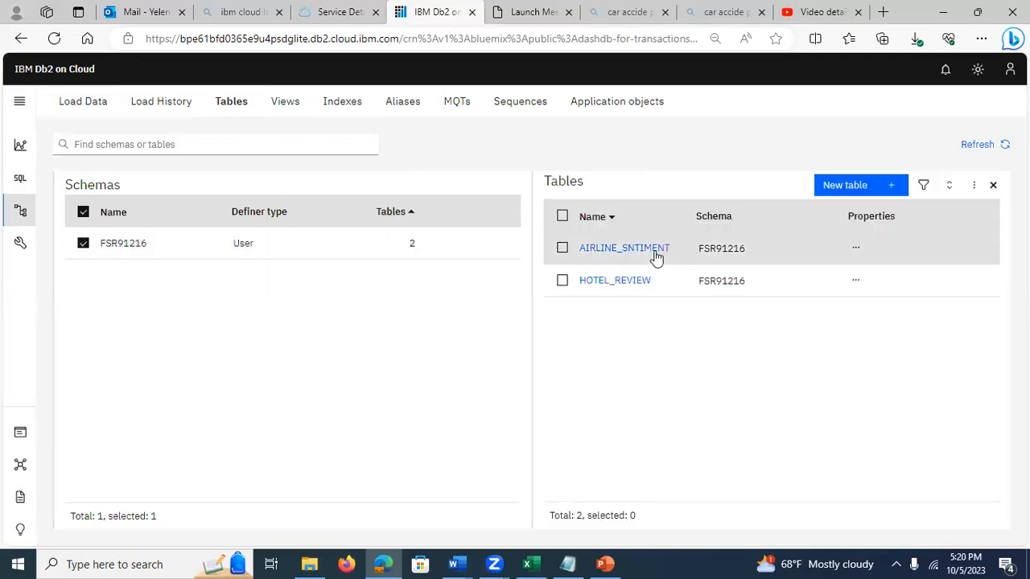
Step: Open the AIRLINE_SNTIMENT table definition and view the actions available for the table without choosing one
click(603, 248)
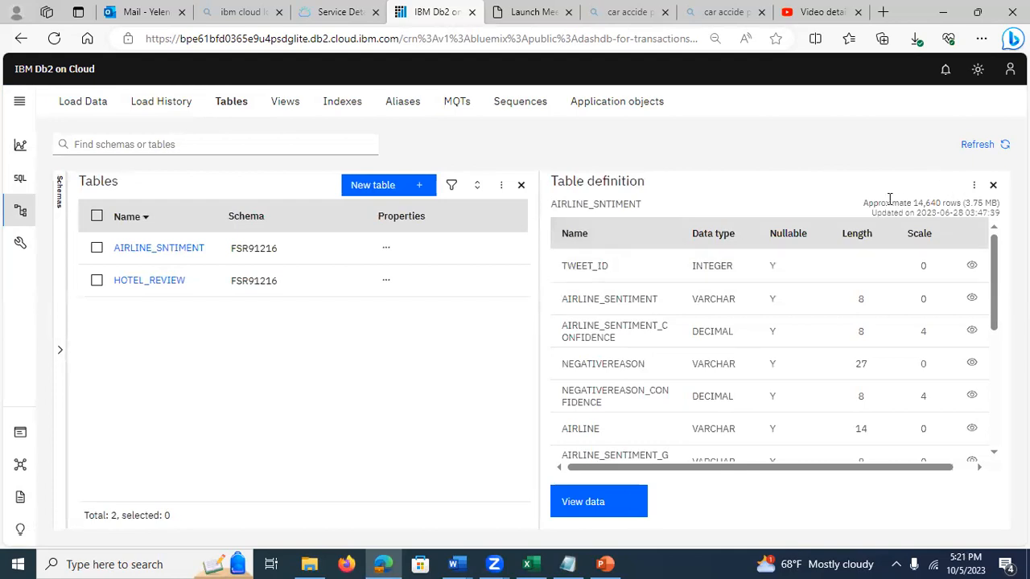
click(972, 190)
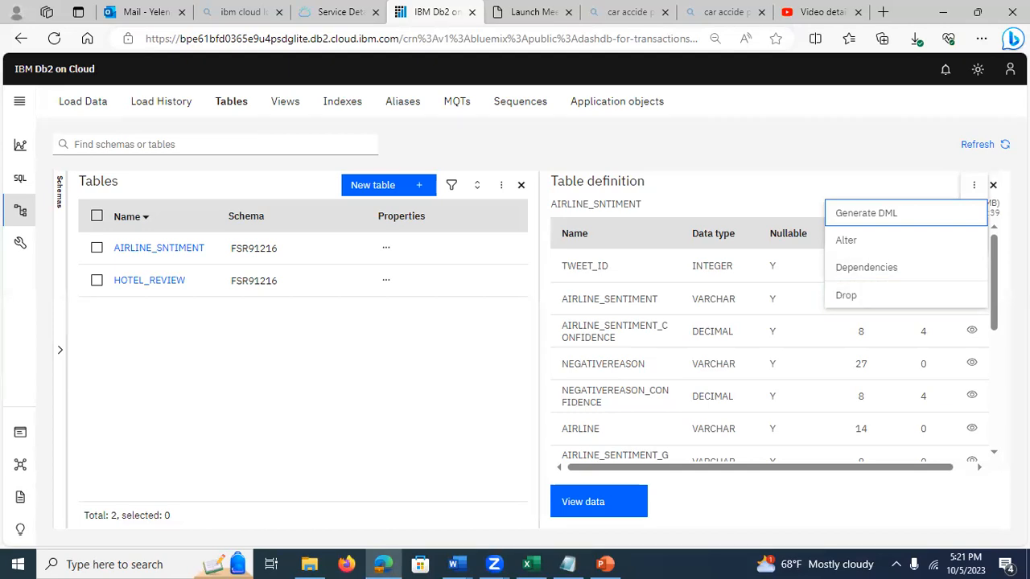
click(908, 195)
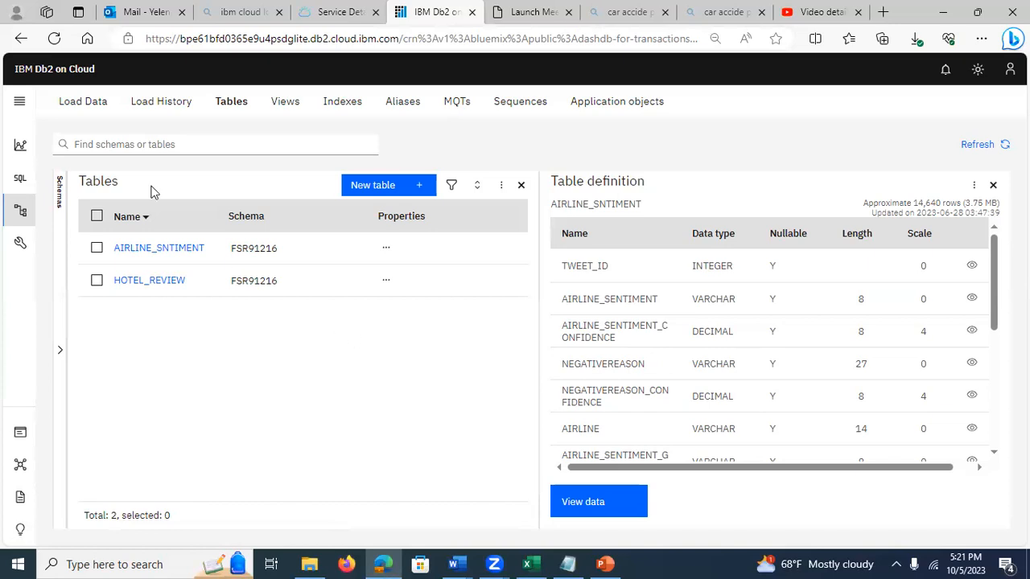
Step: Start a data load from My Computer and choose the airline_sentiment file on the Desktop as its source
click(73, 99)
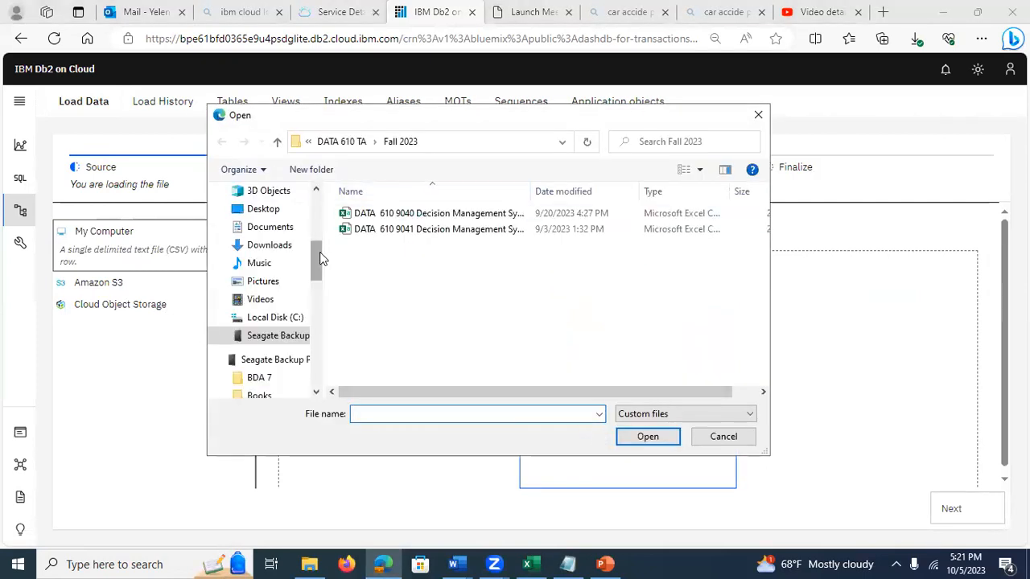
scroll(316, 253, up, 3)
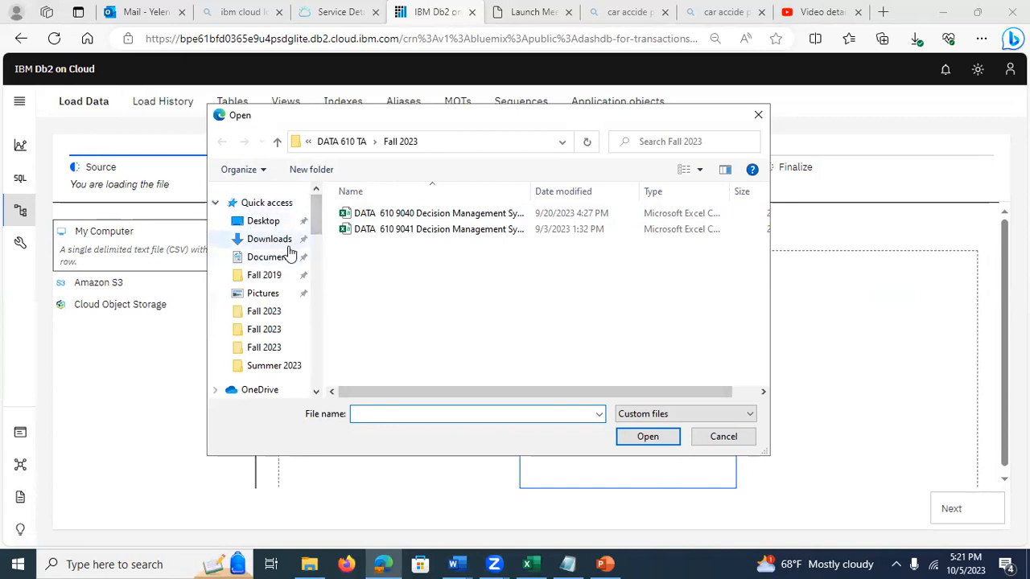
click(266, 223)
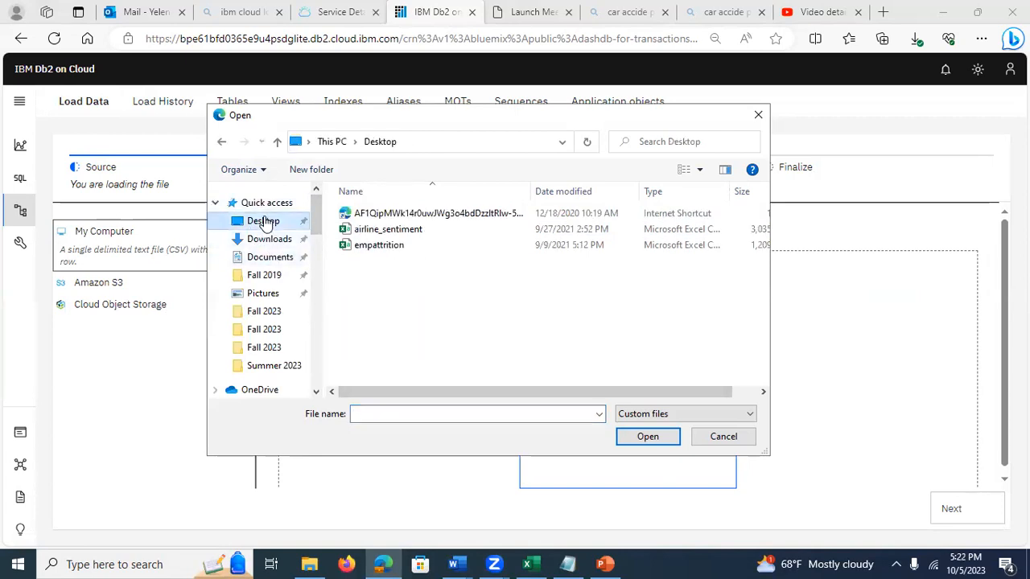
click(392, 231)
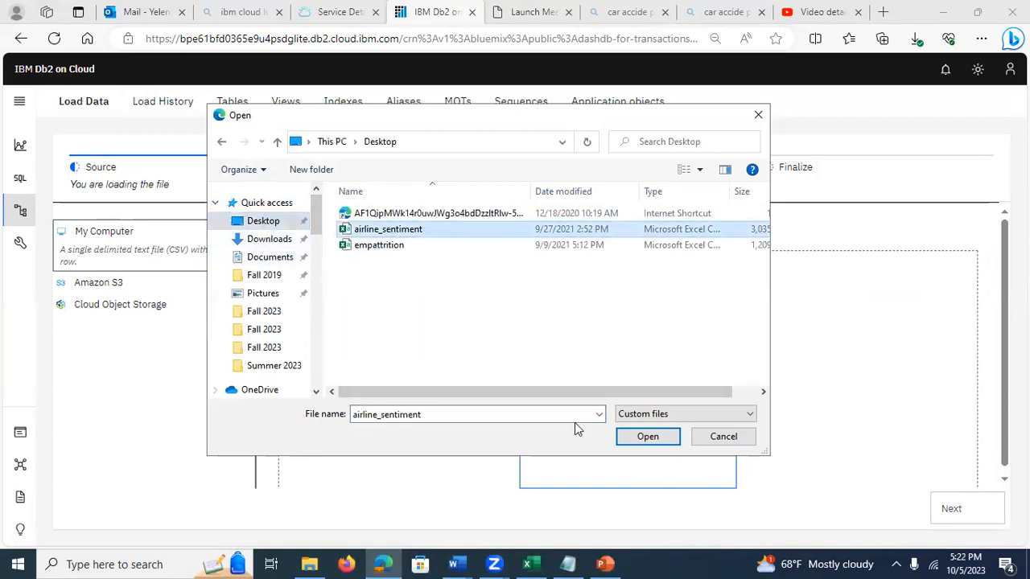
click(648, 441)
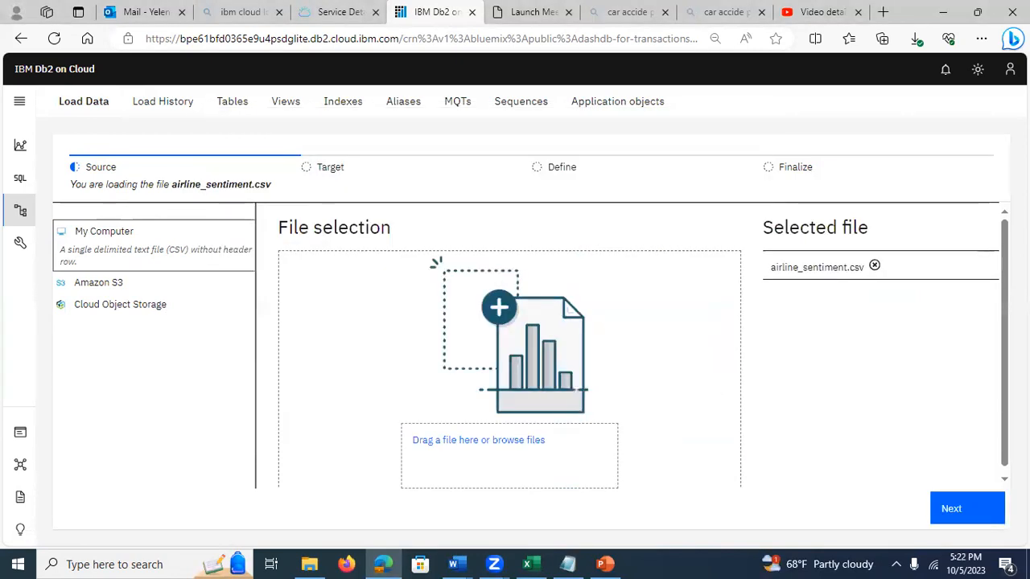
Step: Set the existing AIRLINE_SNTIMENT table in the user schema as the load target, and return to the source stage
click(982, 510)
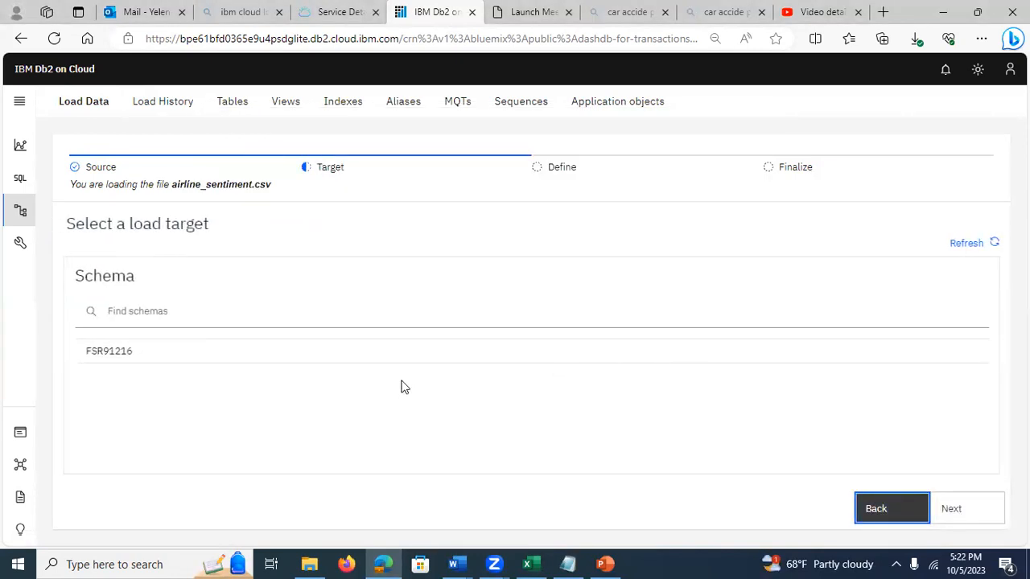
click(311, 357)
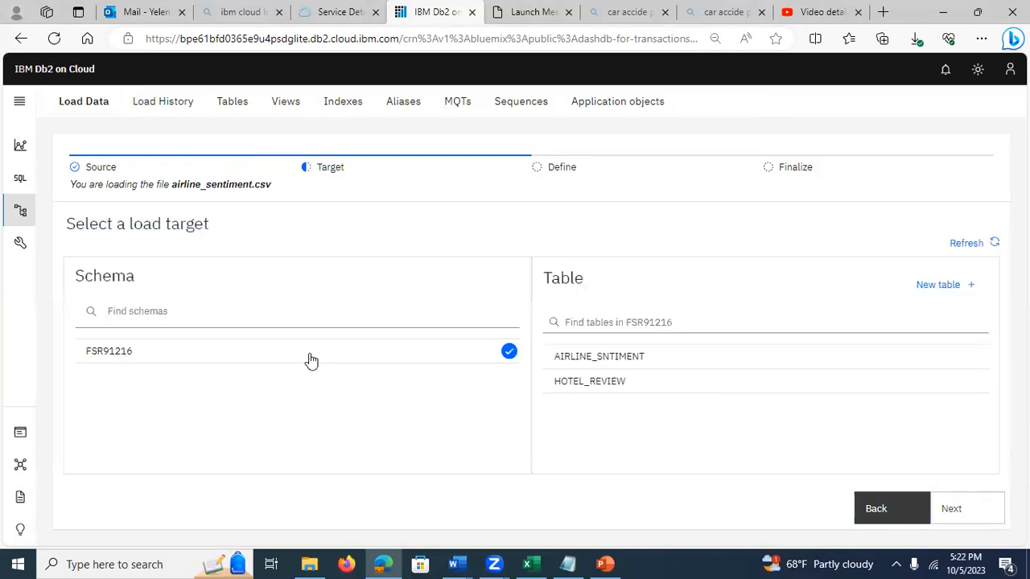
click(601, 362)
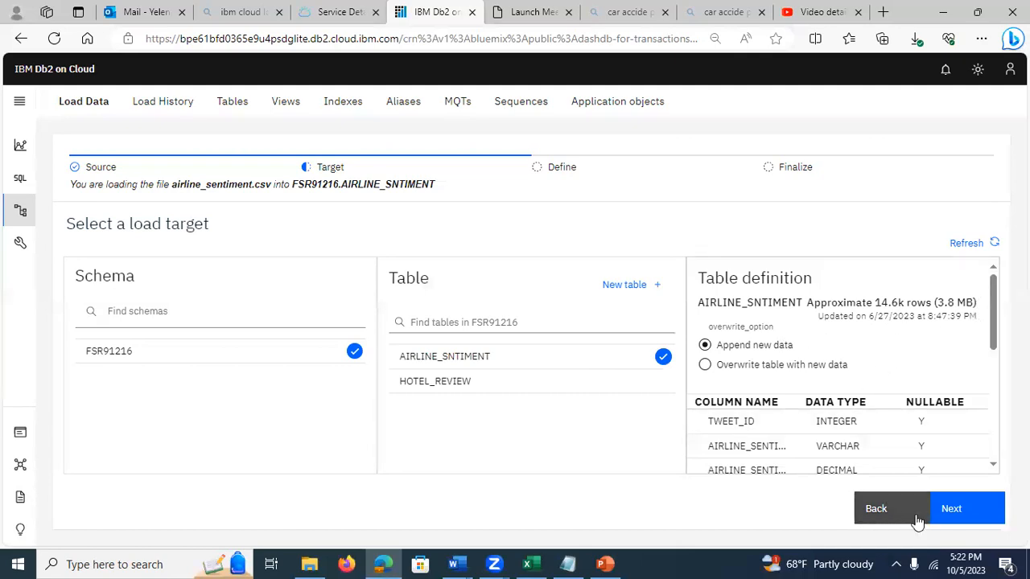
click(892, 519)
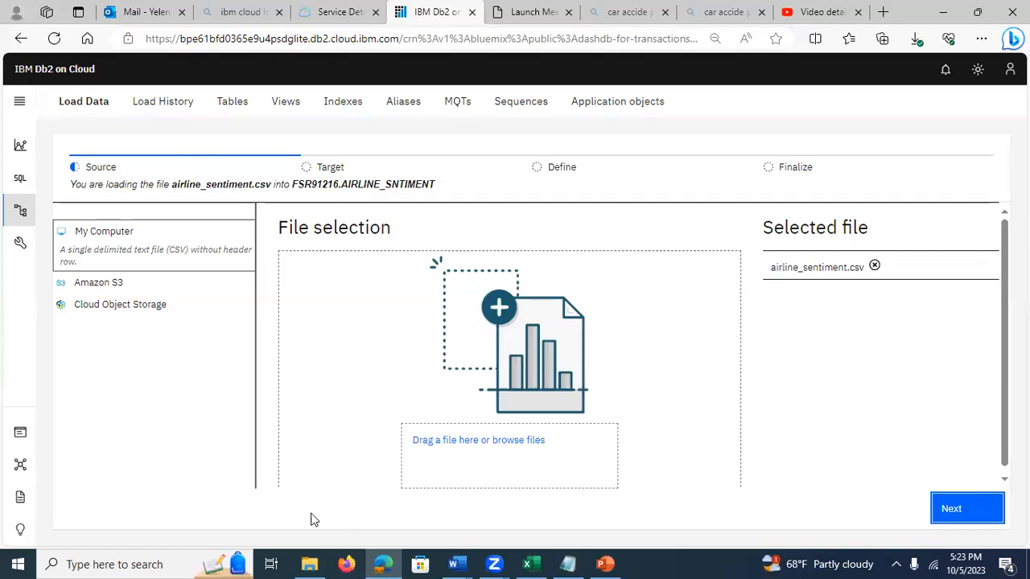
Step: Switch to the PowerPoint presentation, view slides 13 and 14 on dropping and truncating tables, and return to slide 13
click(605, 564)
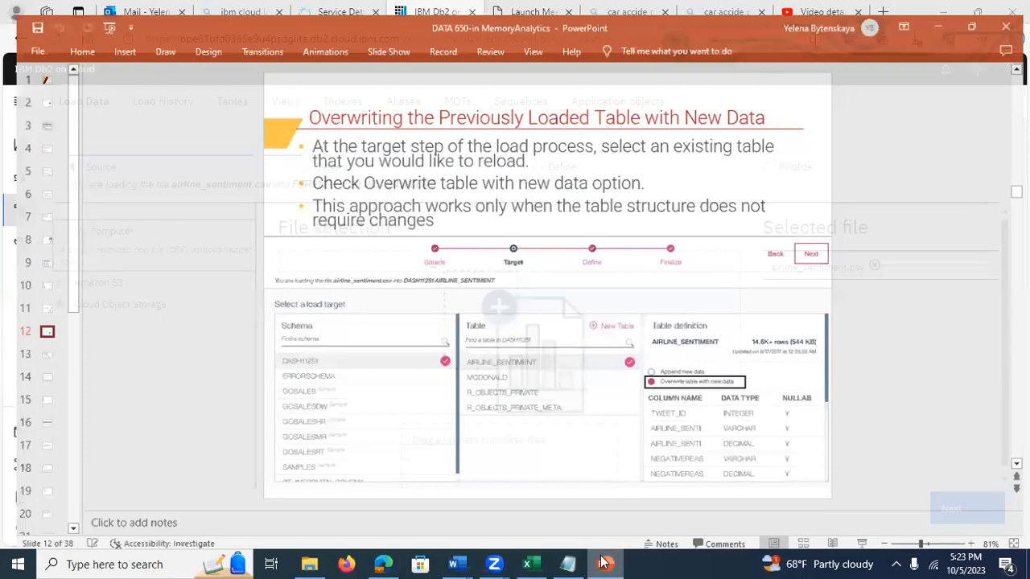
click(31, 348)
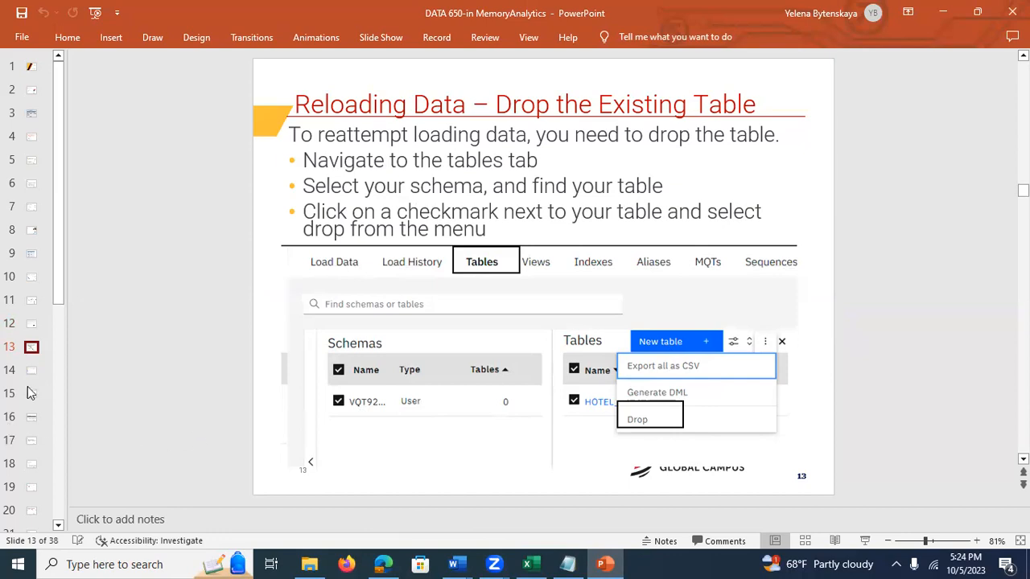
click(31, 375)
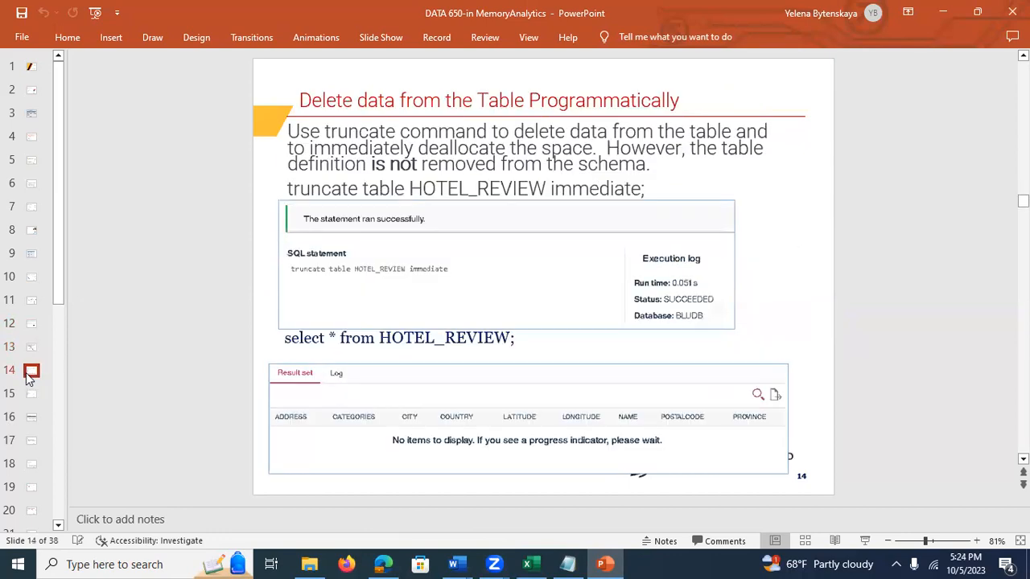
click(30, 352)
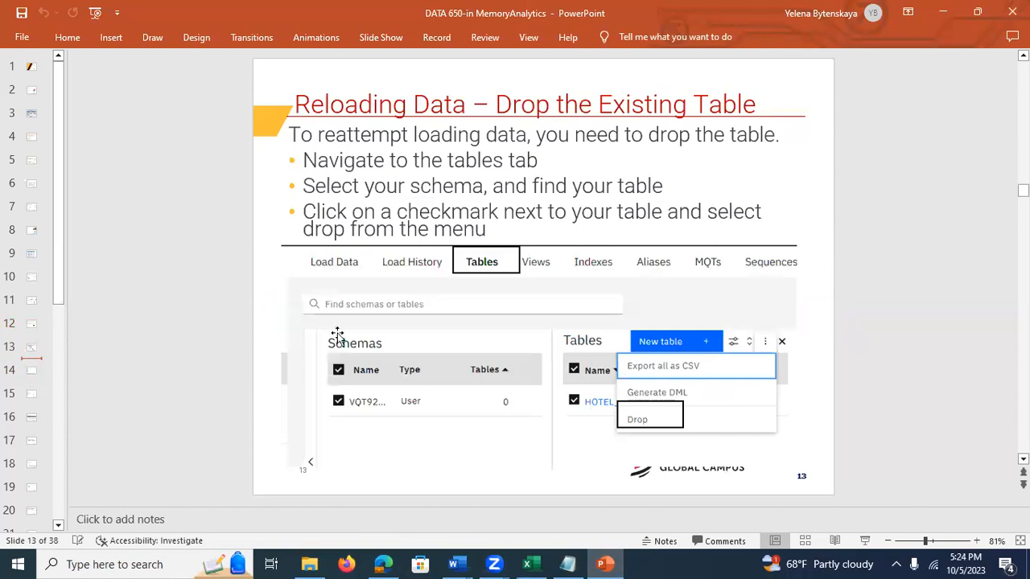
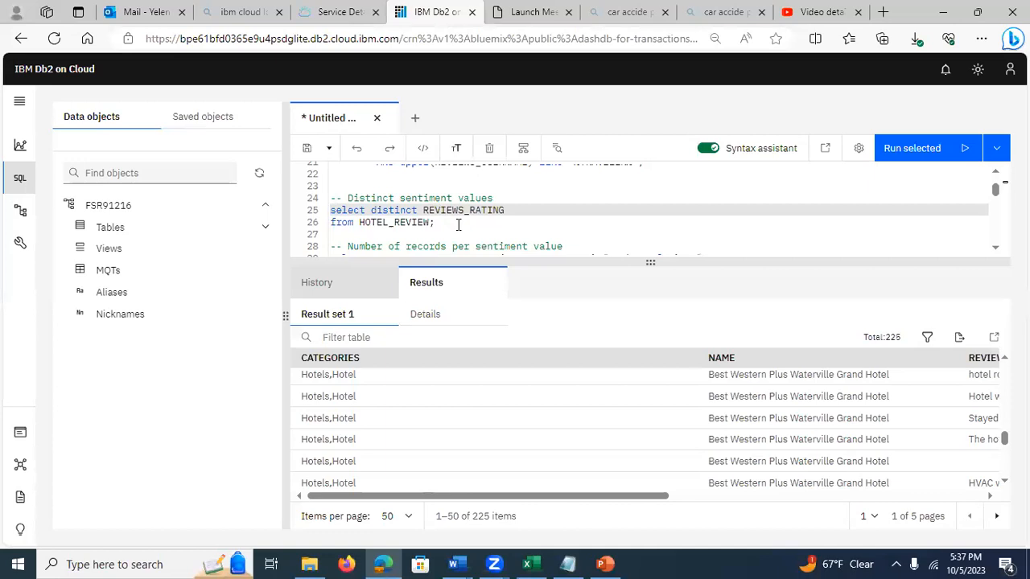
Step: Run the query selecting distinct REVIEWS_RATING values from HOTEL_REVIEW and open its result set
drag(435, 222, 327, 217)
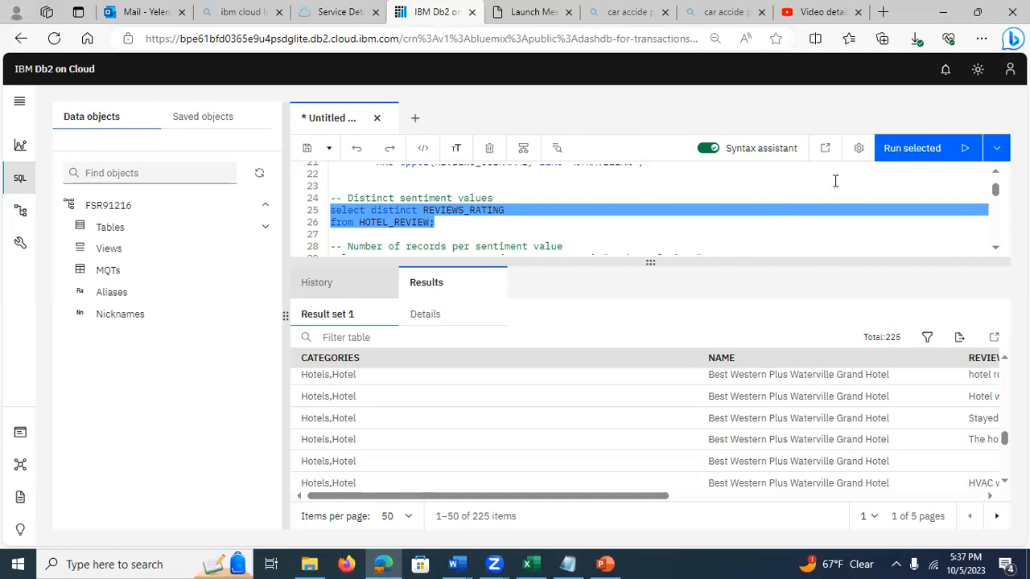
click(900, 150)
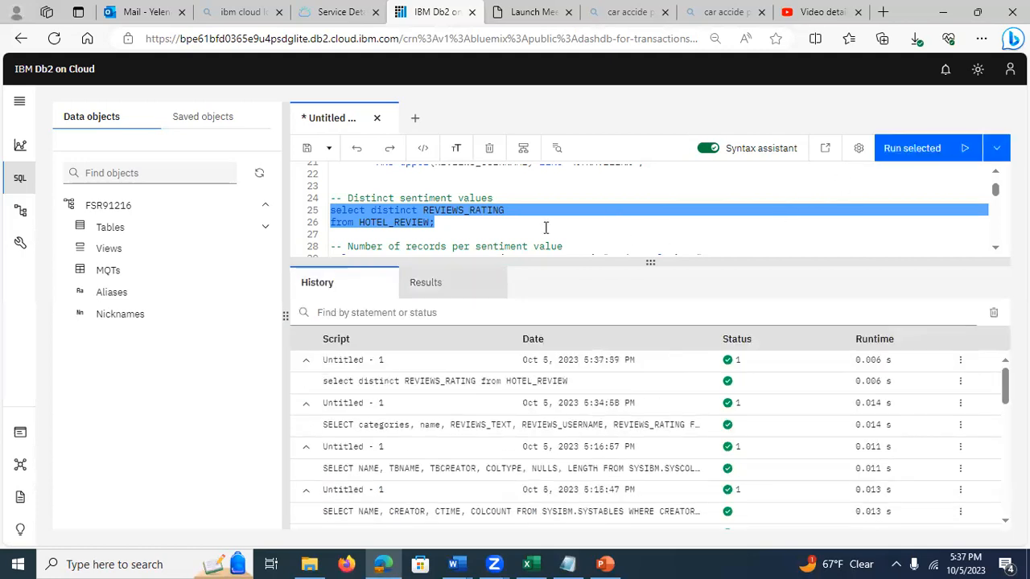
click(383, 387)
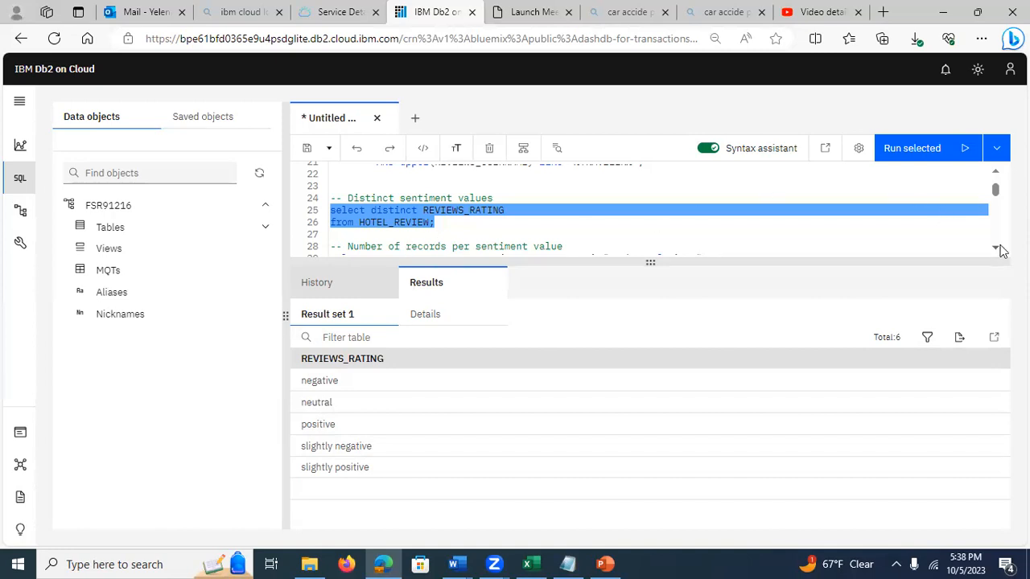
Step: Run the query counting HOTEL_REVIEW records per REVIEWS_RATING as "Number of times" and open its result set
scroll(994, 250, down, 3)
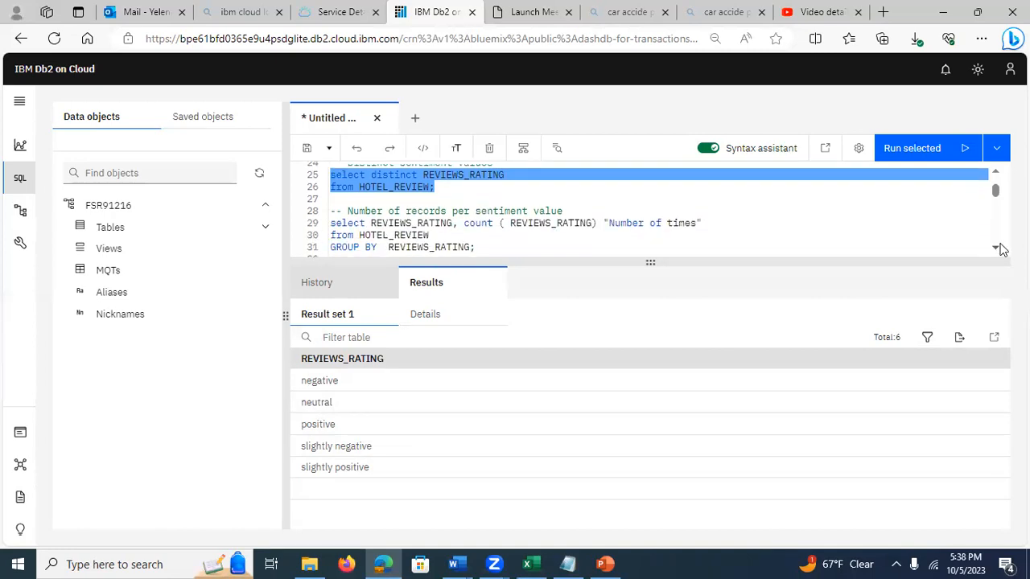
click(416, 235)
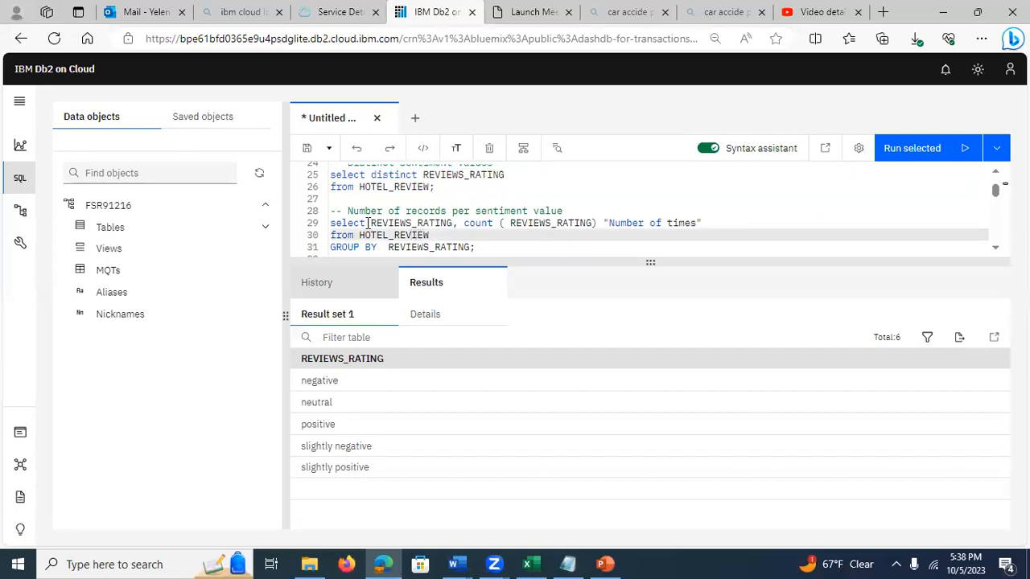
click(368, 223)
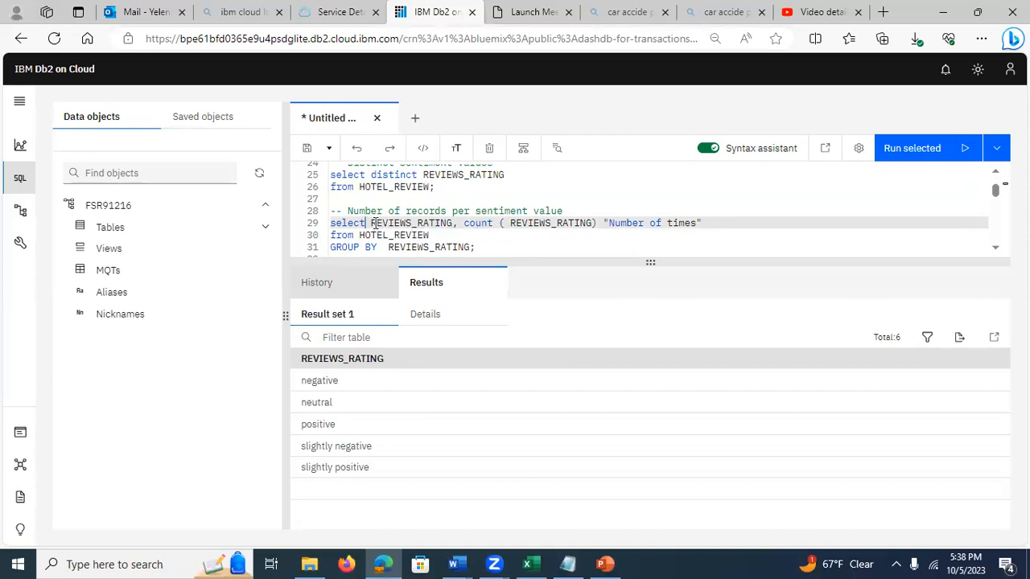
drag(376, 225, 372, 225)
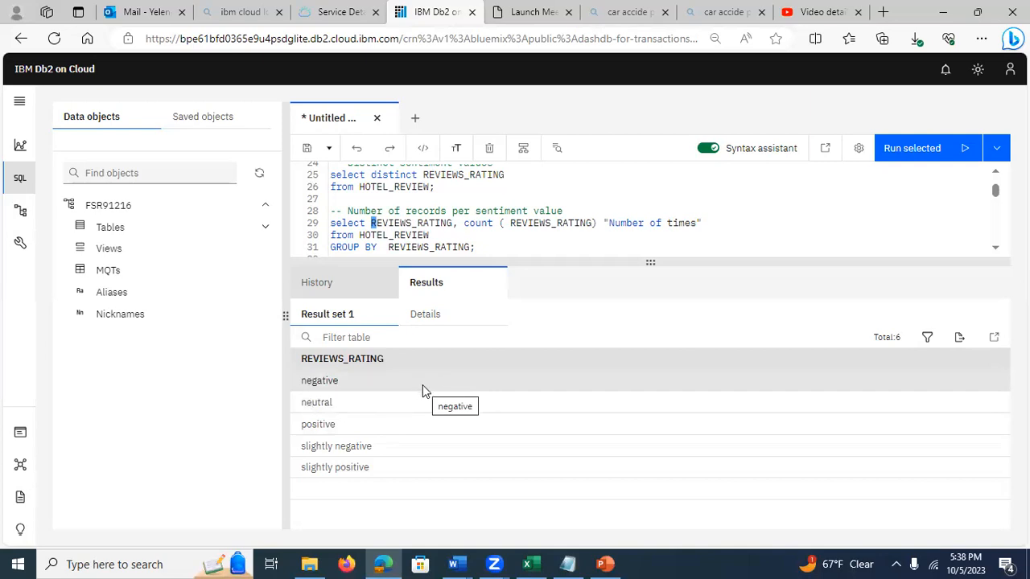
click(403, 222)
drag(481, 250, 332, 223)
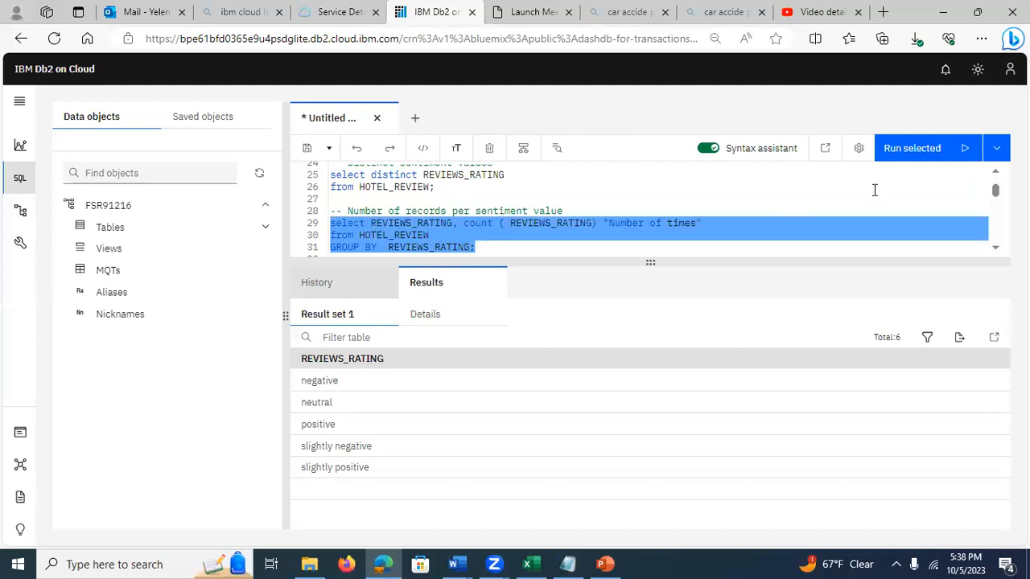
click(900, 153)
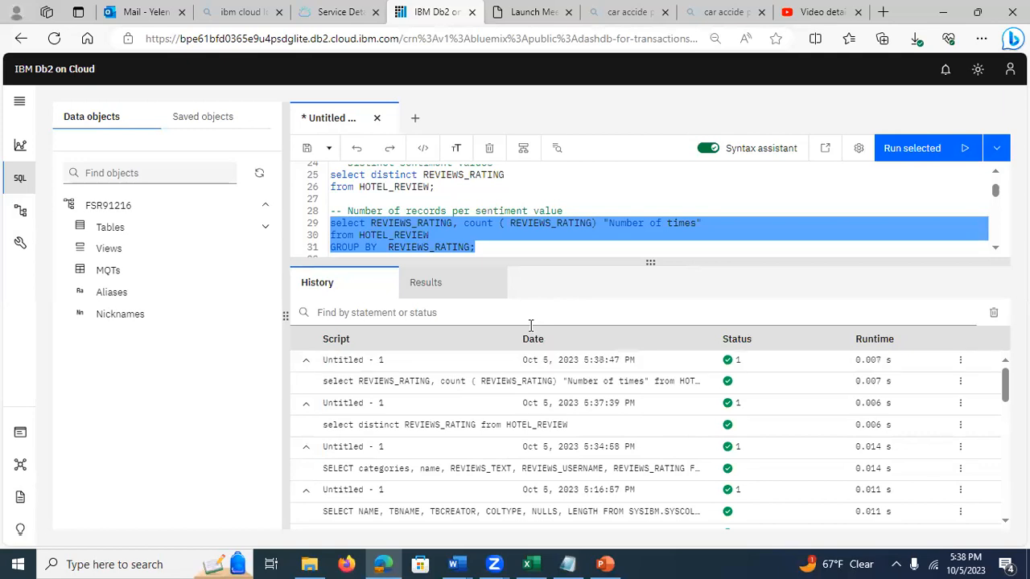
click(421, 382)
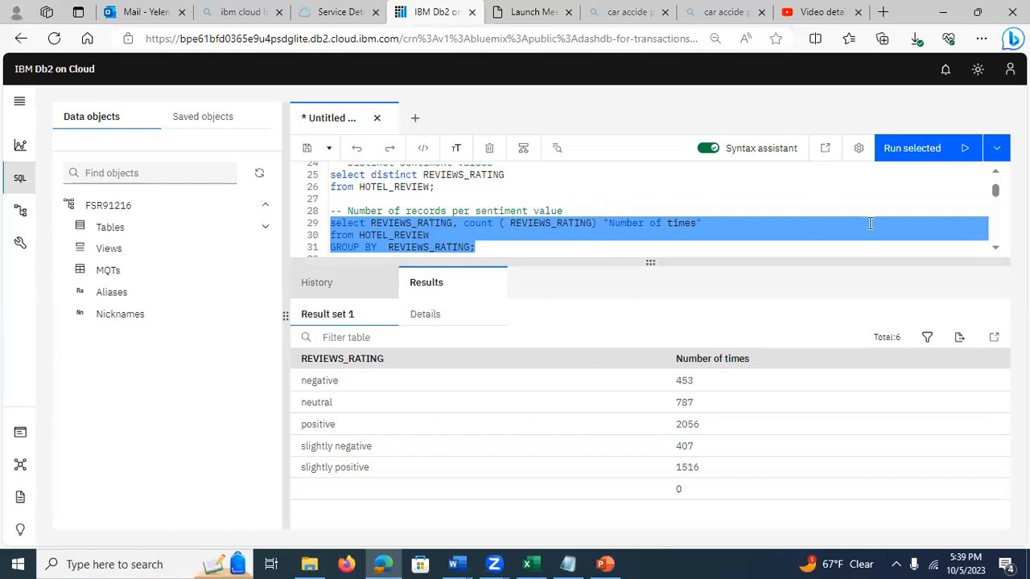
Step: Run the Missing_rating query counting HOTEL_REVIEW records where REVIEWS_RATING is null, and open its result set
click(997, 251)
click(997, 252)
click(997, 252)
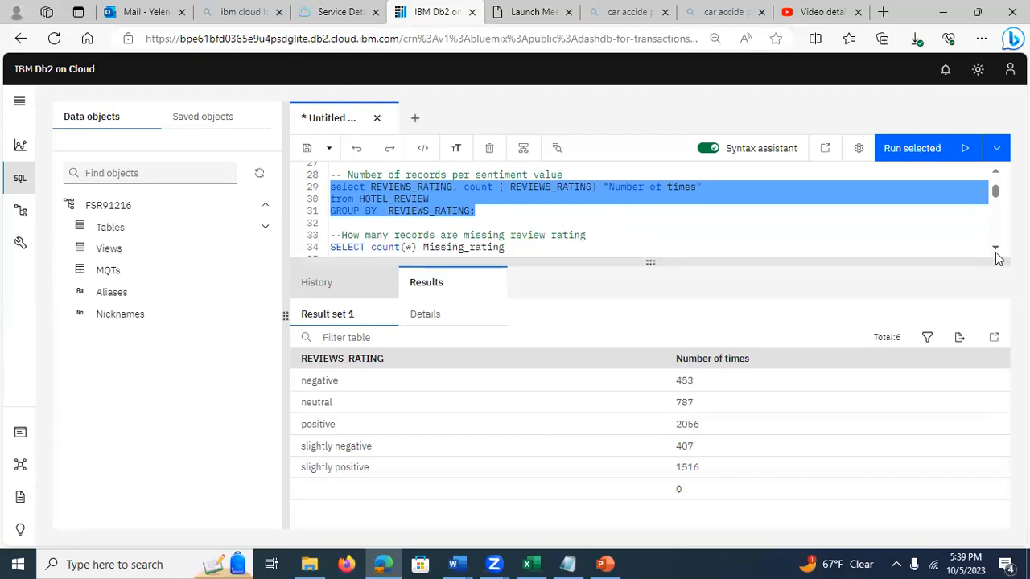
click(997, 251)
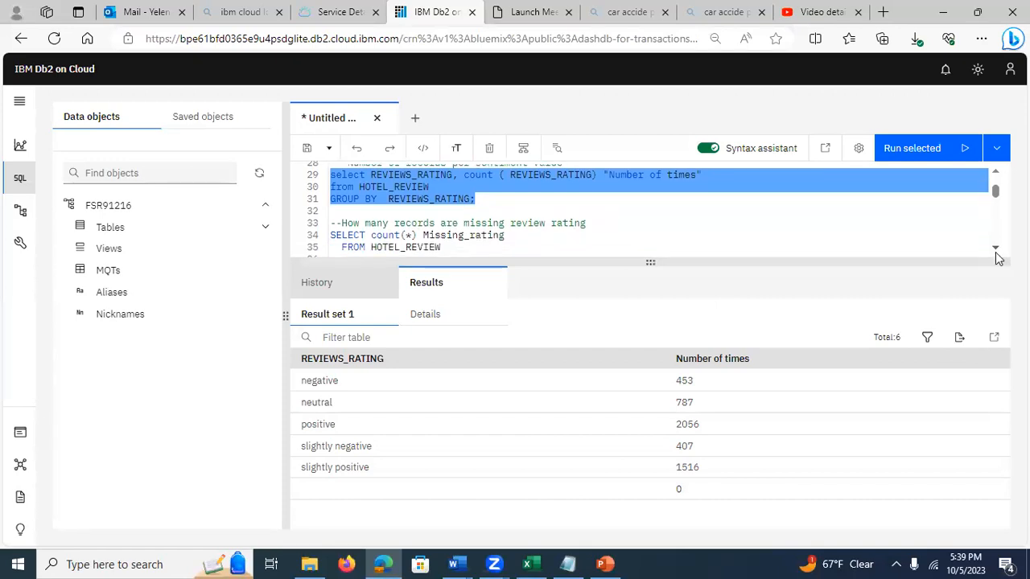
click(996, 252)
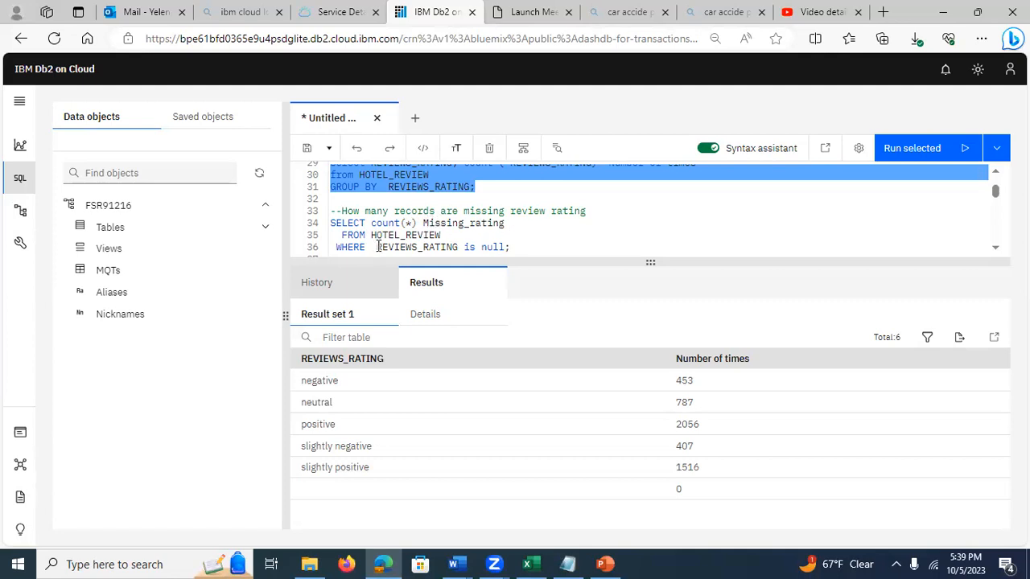
drag(512, 247, 330, 223)
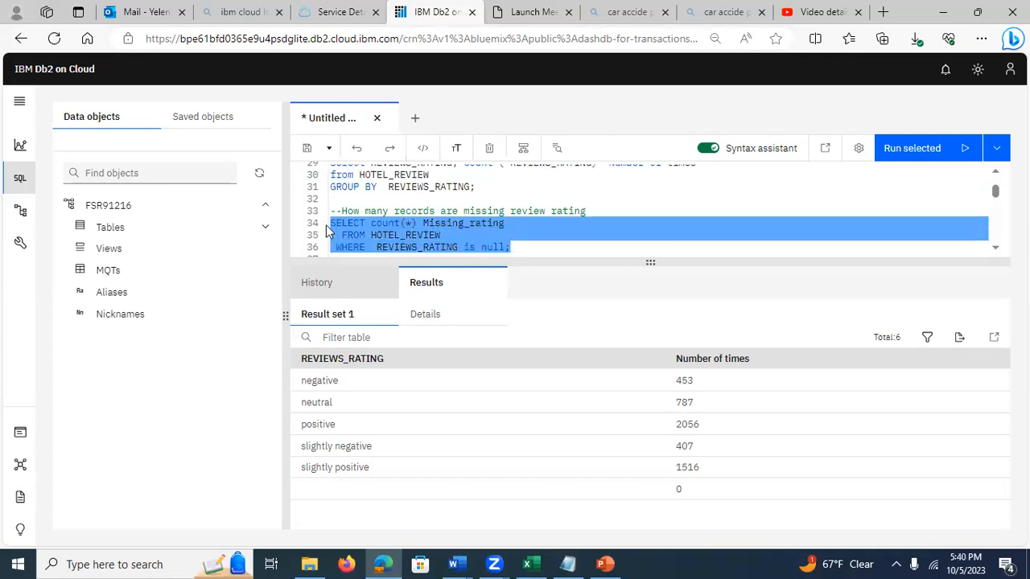
click(910, 154)
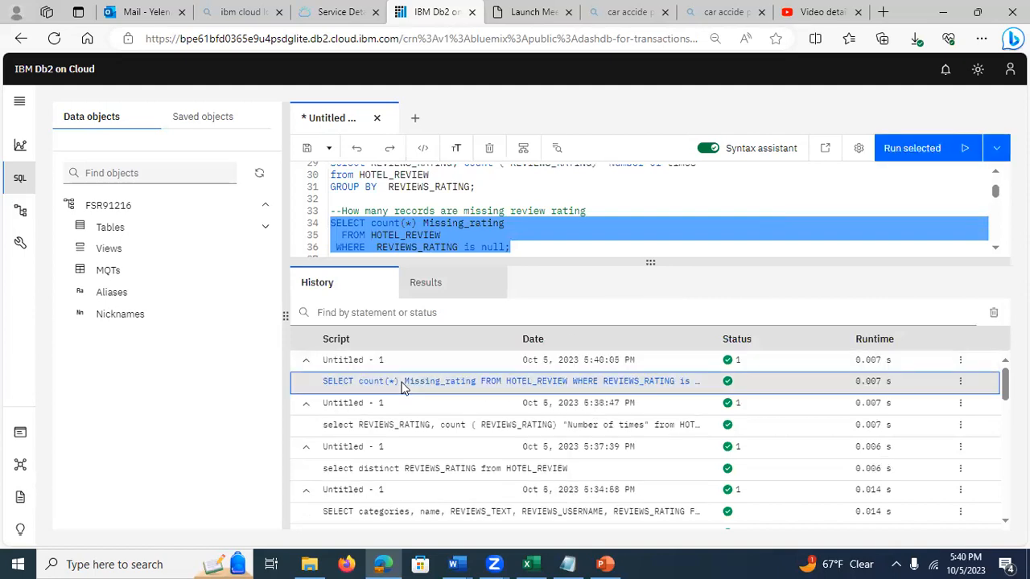
click(403, 386)
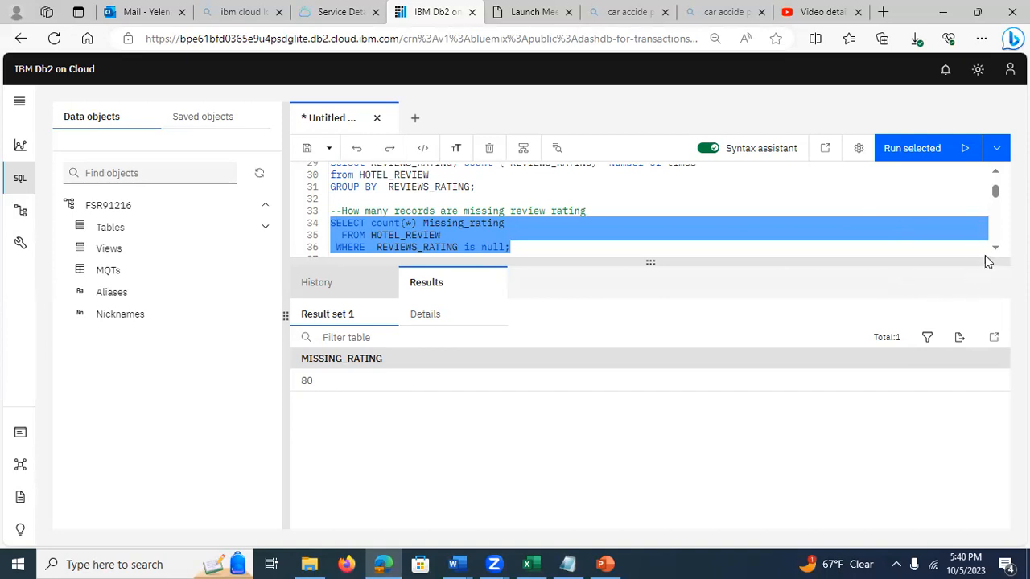
Step: Run the query counting HOTEL_REVIEW records per rating with nvl(REVIEWS_RATING, 'Unknown') in place of nulls, and show its results
scroll(995, 252, down, 2)
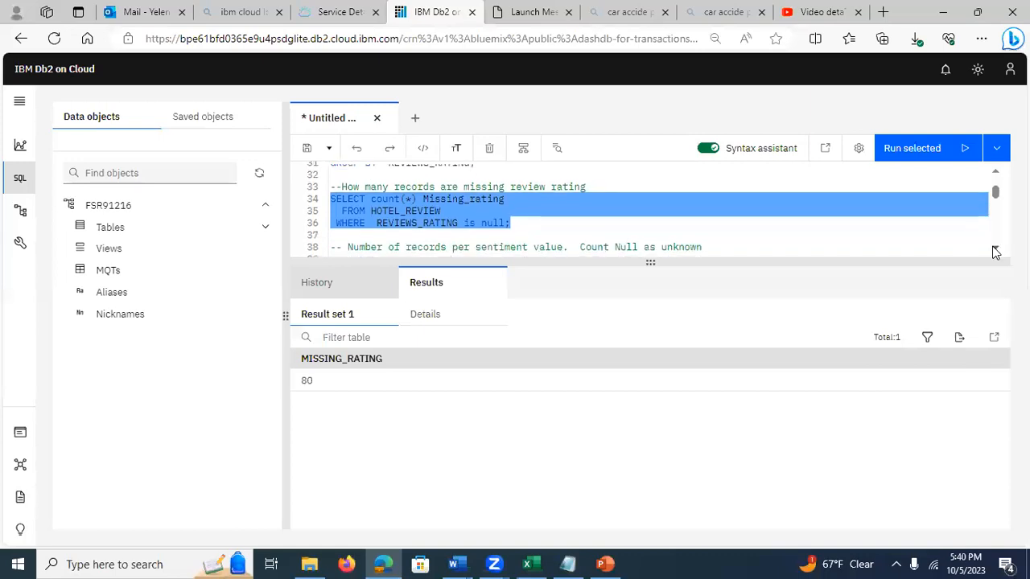
click(995, 252)
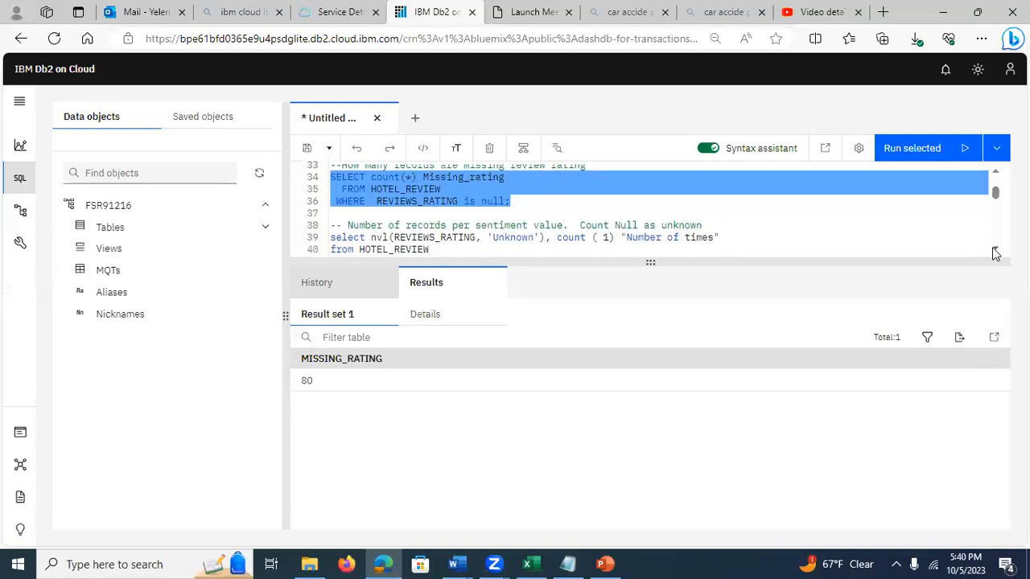
click(995, 251)
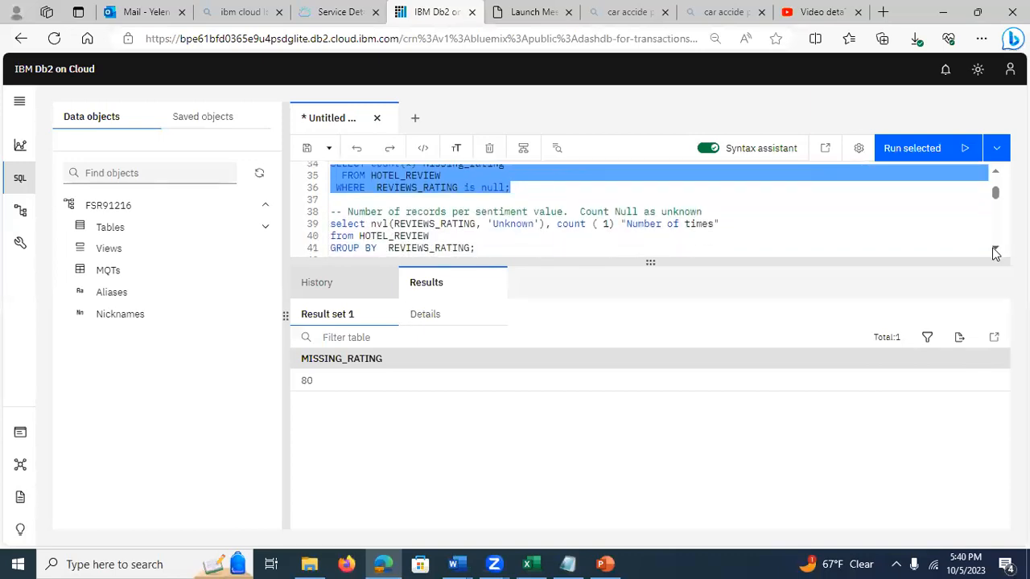
click(996, 251)
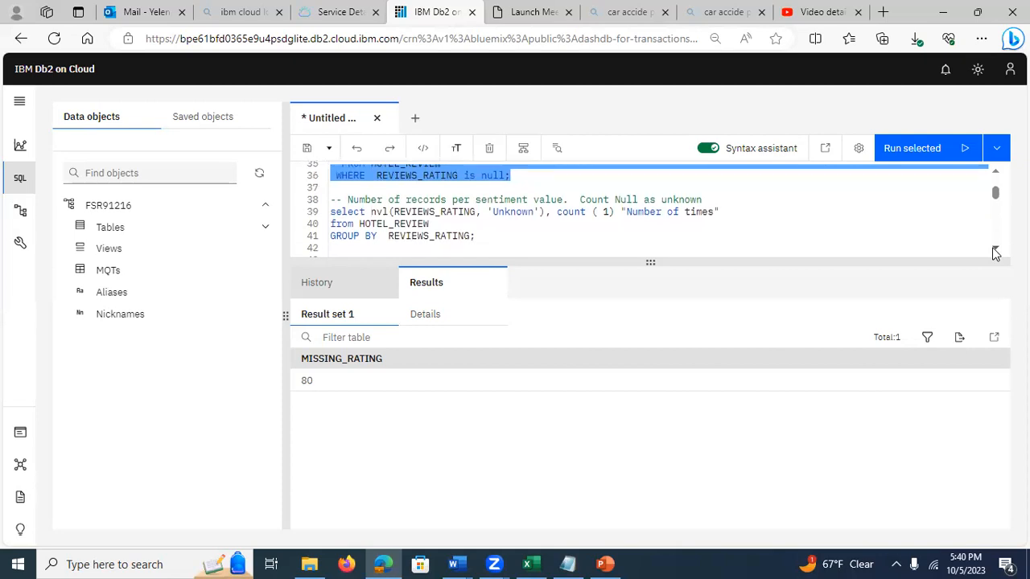
click(390, 214)
click(371, 213)
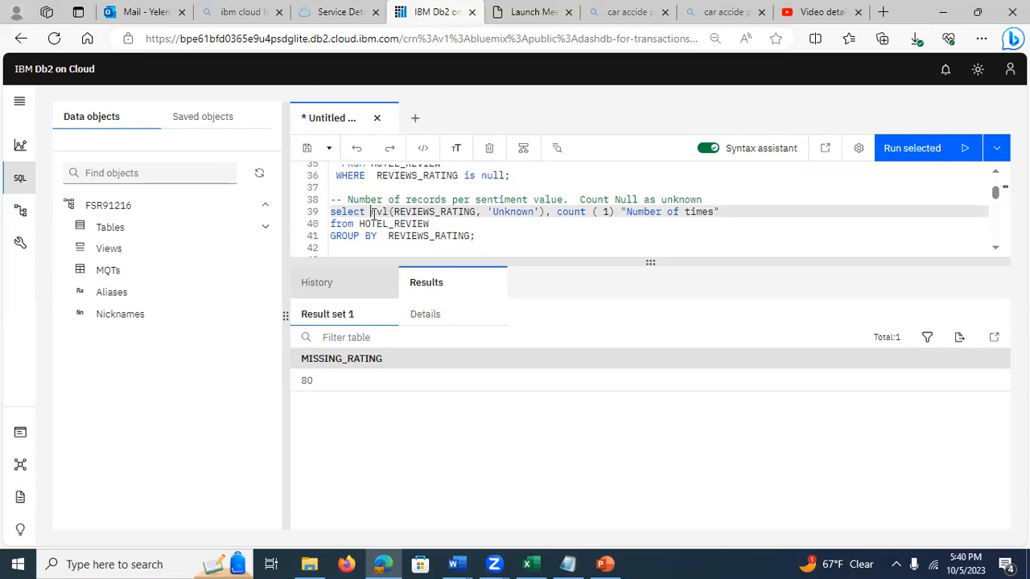
drag(389, 212, 464, 214)
click(457, 221)
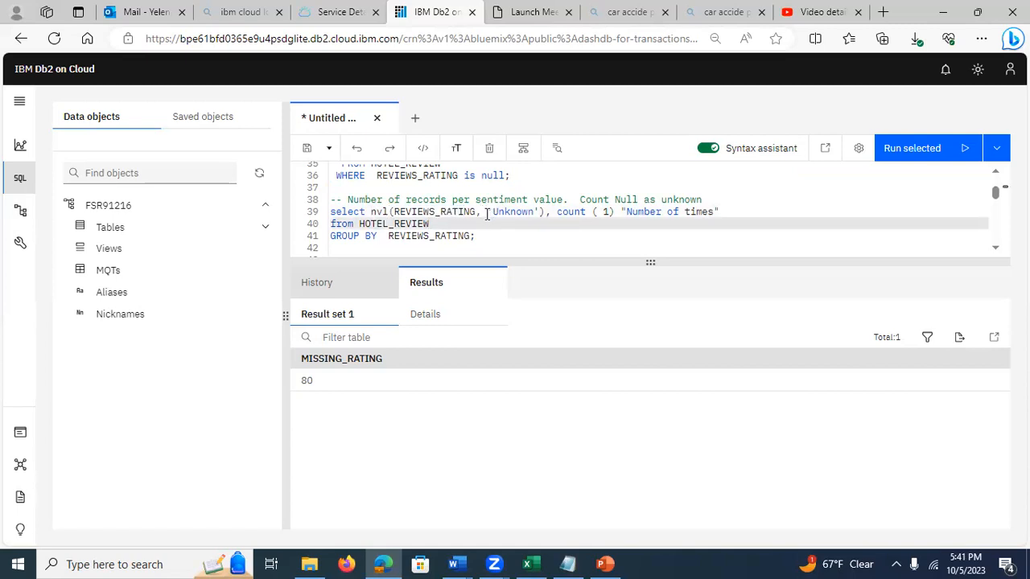
click(487, 213)
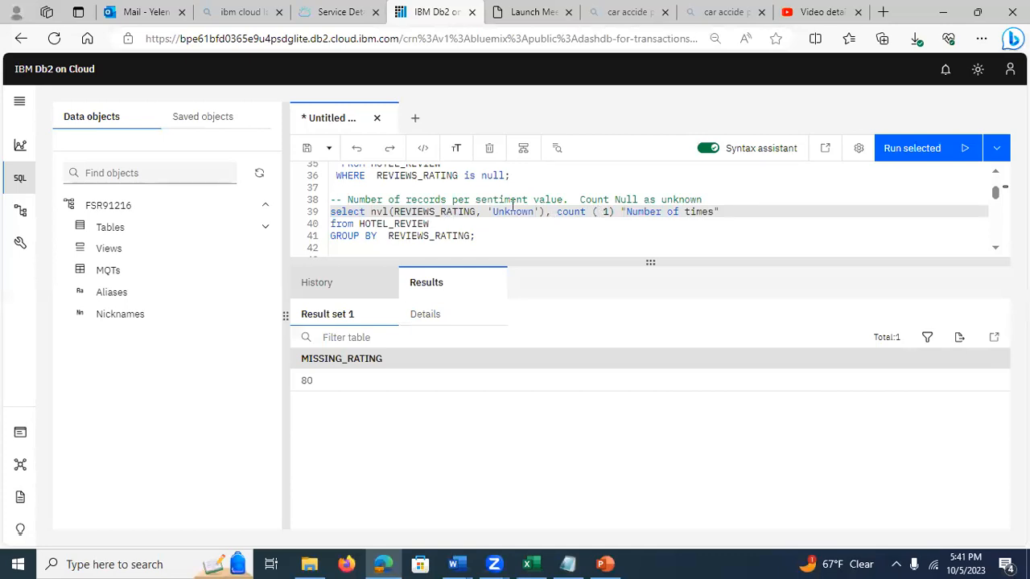
drag(479, 236, 330, 212)
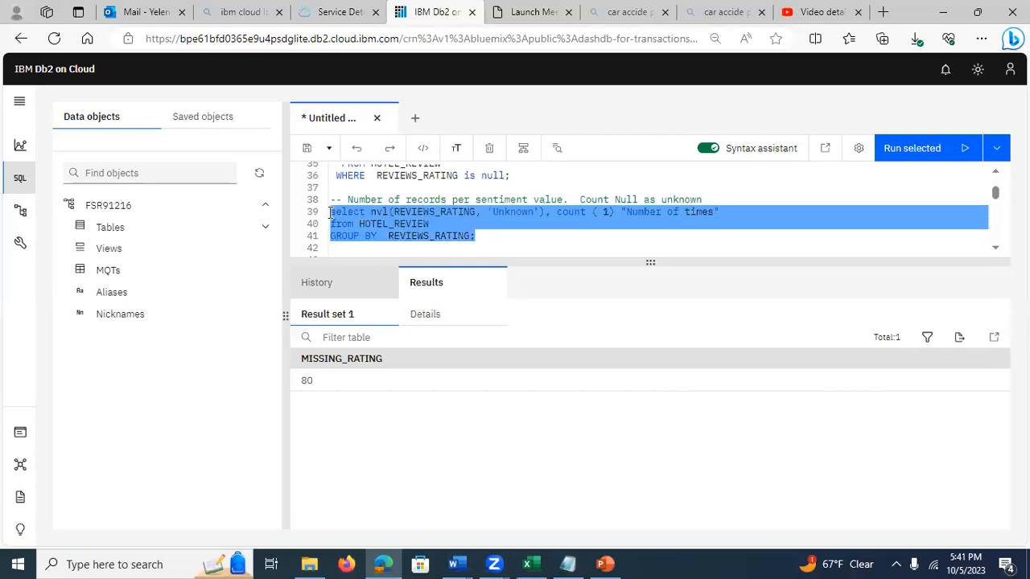
click(910, 148)
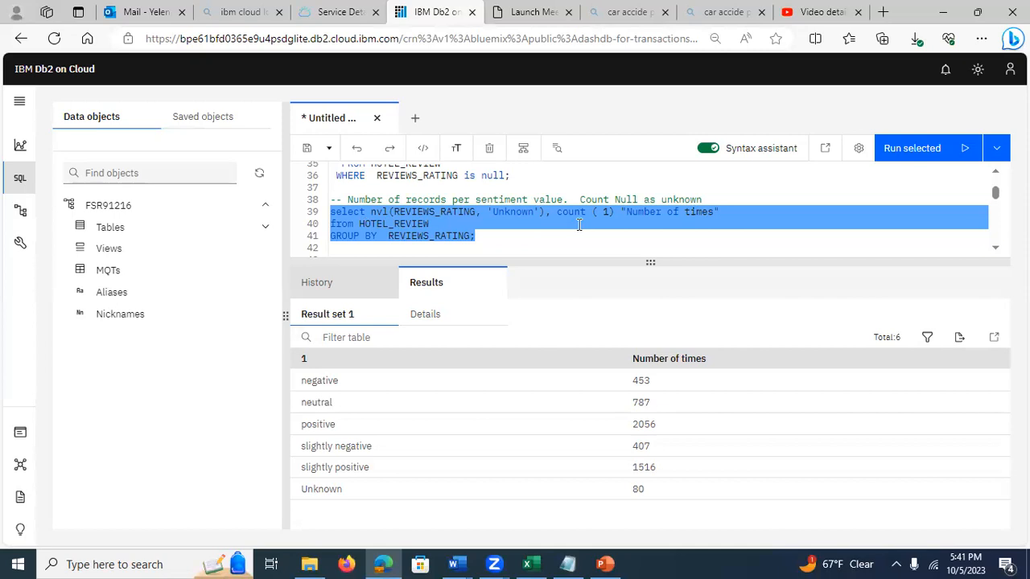
Step: Examine the count(1), nvl expression and GROUP BY REVIEWS_RATING clause of the query that counts nulls as unknown
click(608, 211)
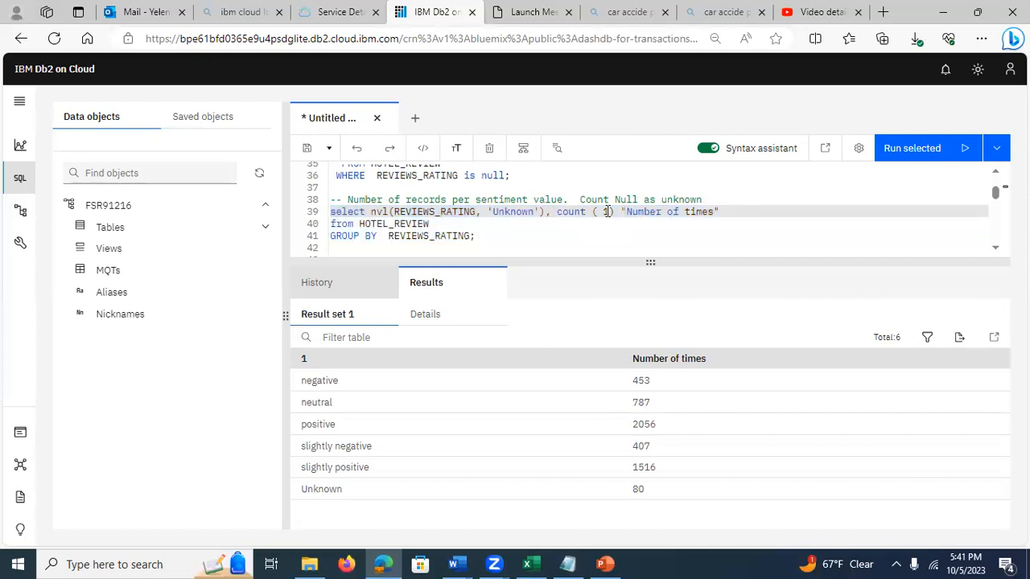
double_click(608, 211)
click(355, 224)
drag(390, 236, 445, 240)
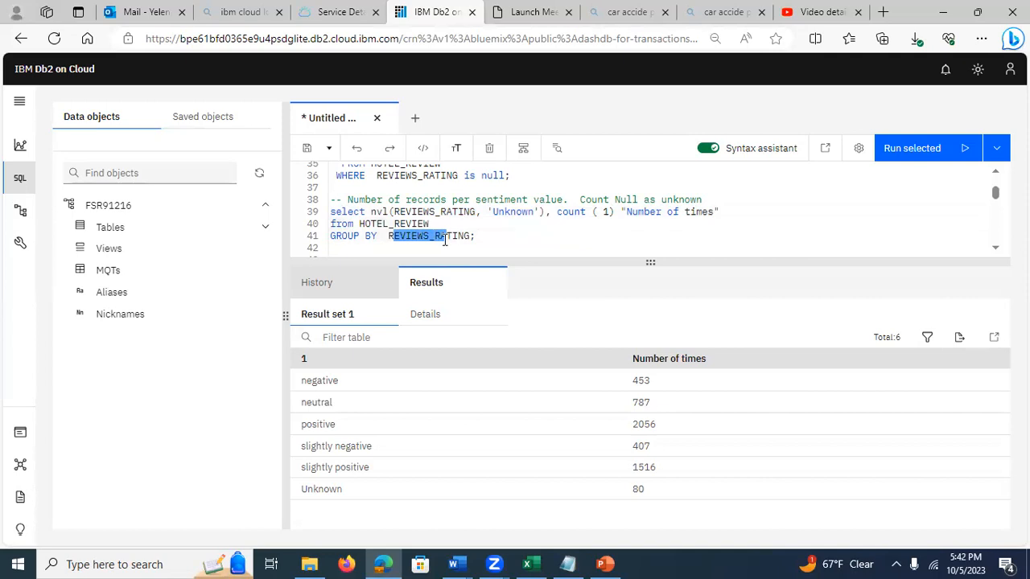
click(390, 236)
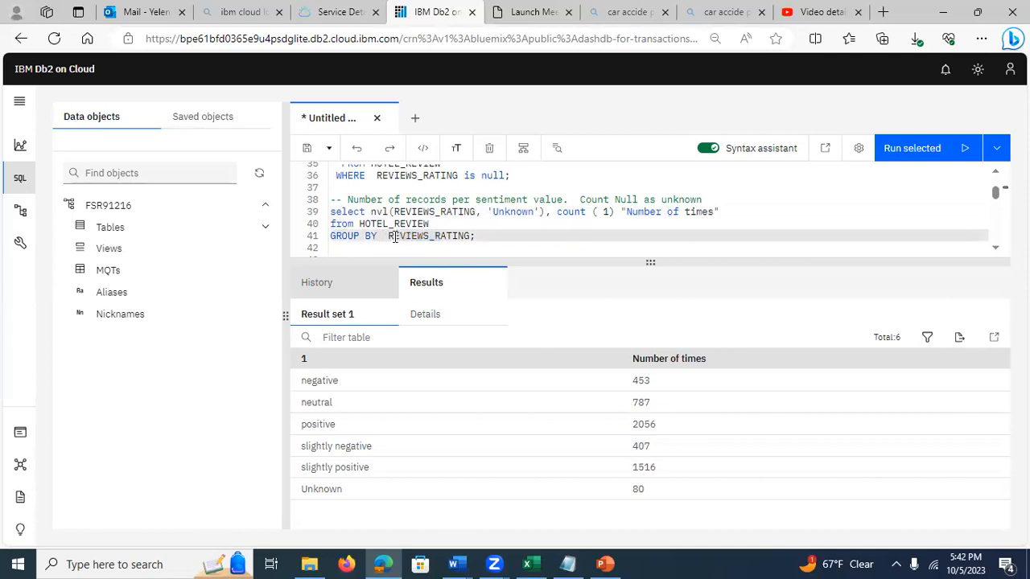
drag(370, 211, 541, 214)
click(390, 235)
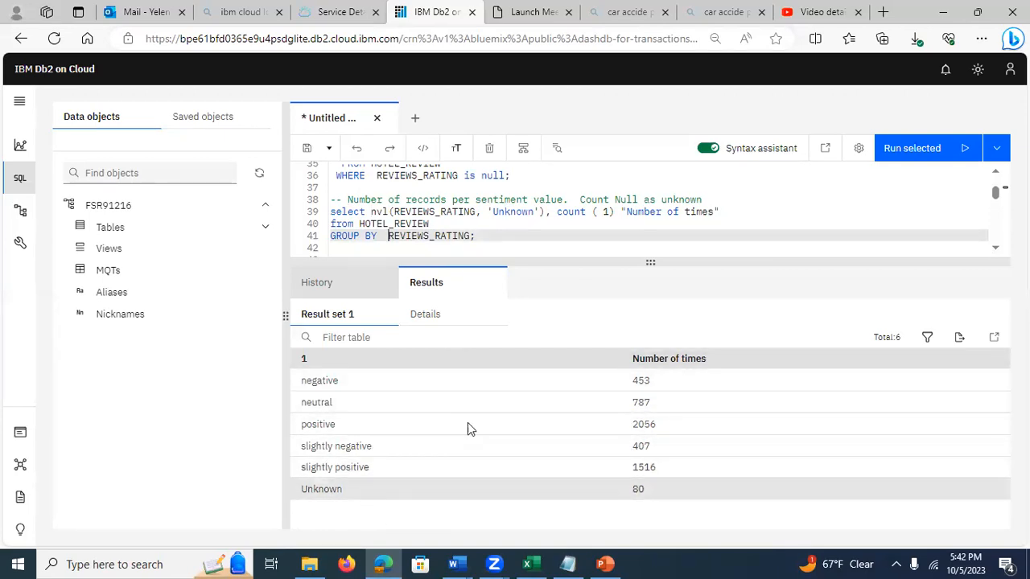
Step: Examine the query counting how often each hotel is mentioned, including count(name), the HOTEL_REVIEW table and the categories='Hotels' filter
click(997, 248)
click(996, 248)
click(996, 248)
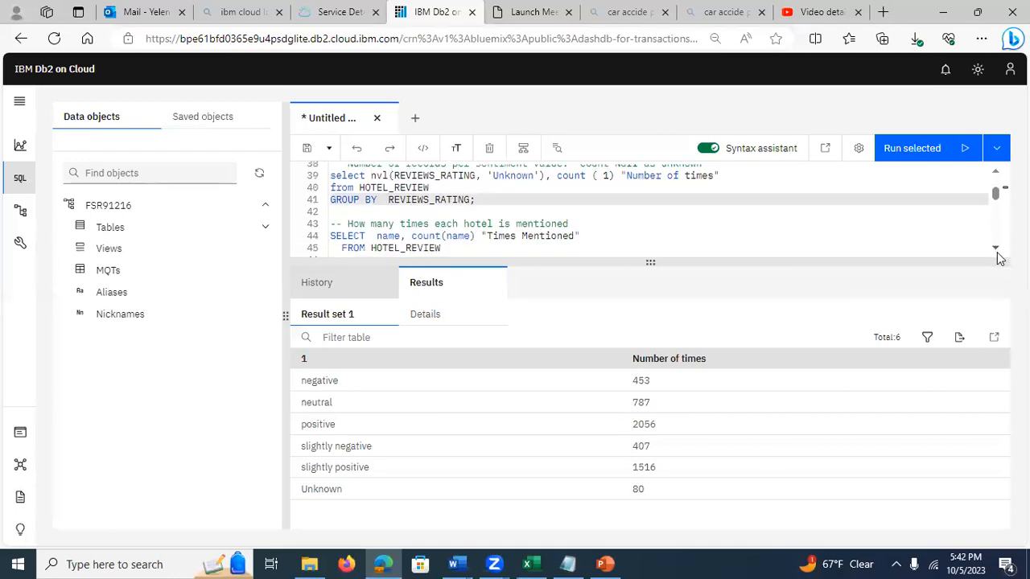
click(996, 248)
click(996, 248)
click(997, 248)
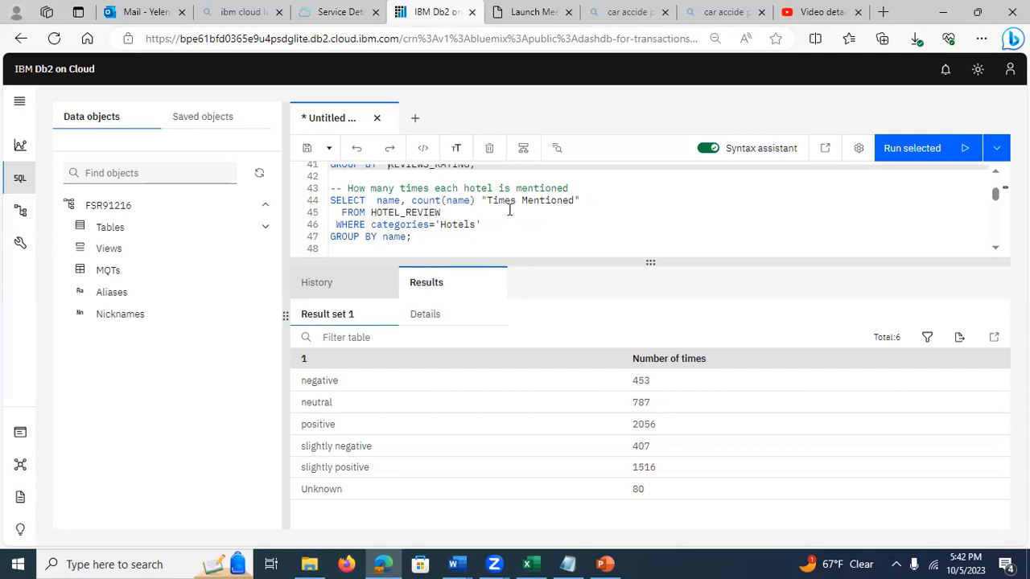
click(448, 224)
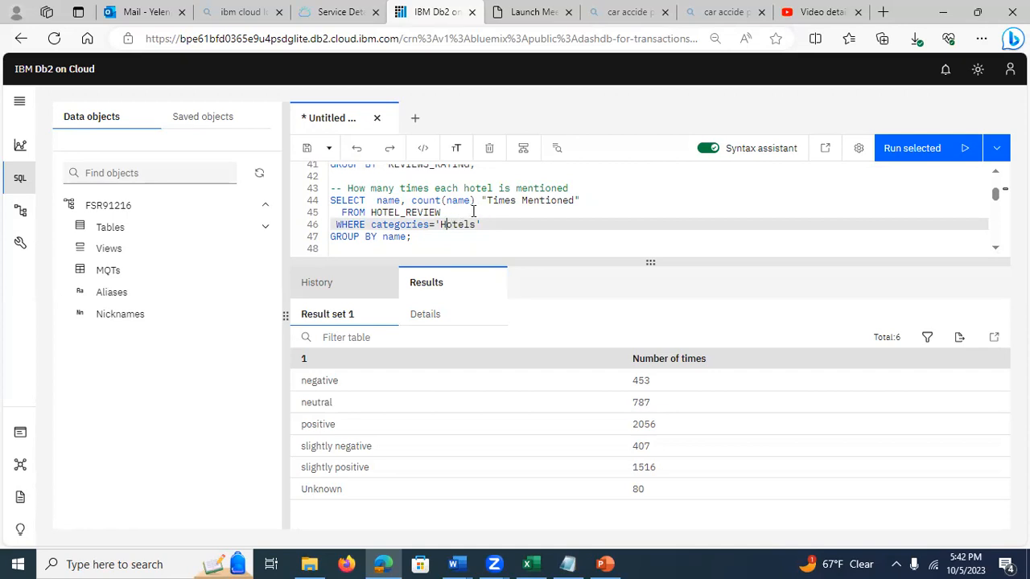
click(474, 211)
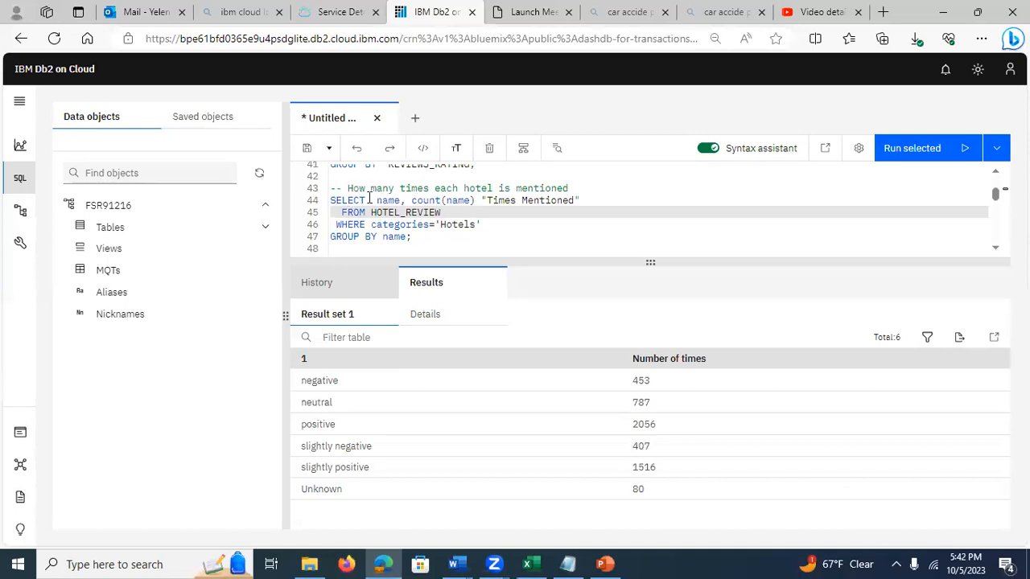
click(384, 202)
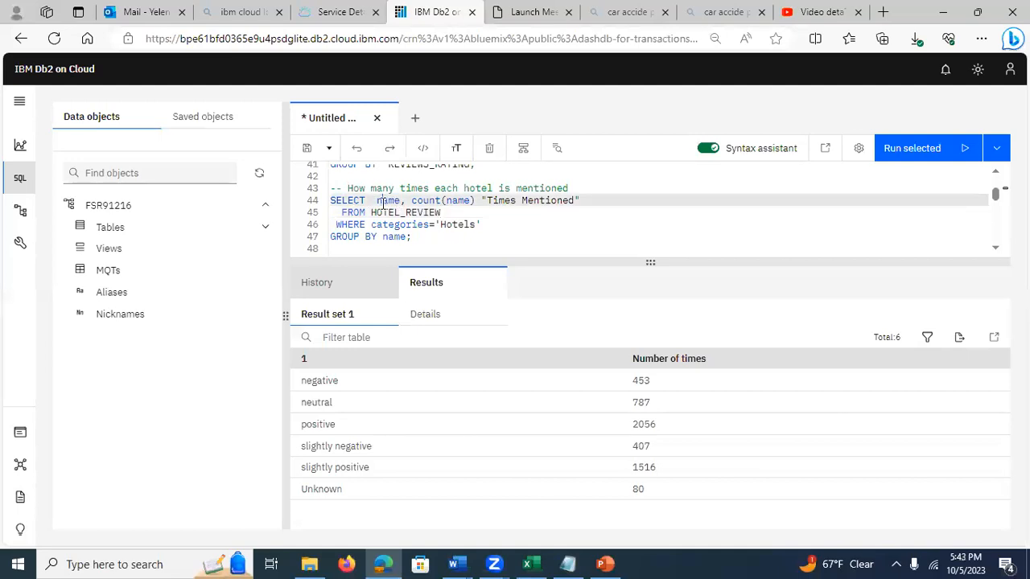
drag(412, 202, 479, 212)
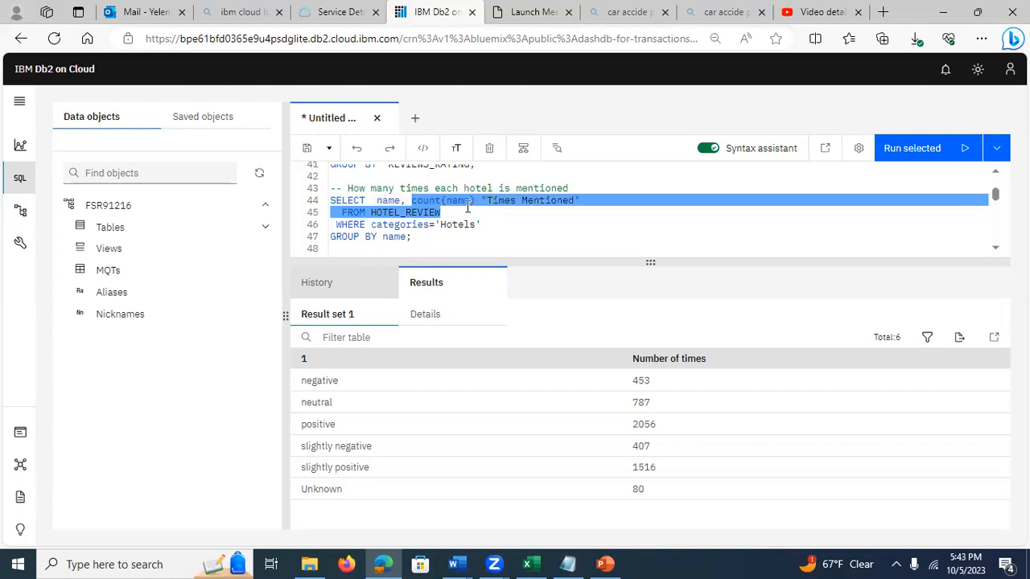
click(456, 203)
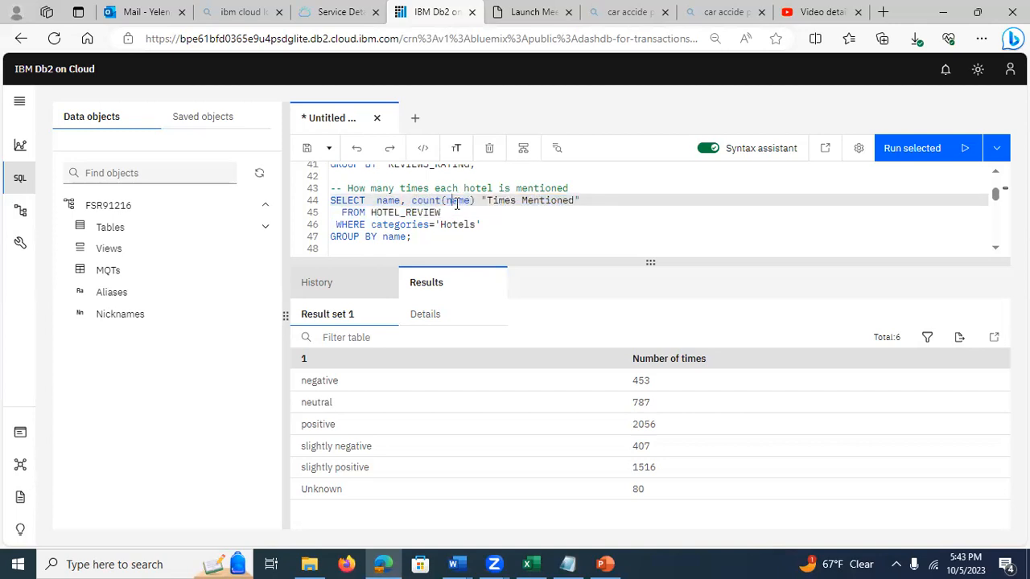
click(372, 213)
drag(373, 212, 439, 220)
Step: Run the HOTEL_REVIEW query counting "Times Mentioned" per hotel name where categories='Hotels', and open its result set
click(423, 237)
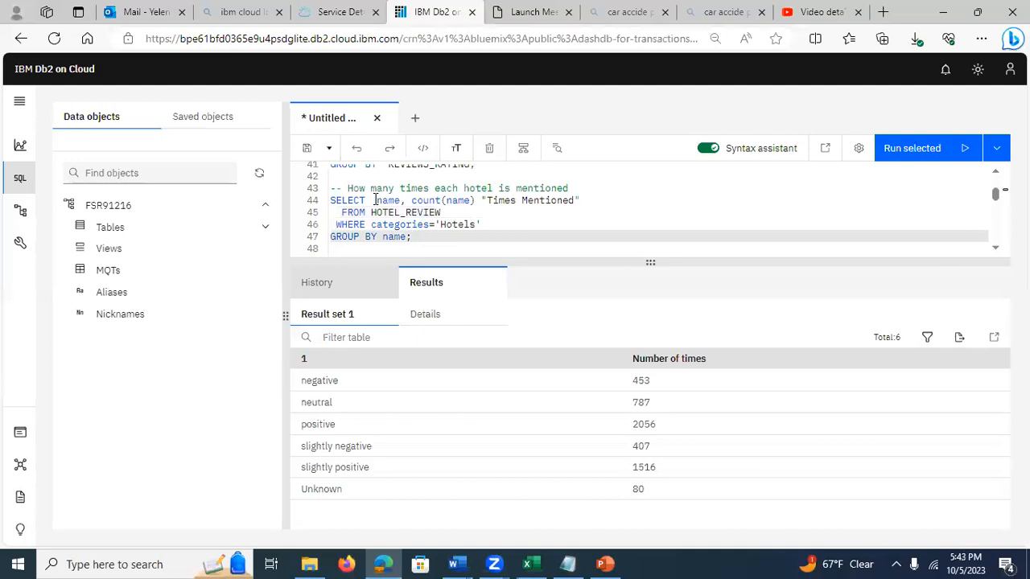
shift+click(324, 202)
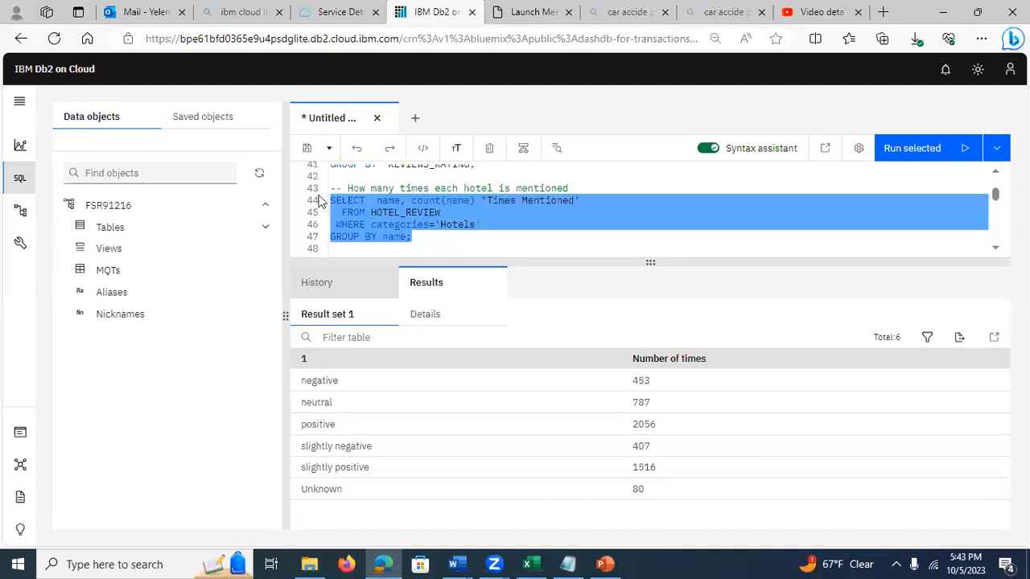
click(909, 148)
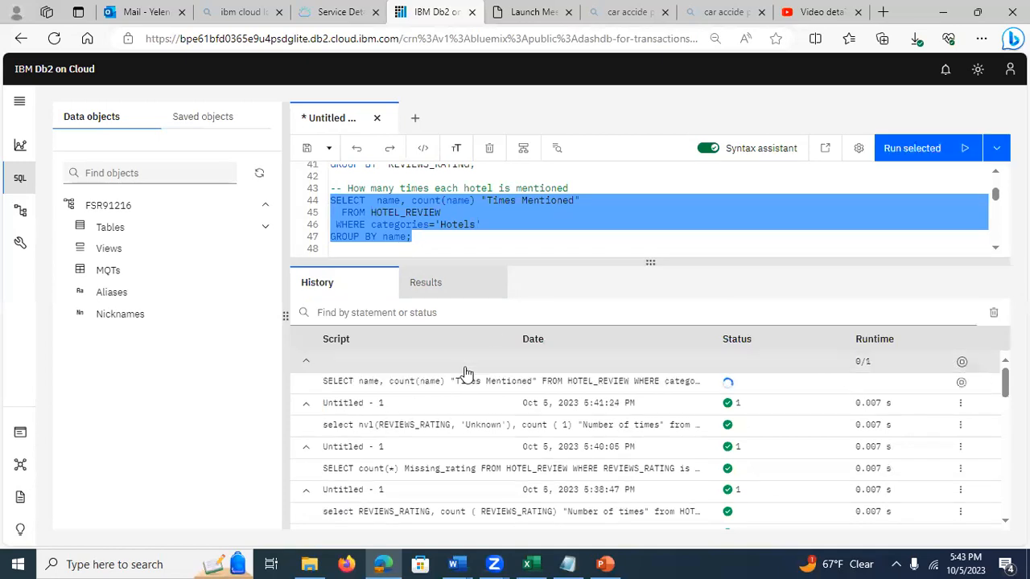
click(391, 381)
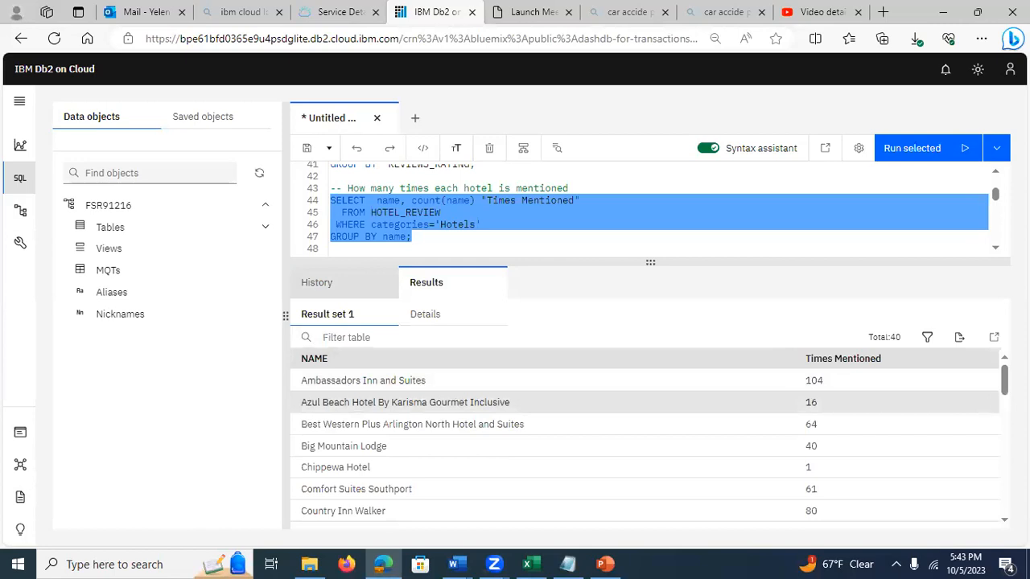
click(324, 318)
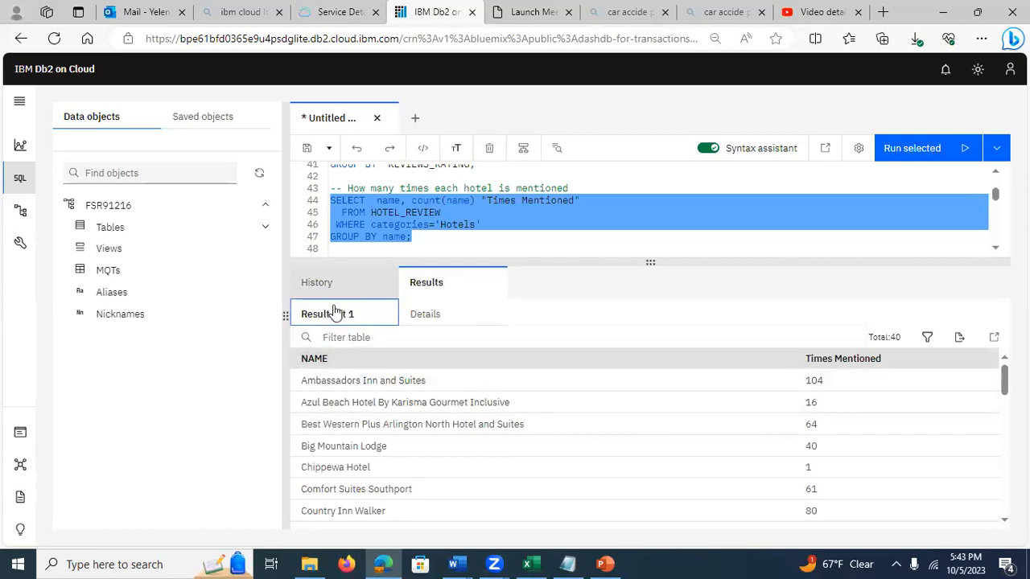
click(336, 283)
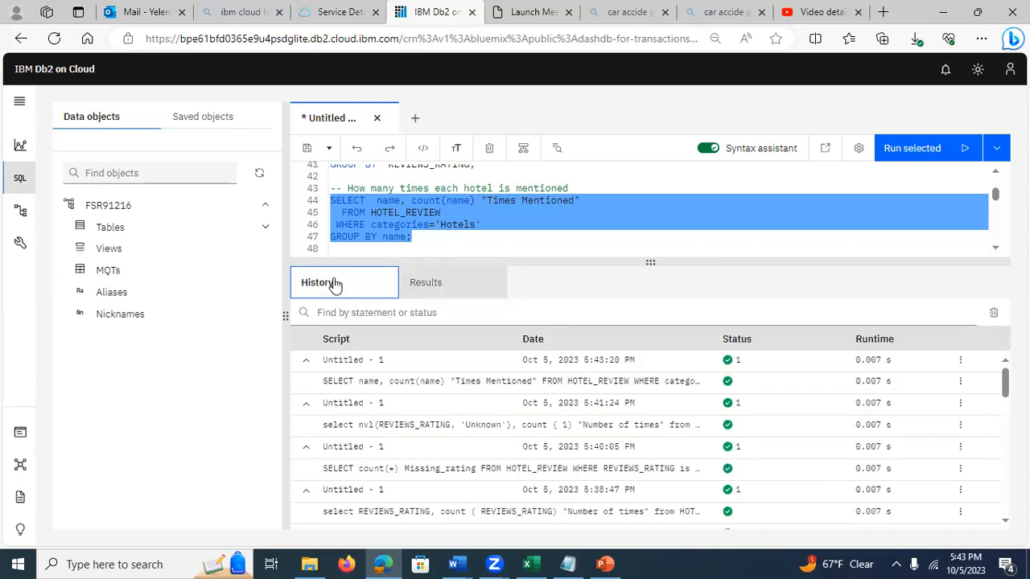
click(376, 383)
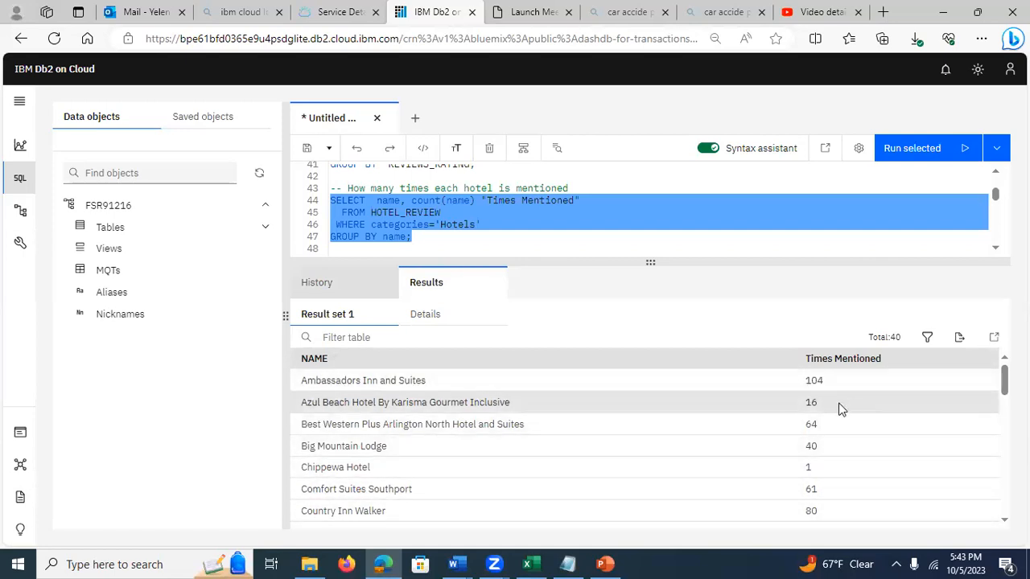
Step: Look through the full list of hotel names and their Times Mentioned values in the result set
drag(1004, 381, 1005, 497)
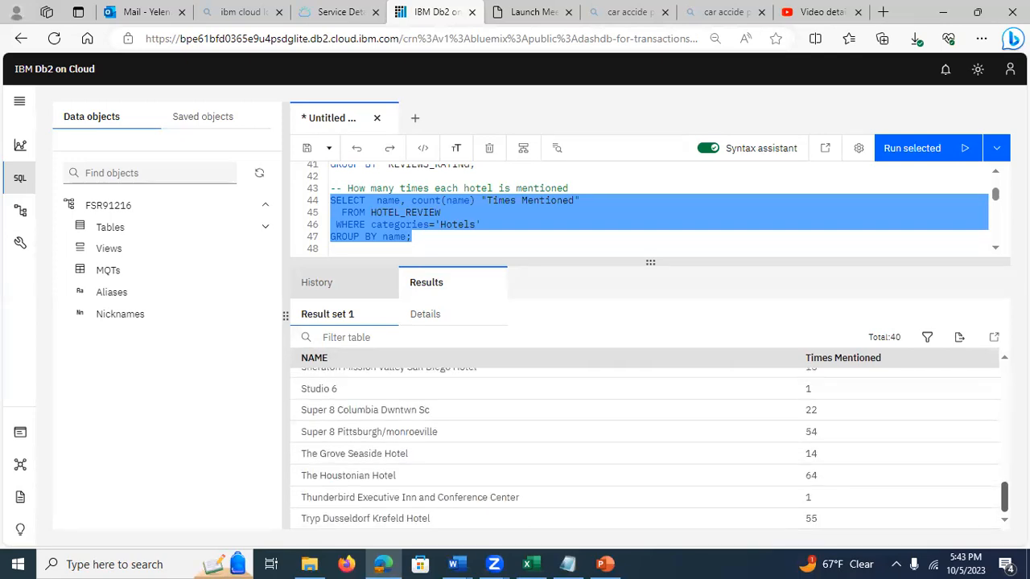
drag(1004, 497, 1004, 380)
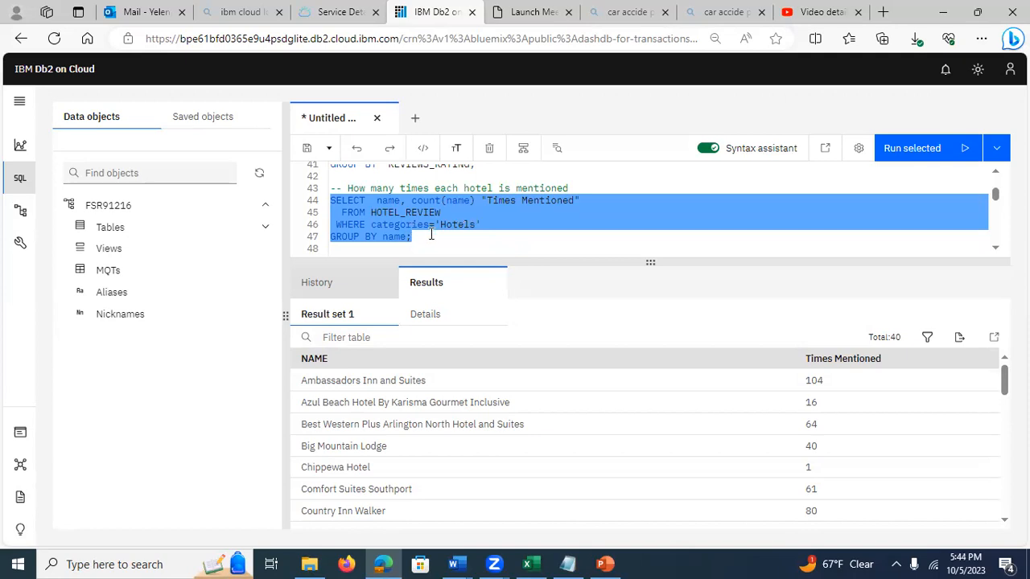
click(999, 251)
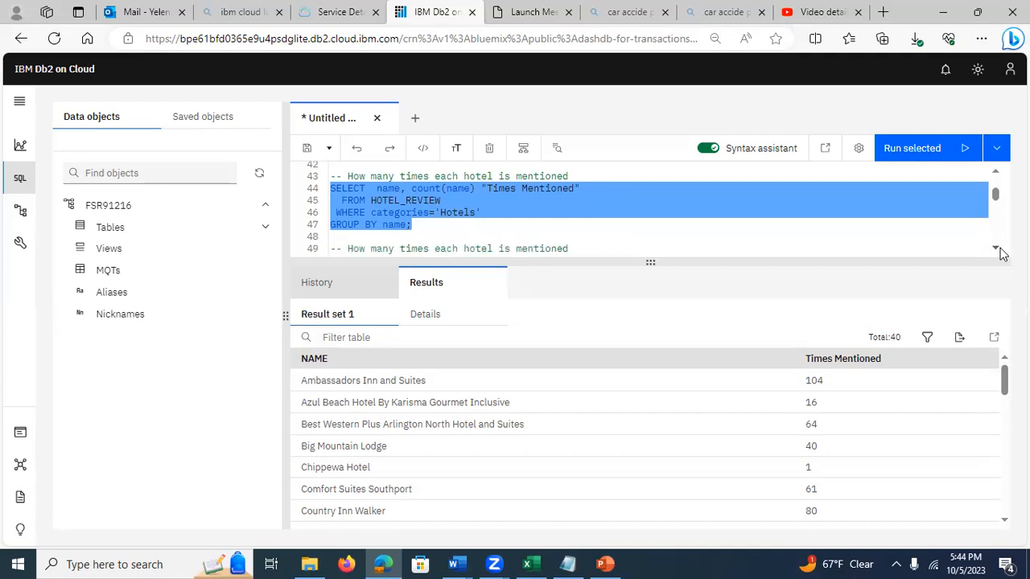
click(1000, 251)
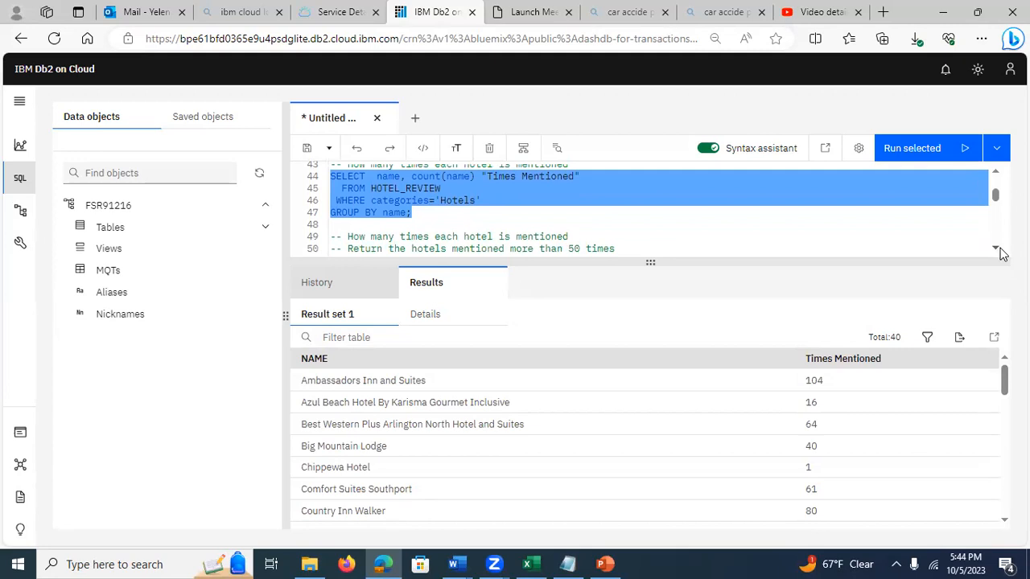
click(1000, 250)
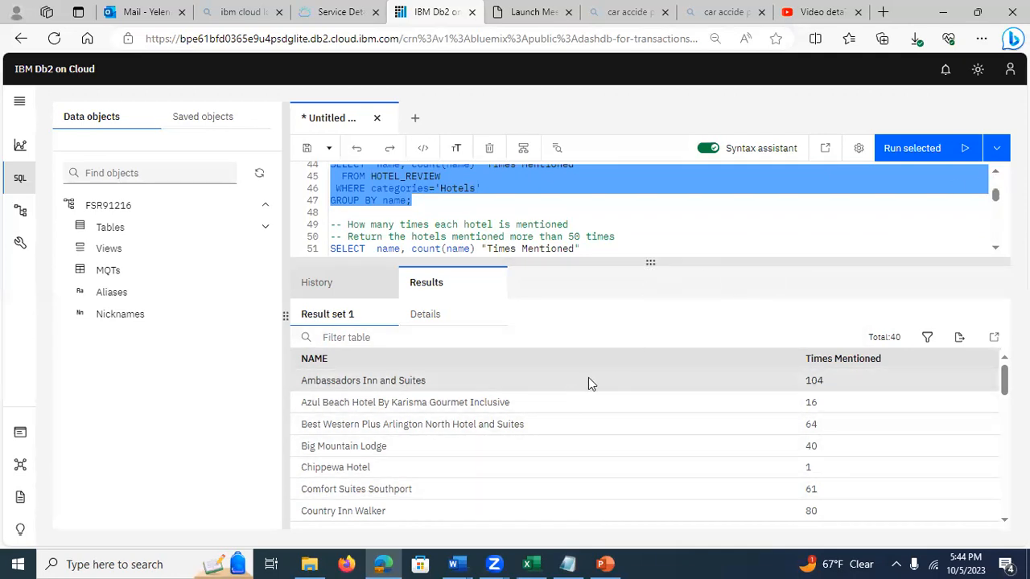
scroll(644, 443, down, 8)
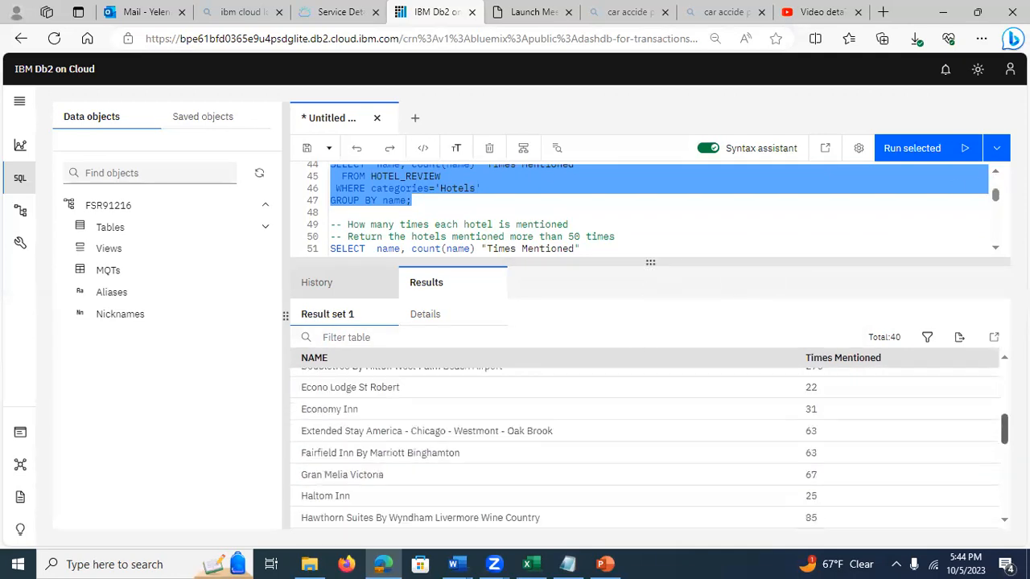
scroll(644, 443, up, 1)
drag(1004, 475, 999, 372)
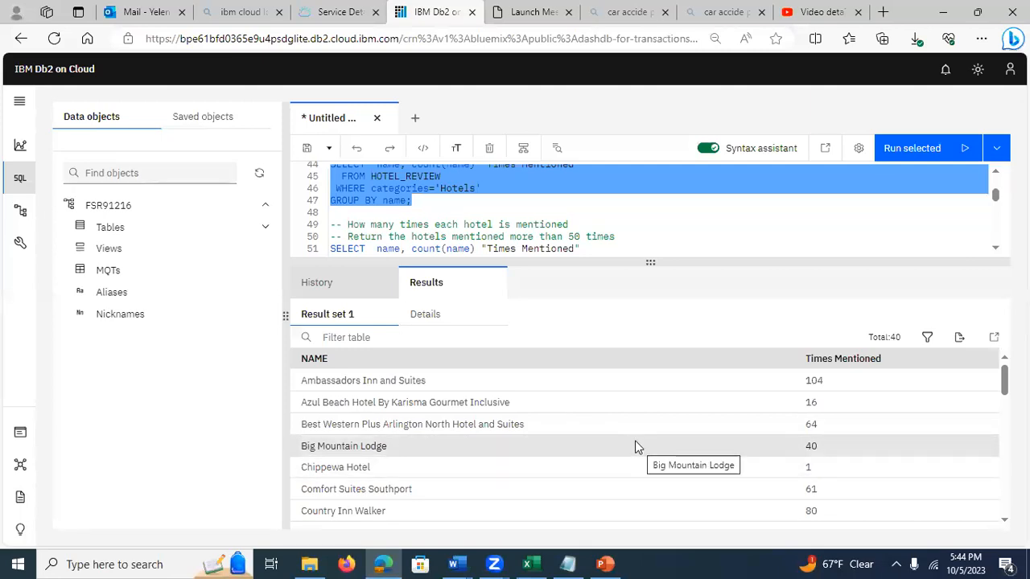
Step: Examine the query returning hotels mentioned more than 50 times, including its GROUP BY name and HAVING count(name)>50 clauses
click(998, 253)
click(998, 254)
click(998, 253)
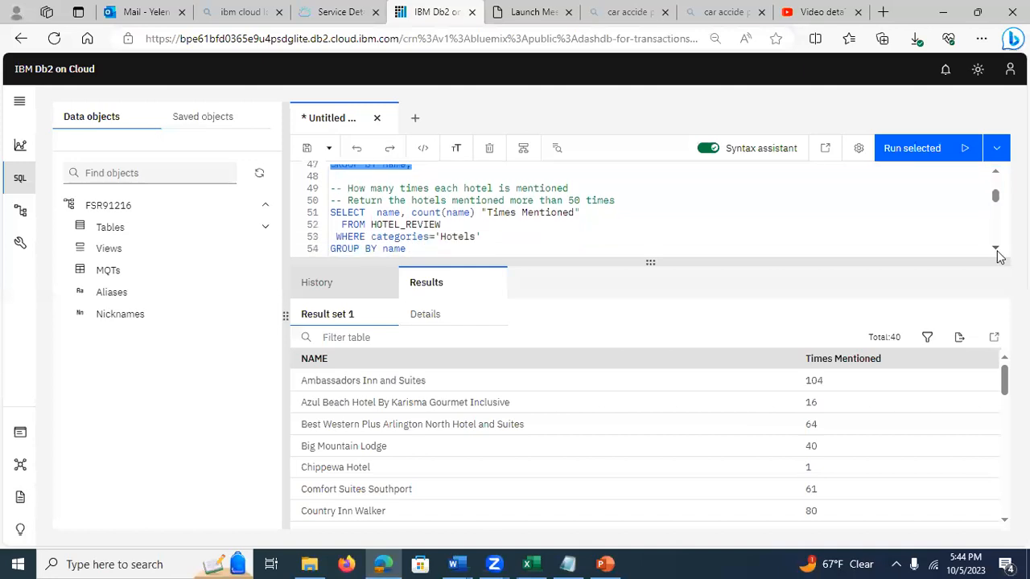
click(997, 250)
click(997, 249)
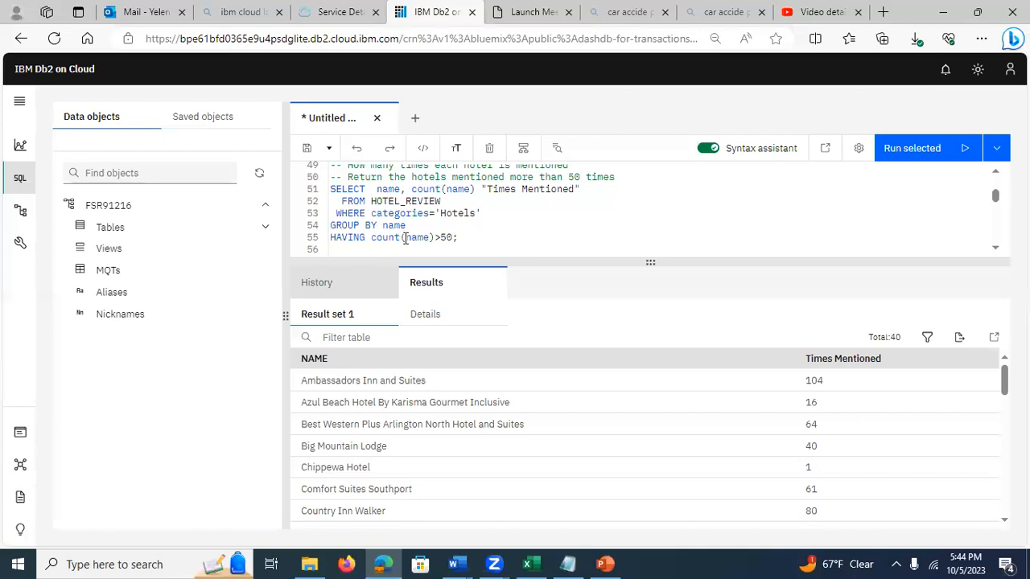
click(456, 240)
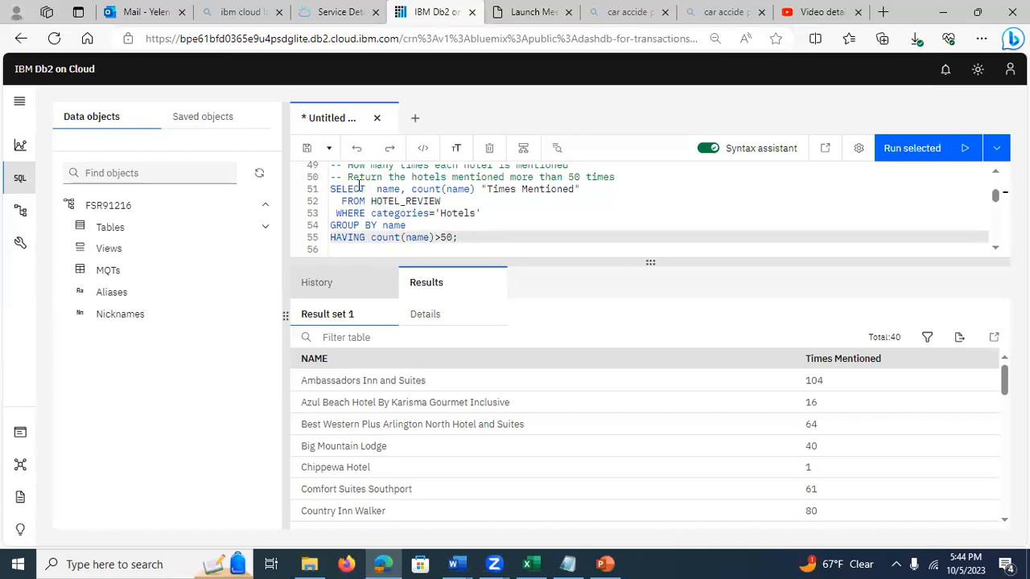
click(358, 188)
click(376, 188)
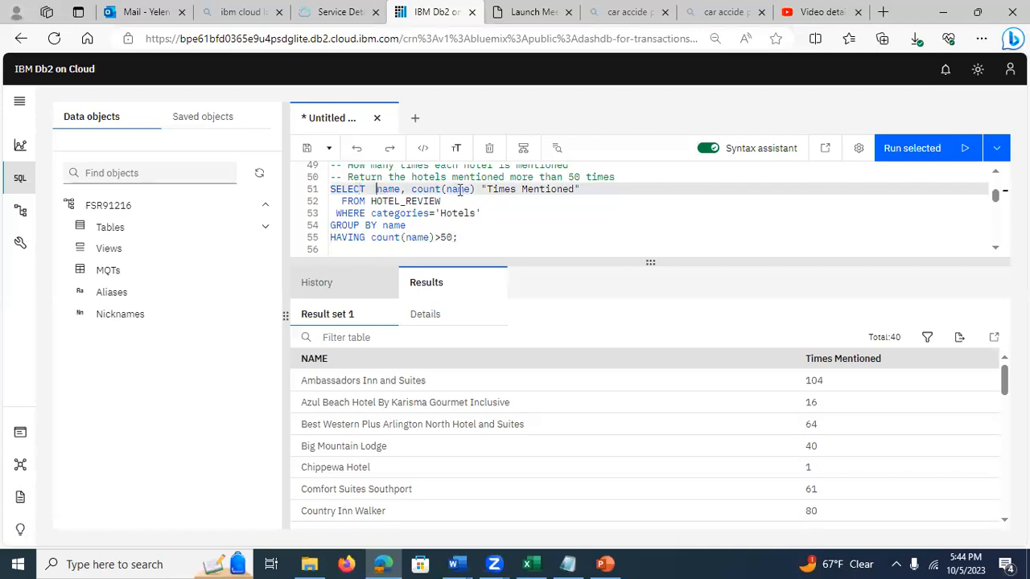
click(368, 202)
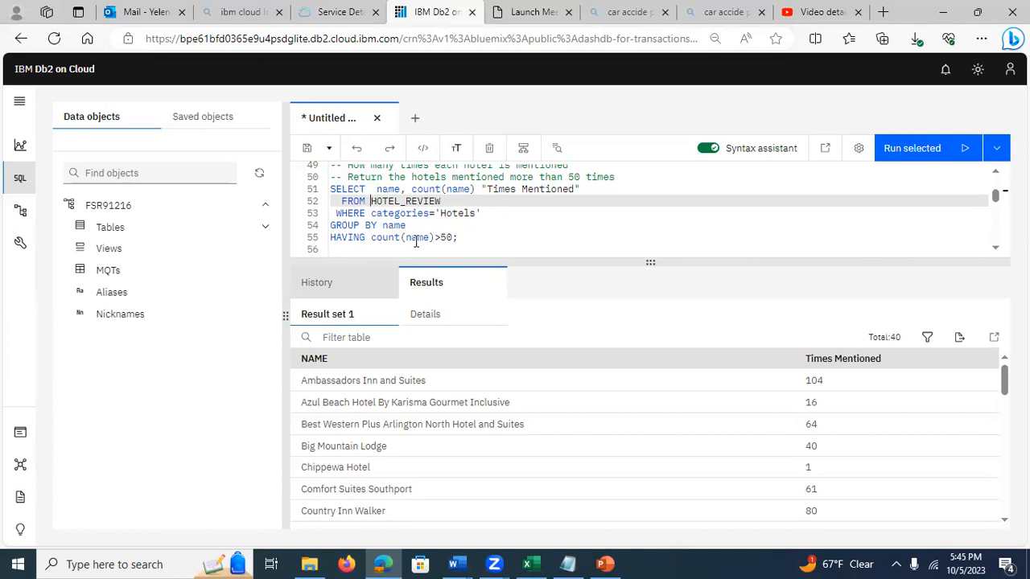
Step: Run the query counting "Number of Tweets" per "Sentiment" where REVIEWS_RATING is not null, and open its result set
click(997, 251)
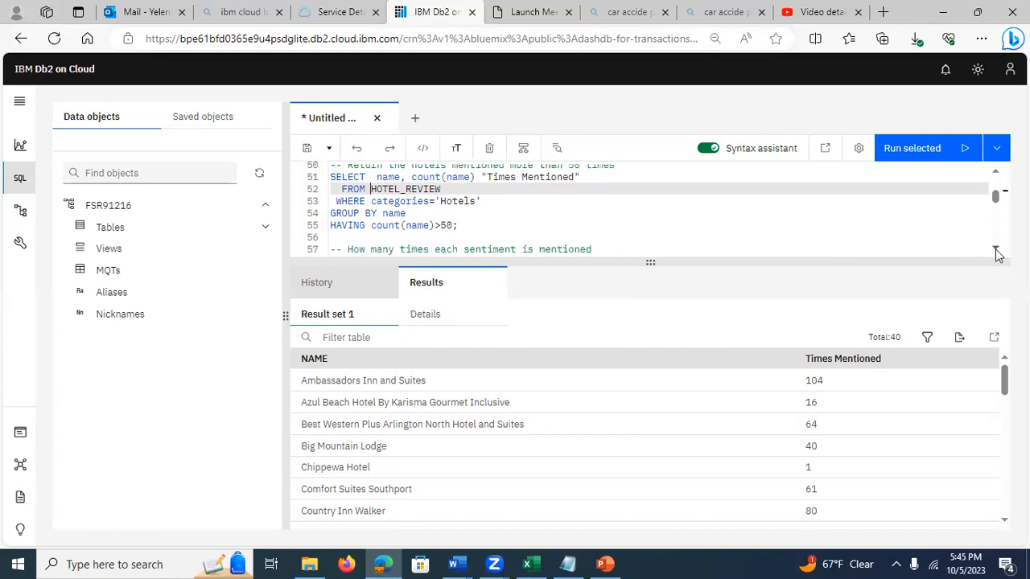
click(996, 251)
click(995, 251)
click(995, 250)
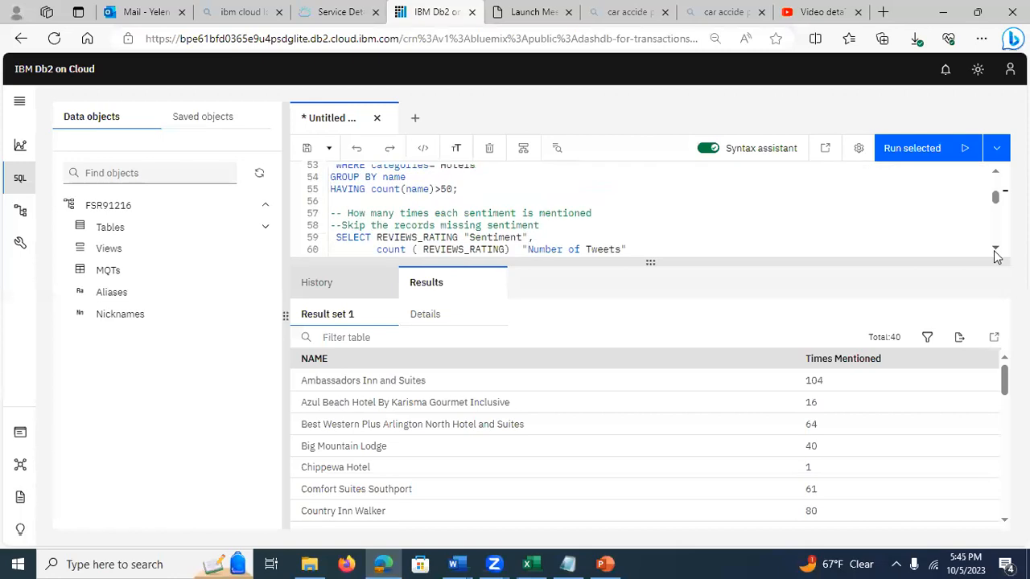
click(996, 250)
click(995, 250)
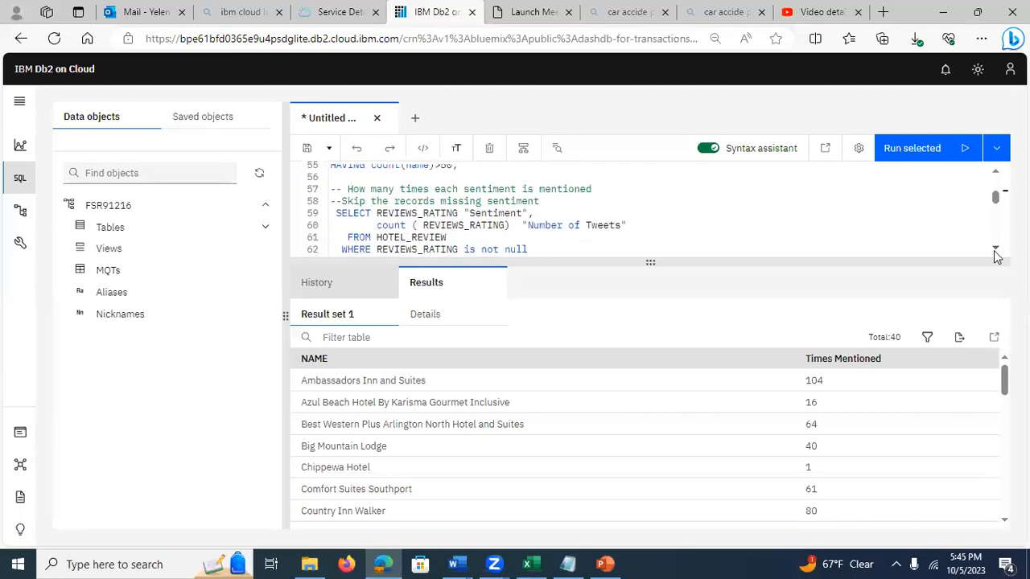
click(996, 251)
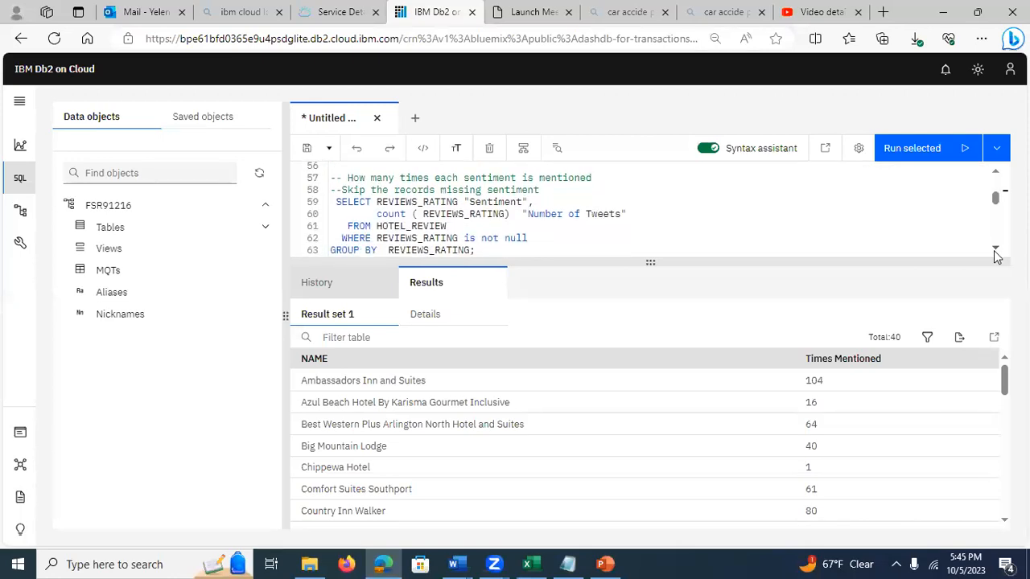
click(995, 250)
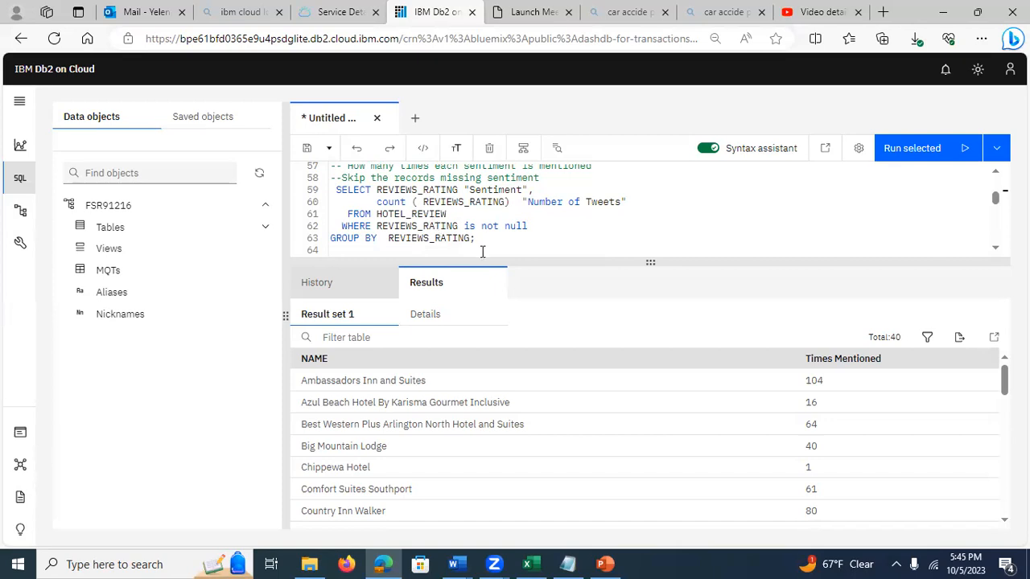
drag(477, 239, 330, 189)
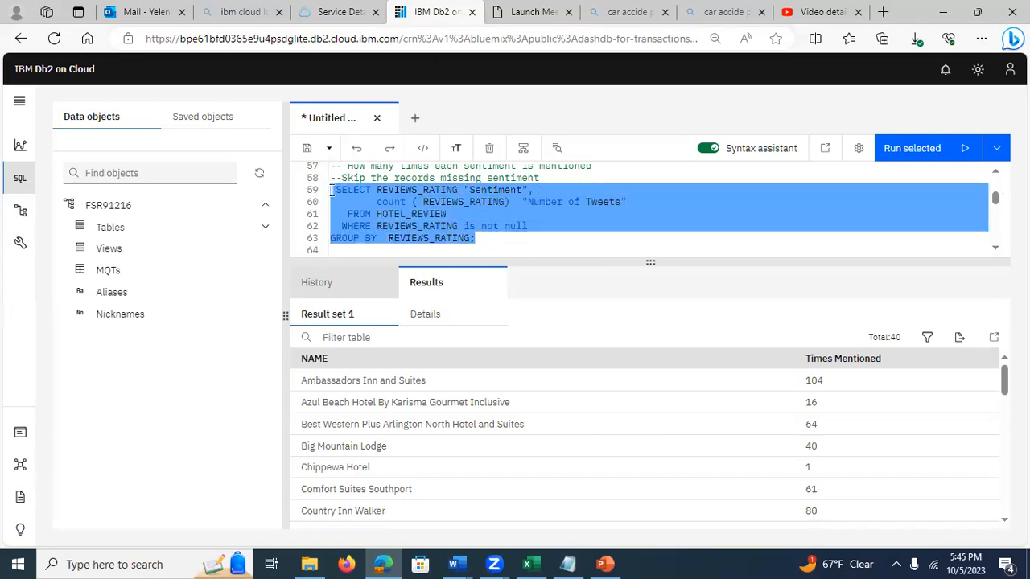
click(905, 153)
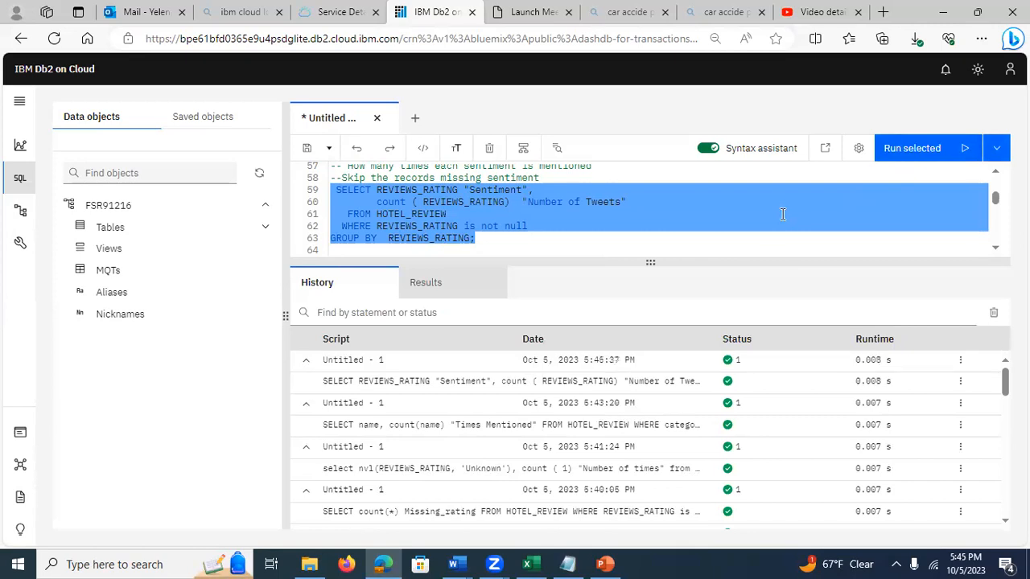
click(416, 382)
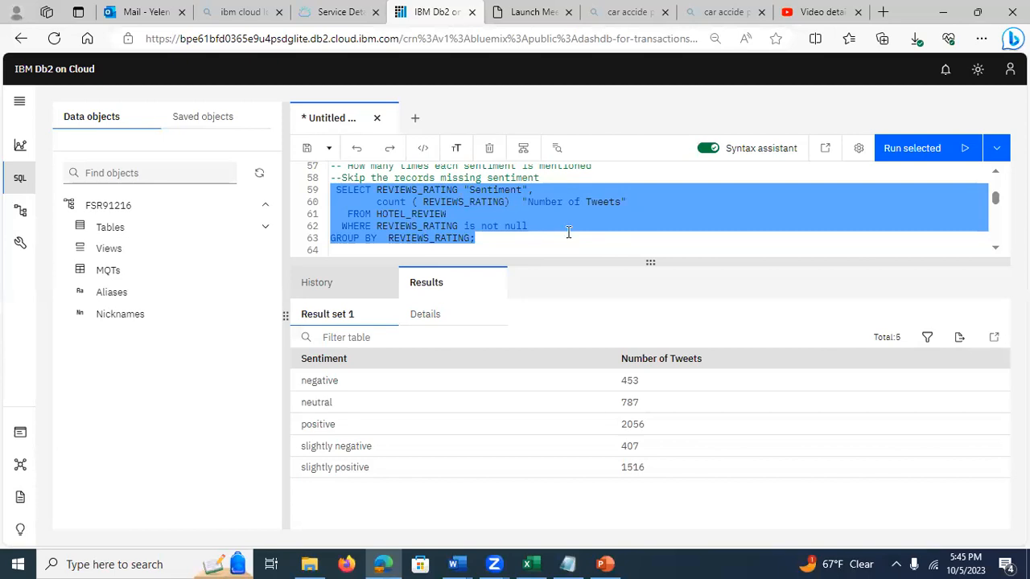
Step: Examine the query counting records with missing sentiment, focusing on nvl(REVIEWS_RATING, 'Unknown') in its SELECT, count and GROUP BY expressions
click(998, 248)
click(998, 247)
click(998, 248)
click(998, 248)
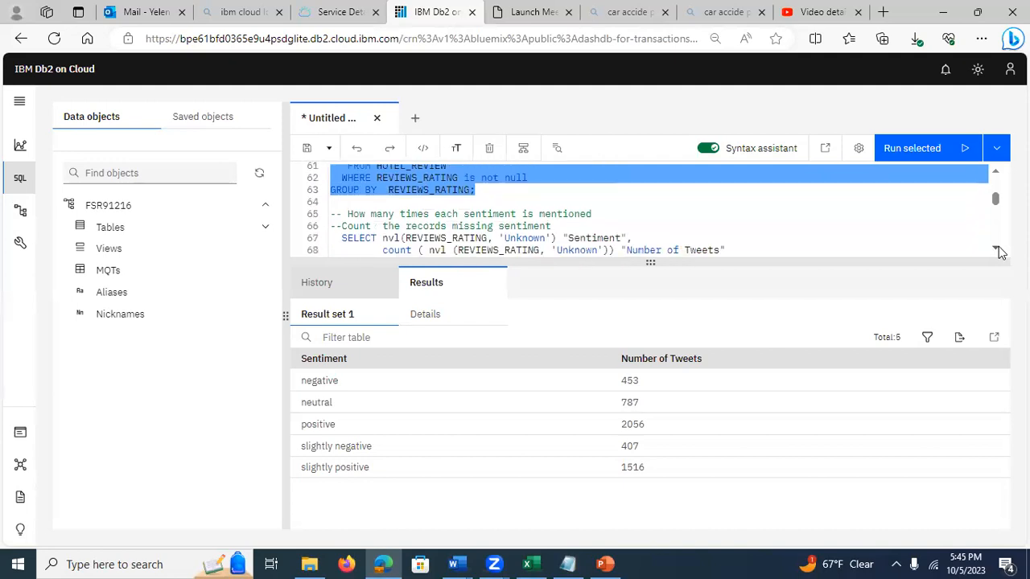
click(998, 248)
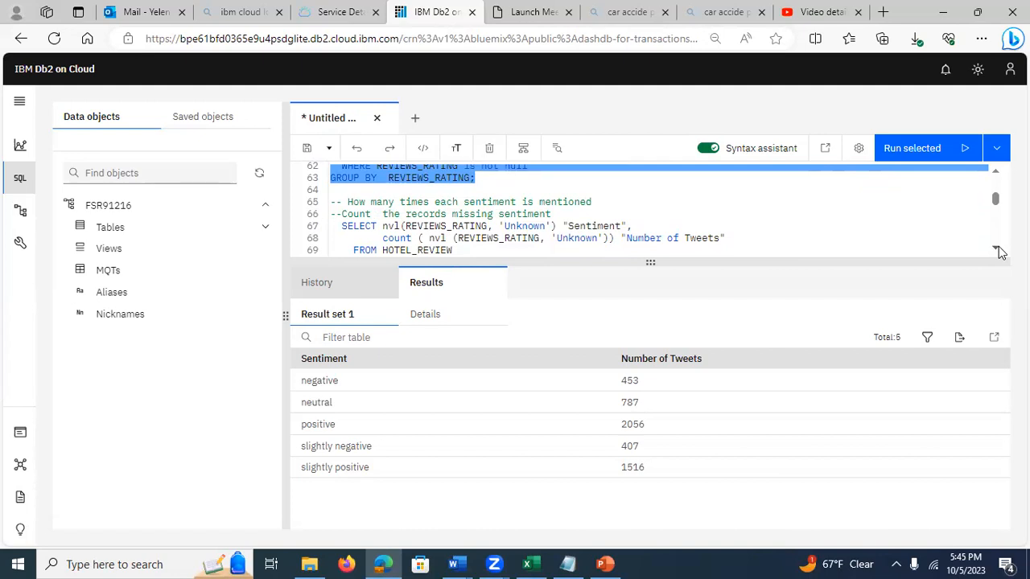
click(998, 249)
click(998, 249)
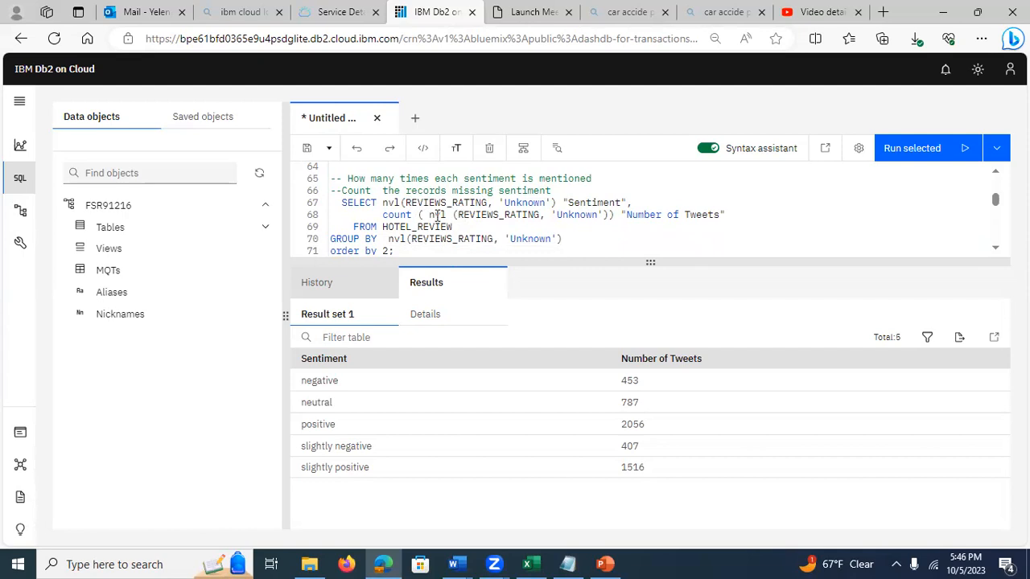
click(388, 202)
drag(389, 202, 437, 219)
click(437, 227)
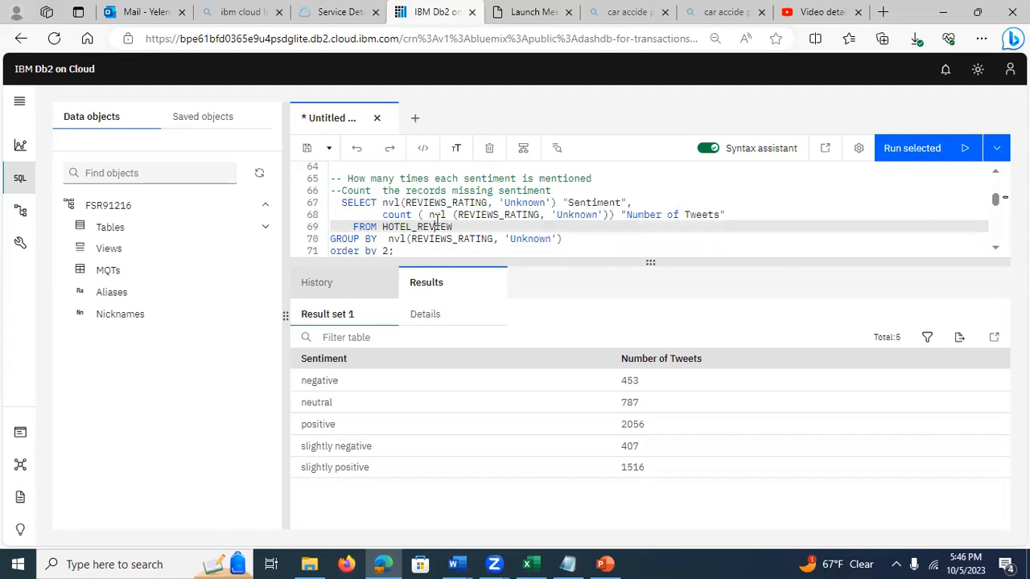
drag(426, 216, 609, 220)
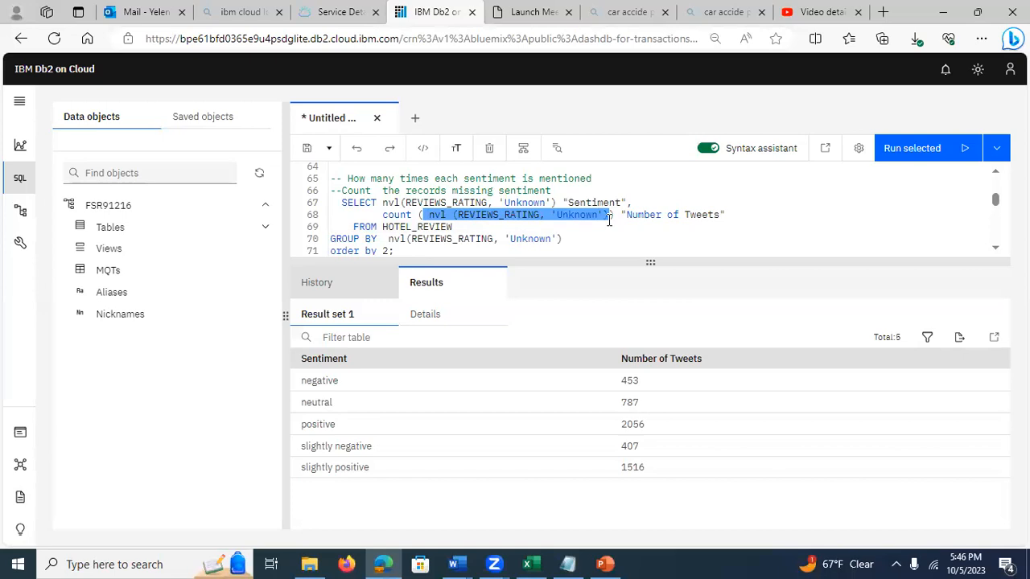
click(418, 248)
click(384, 237)
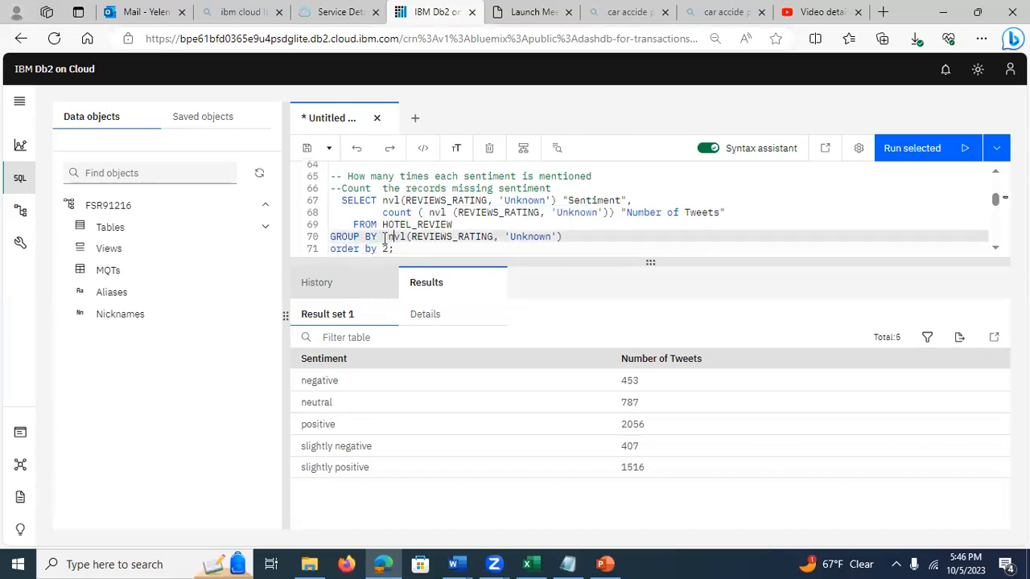
drag(384, 200, 558, 199)
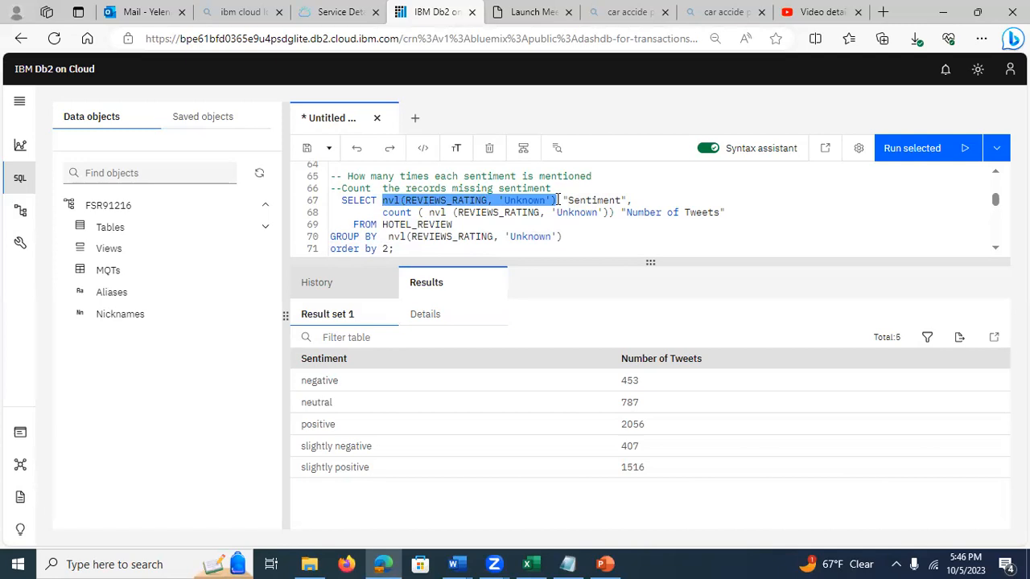
click(405, 248)
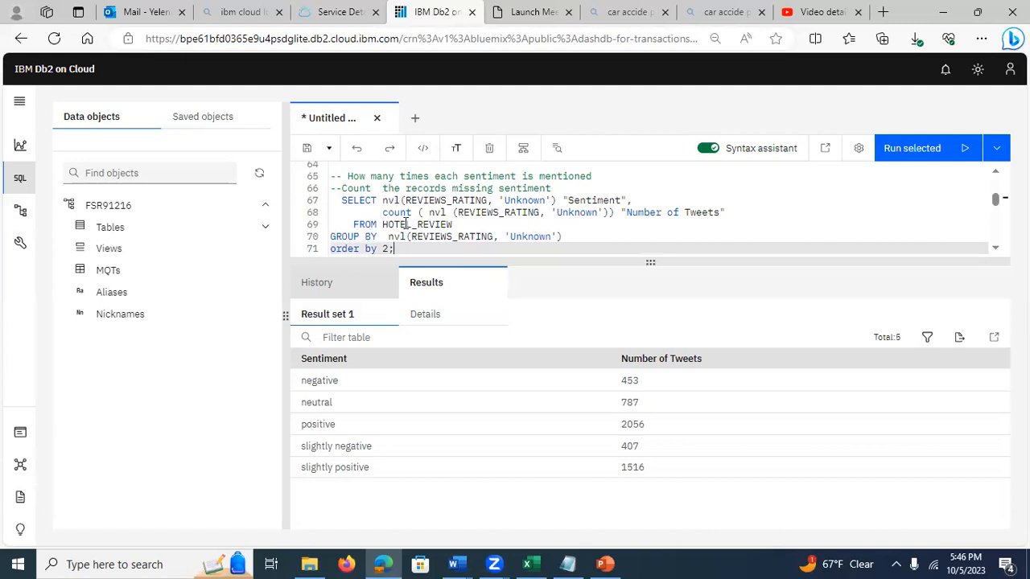
Step: Run the HOTEL_REVIEW query counting "Number of Tweets" per "Sentiment" with missing ratings replaced by 'Unknown', ordered by column 2
click(339, 201)
drag(339, 200, 417, 247)
click(403, 251)
click(395, 213)
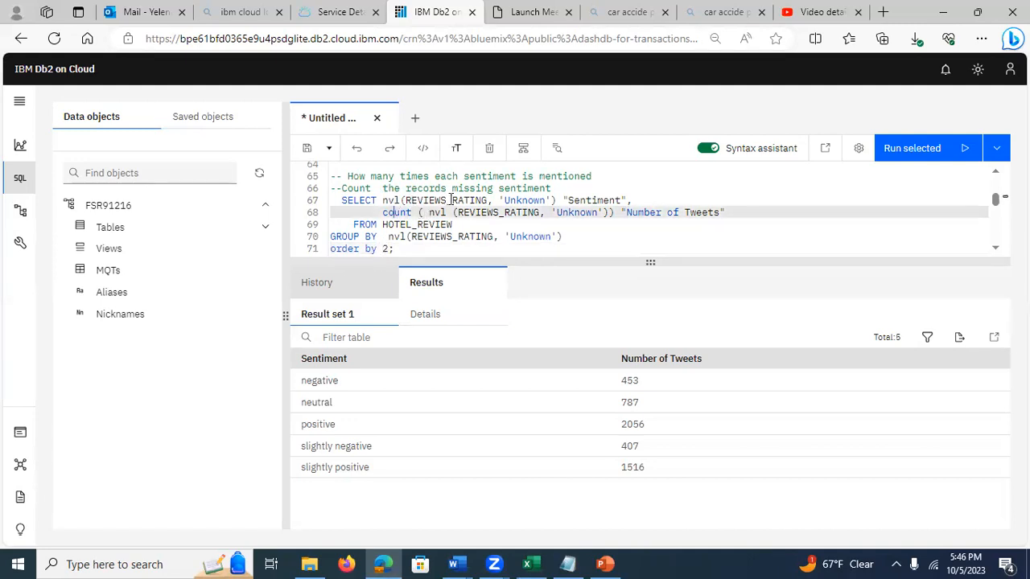
drag(342, 200, 407, 249)
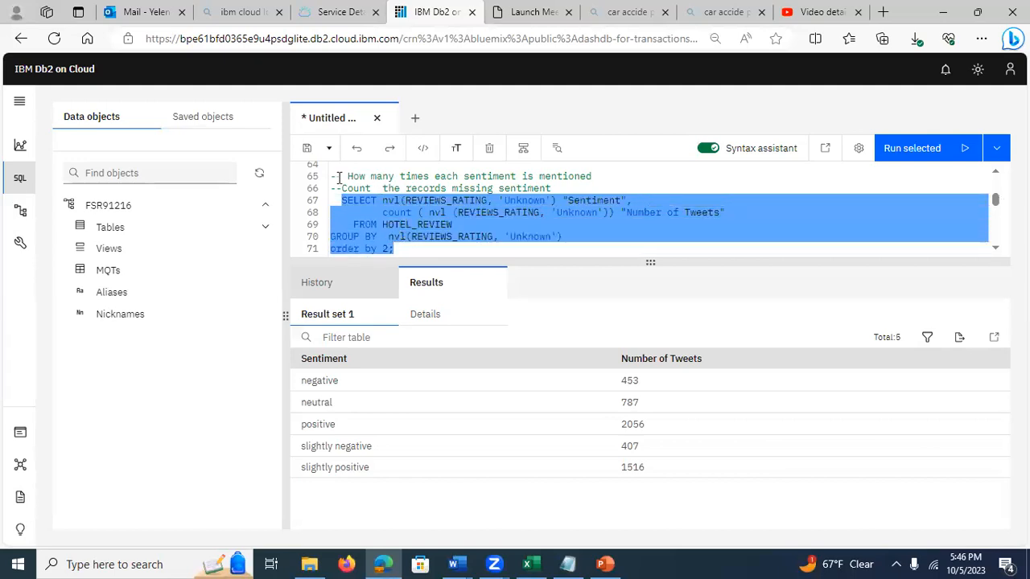
click(917, 150)
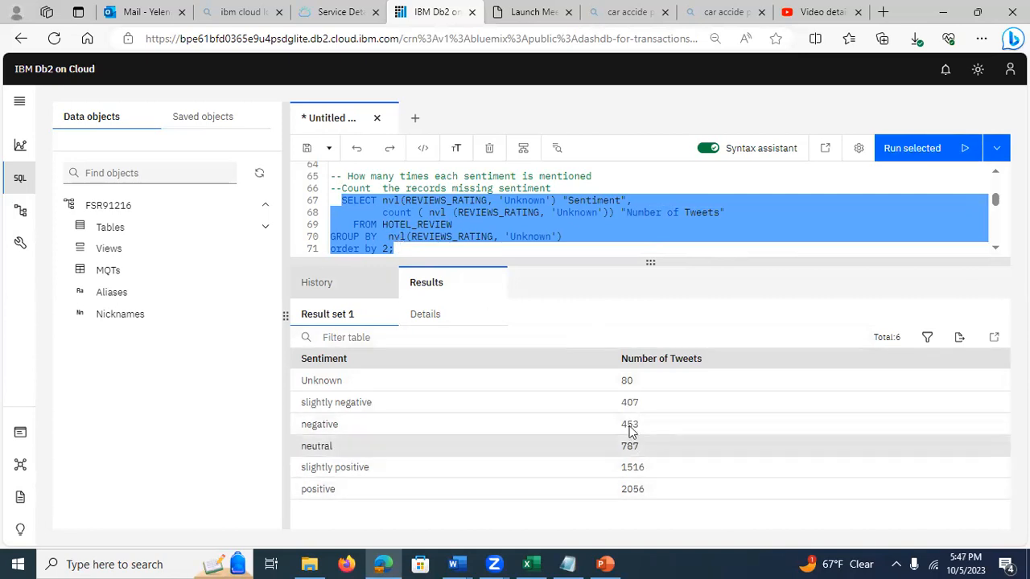
Step: Look through the rest of the script, from the one-row-per-hotel mention notes down to the query on null review ratings
click(573, 251)
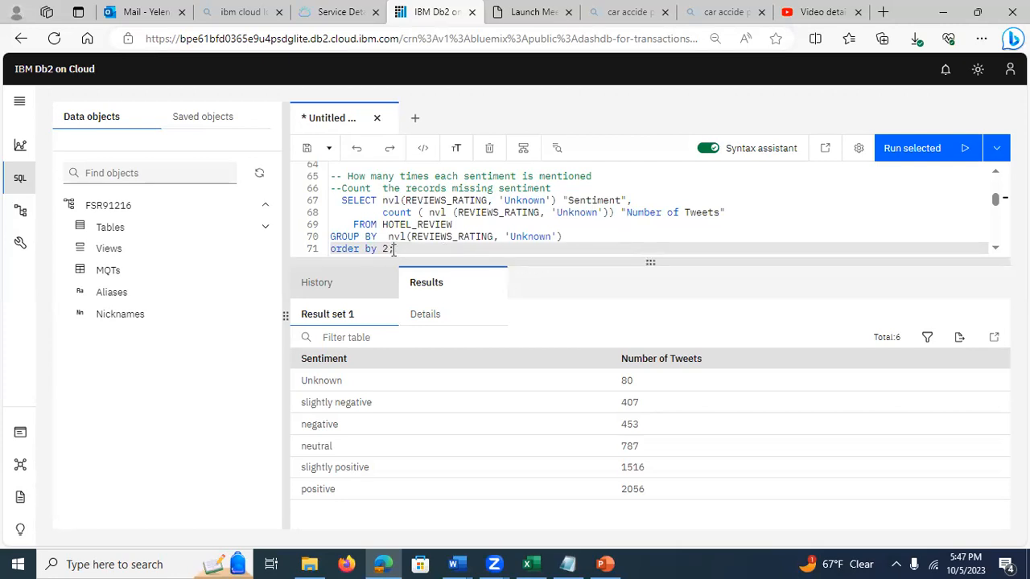
click(996, 251)
click(996, 251)
click(996, 251)
click(996, 251)
click(997, 252)
click(996, 251)
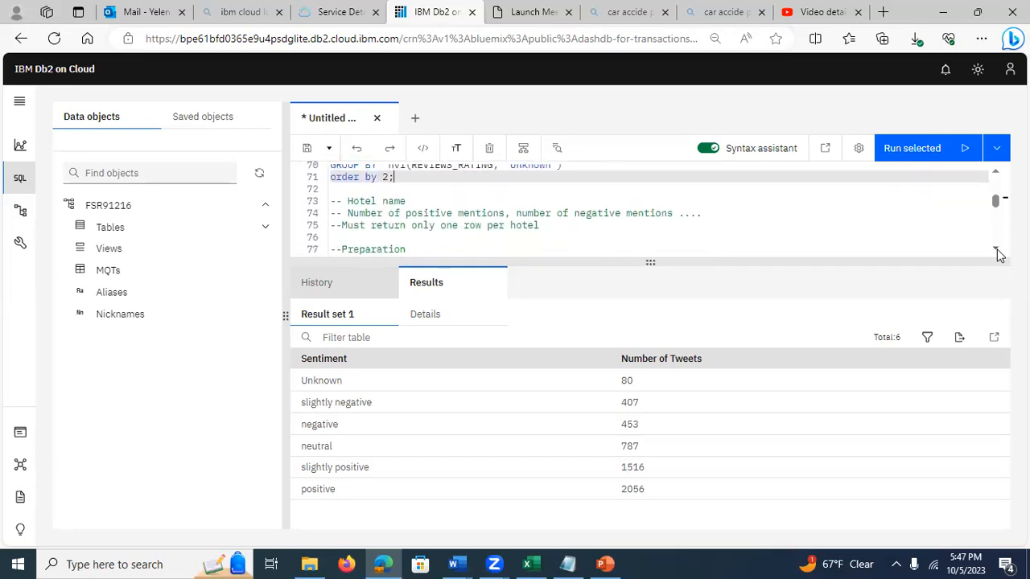
click(996, 251)
click(996, 251)
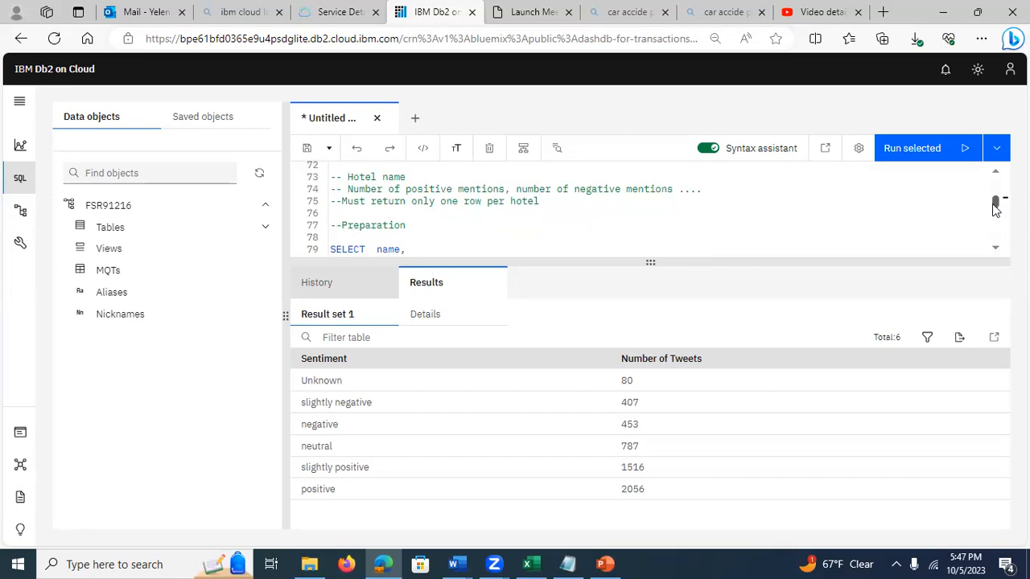
drag(997, 208, 996, 224)
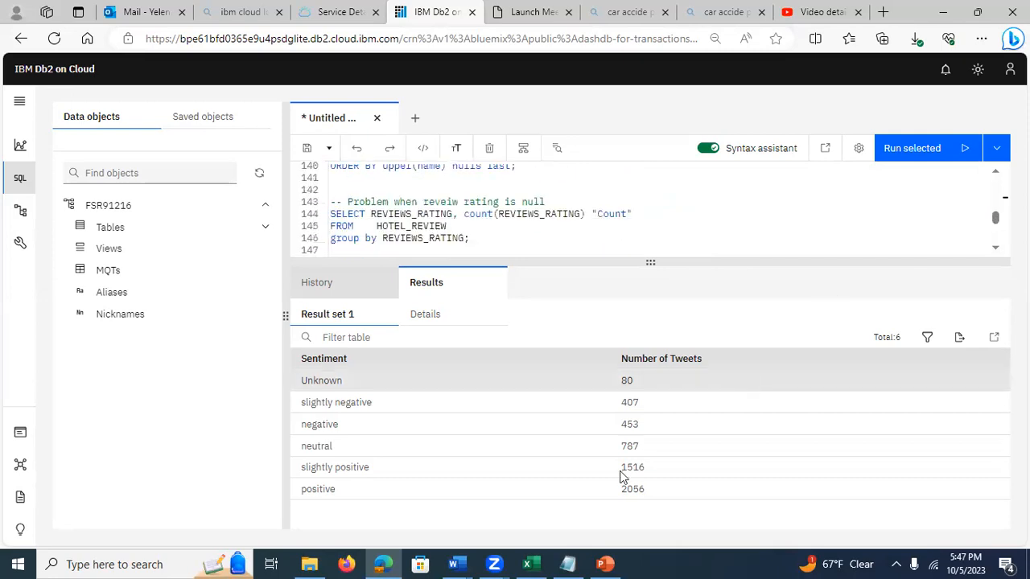
Step: Switch to the DATA 650 presentation in PowerPoint and view slide 20 on GROUP BY with two grouping columns, province and REVIEWS_RATING
click(605, 564)
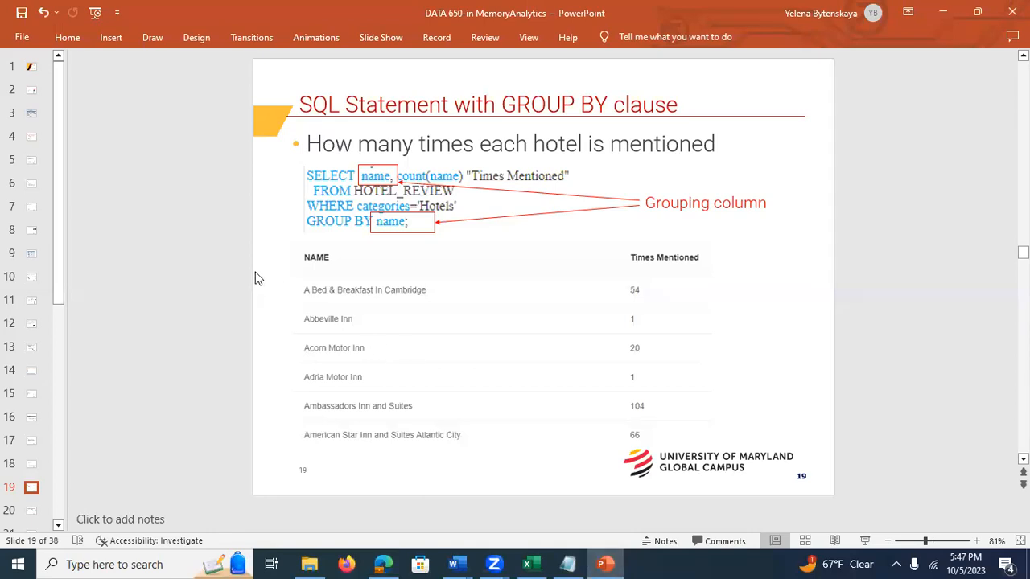
click(31, 512)
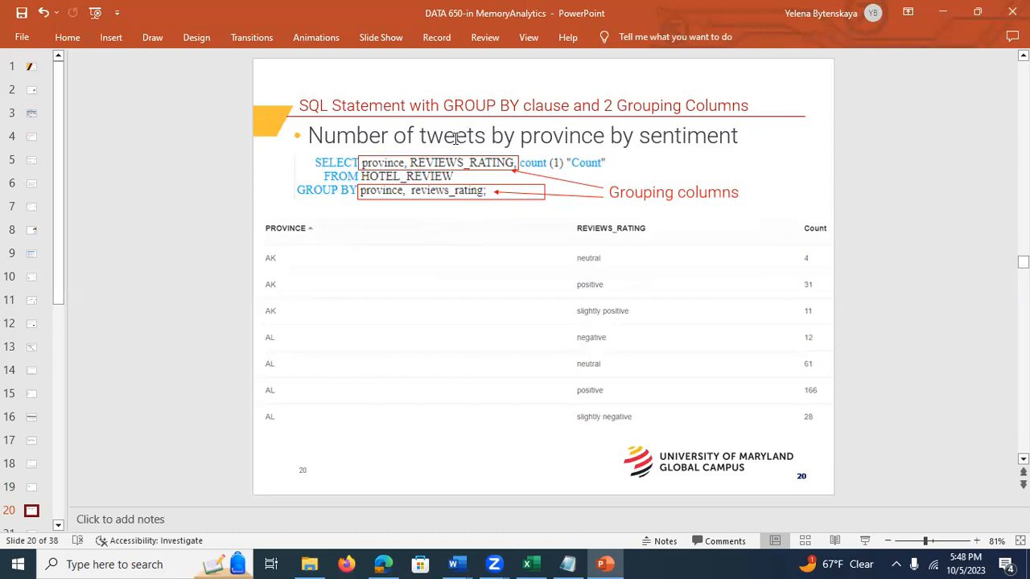
click(407, 167)
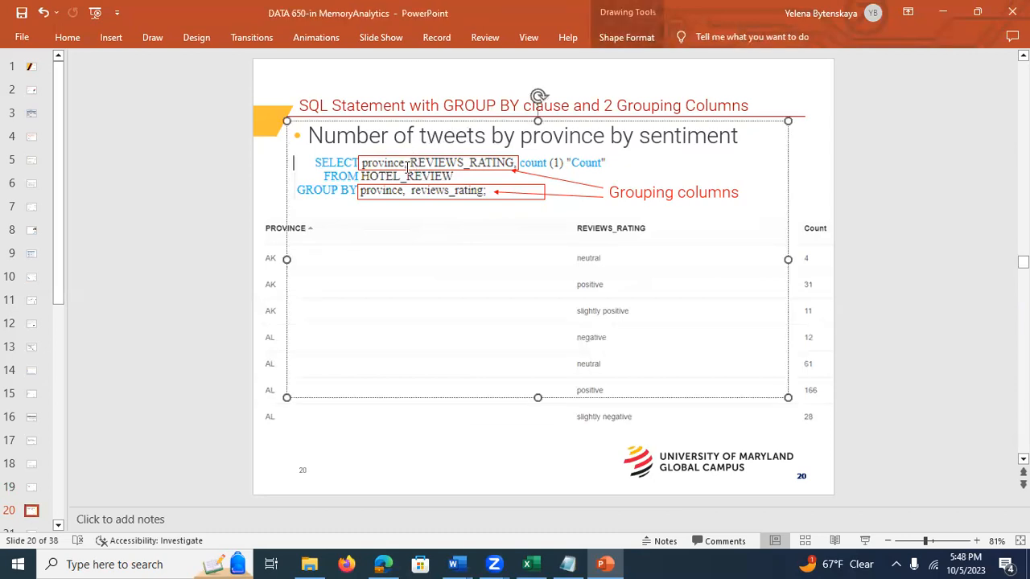
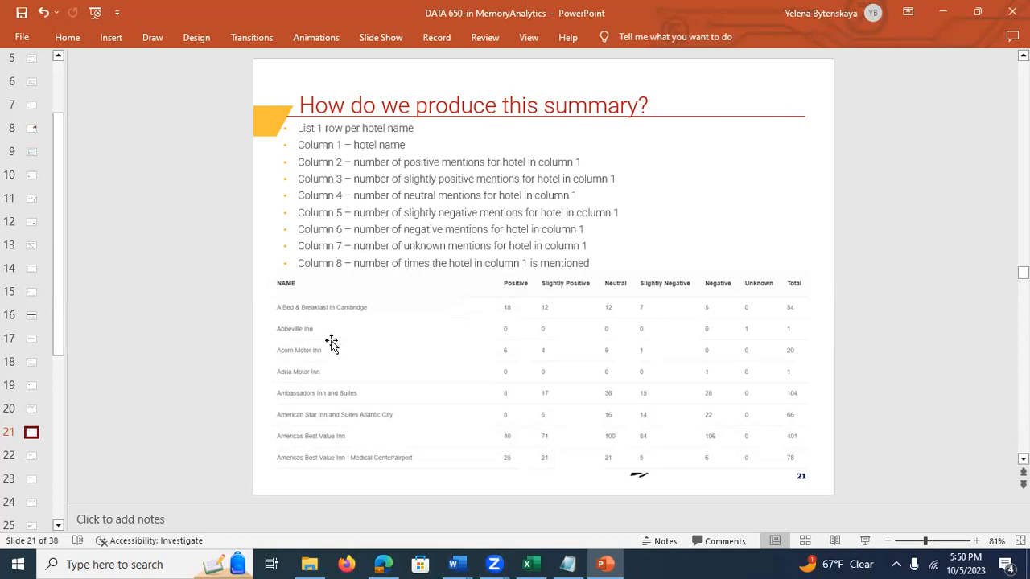
Step: View slide 22 on CASE statements in the select clause, return to slide 21's summary layout, and switch to IBM Db2 on Cloud
click(32, 457)
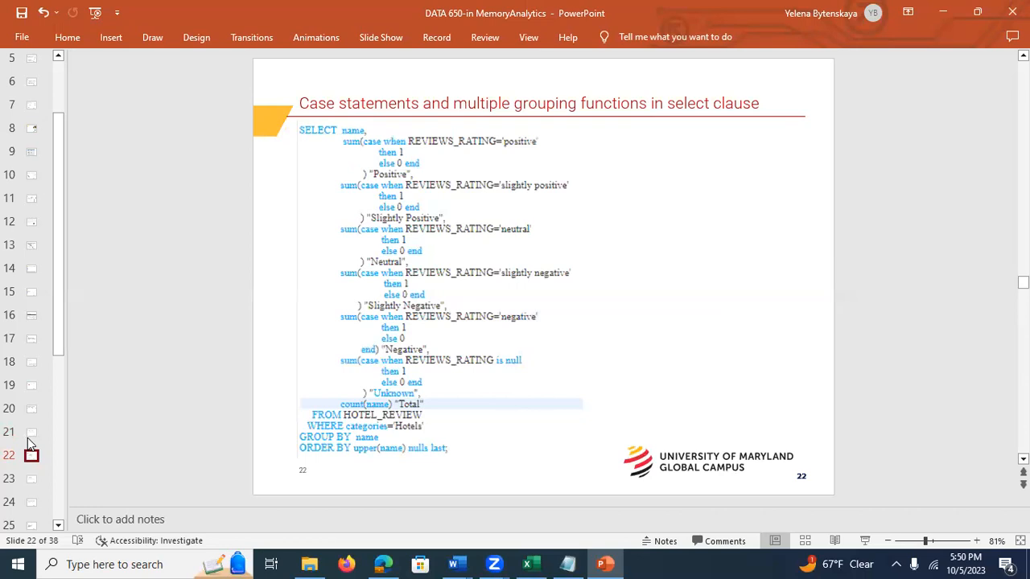
click(29, 434)
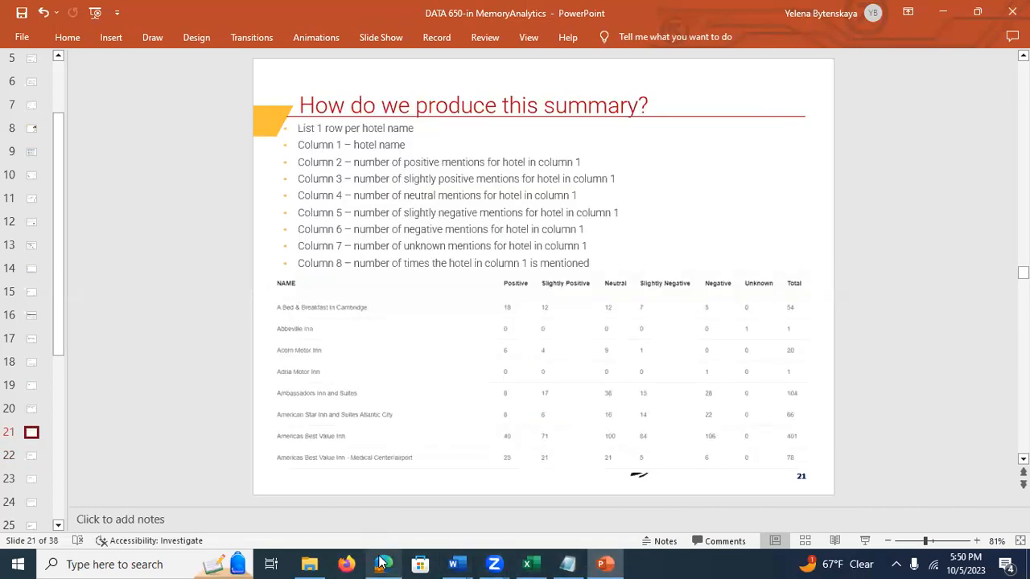
mouse_move(381, 563)
click(383, 494)
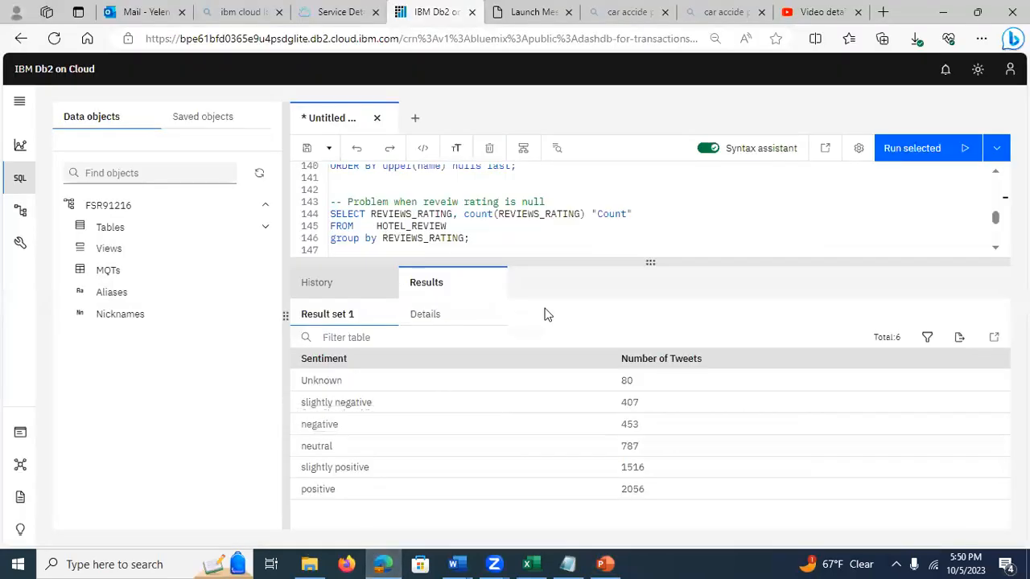
Step: Run the Preparation query listing name, REVIEWS_RATING and one CASE column per sentiment for category 'Hotels', and open its result set
drag(644, 263, 655, 337)
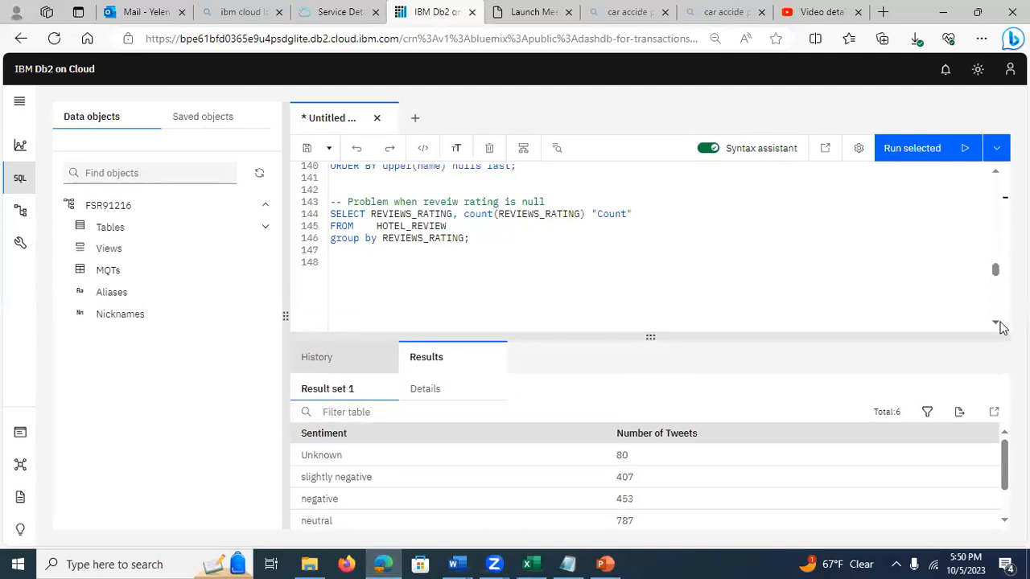
drag(995, 270, 990, 234)
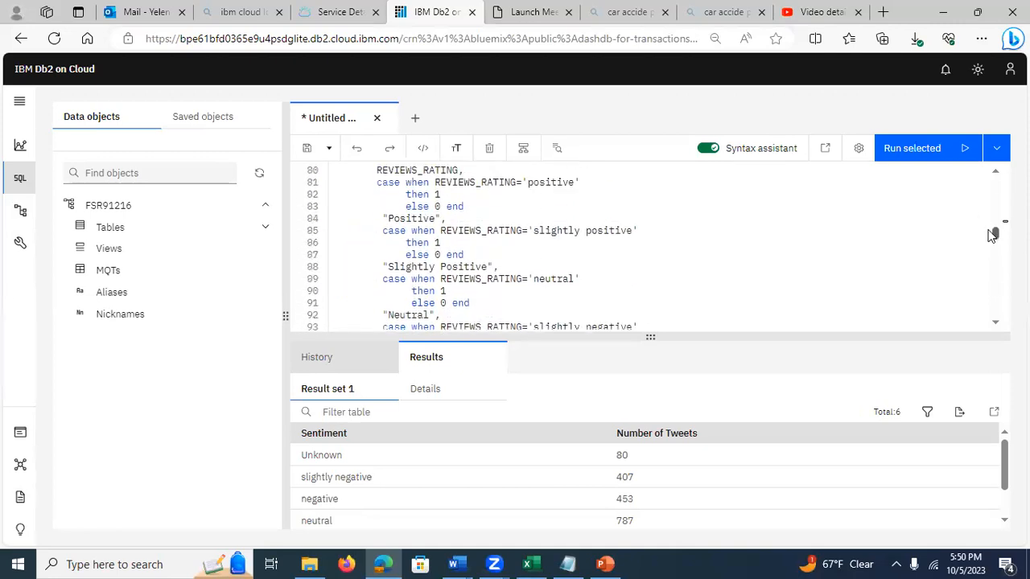
scroll(990, 233, down, 1)
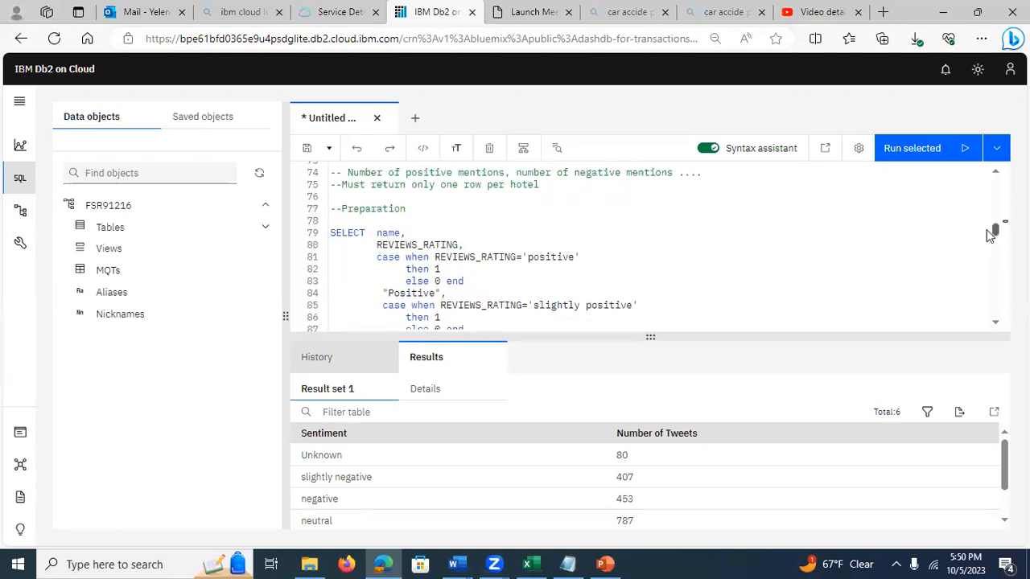
scroll(990, 235, down, 1)
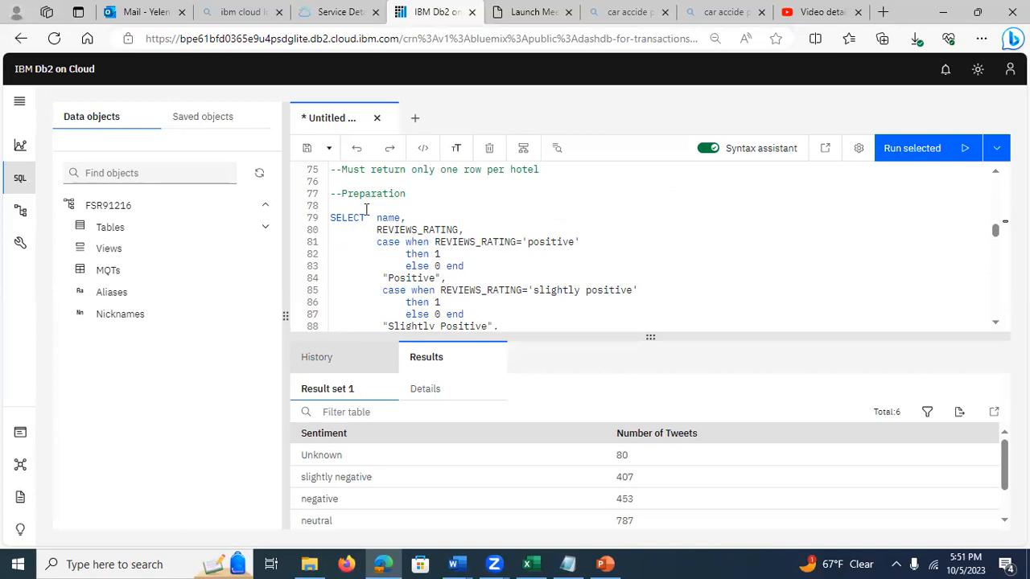
triple_click(331, 217)
drag(371, 268, 541, 234)
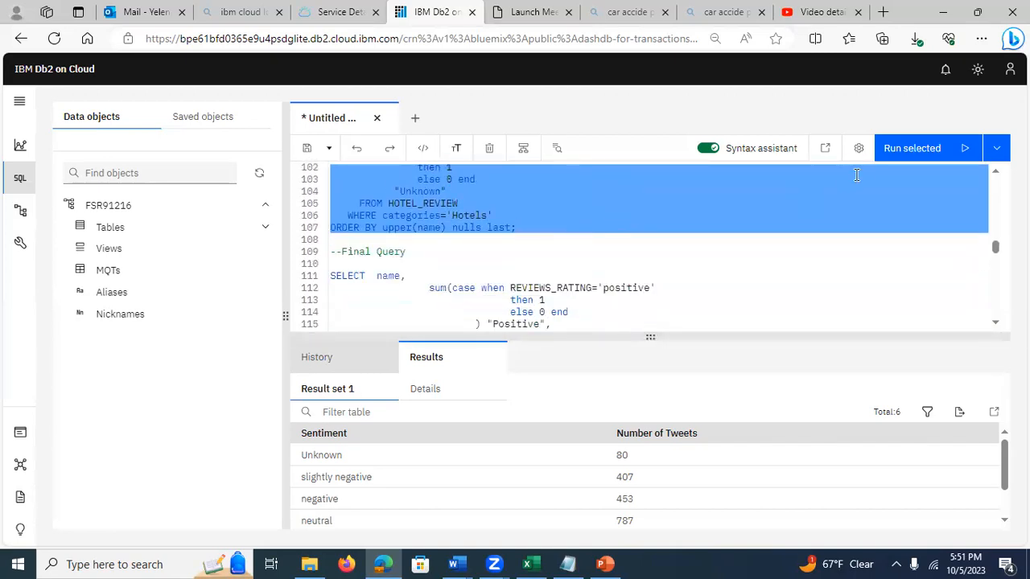
click(905, 150)
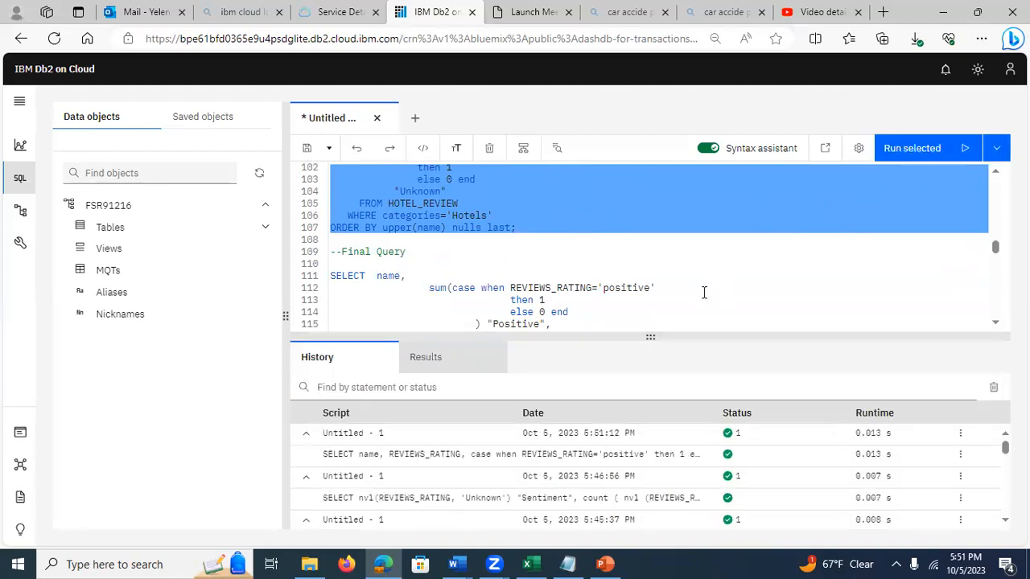
click(381, 454)
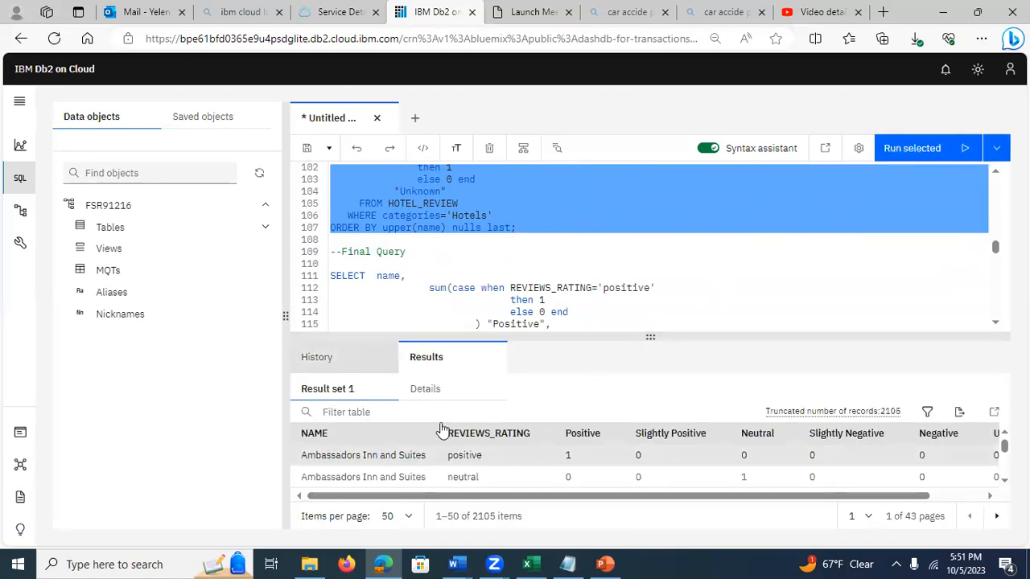
Step: Examine the Preparation query's CASE expressions against its result rows, comparing each REVIEWS_RATING with the 1 and 0 sentiment columns
drag(627, 334, 629, 294)
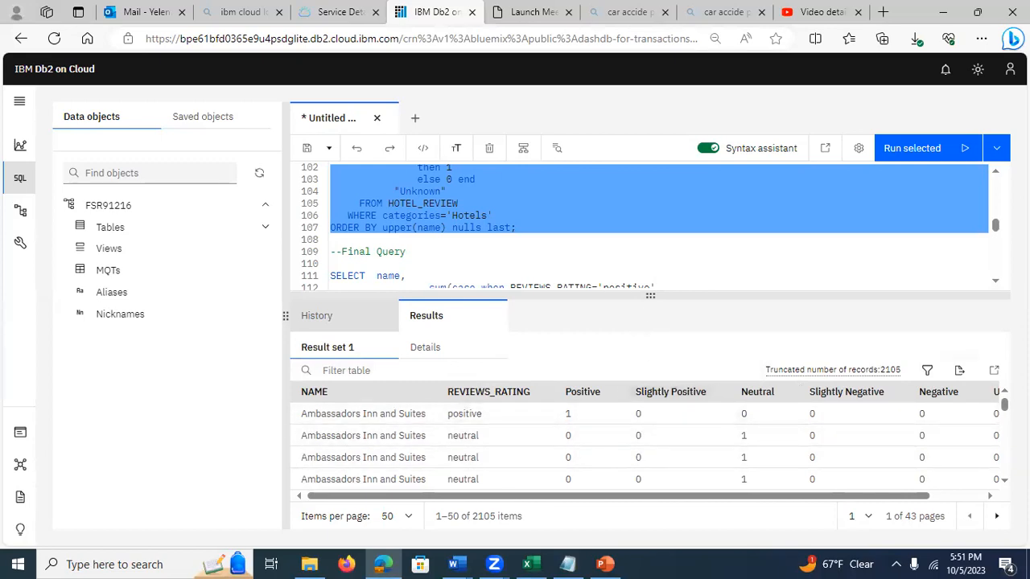
scroll(998, 175, up, 2)
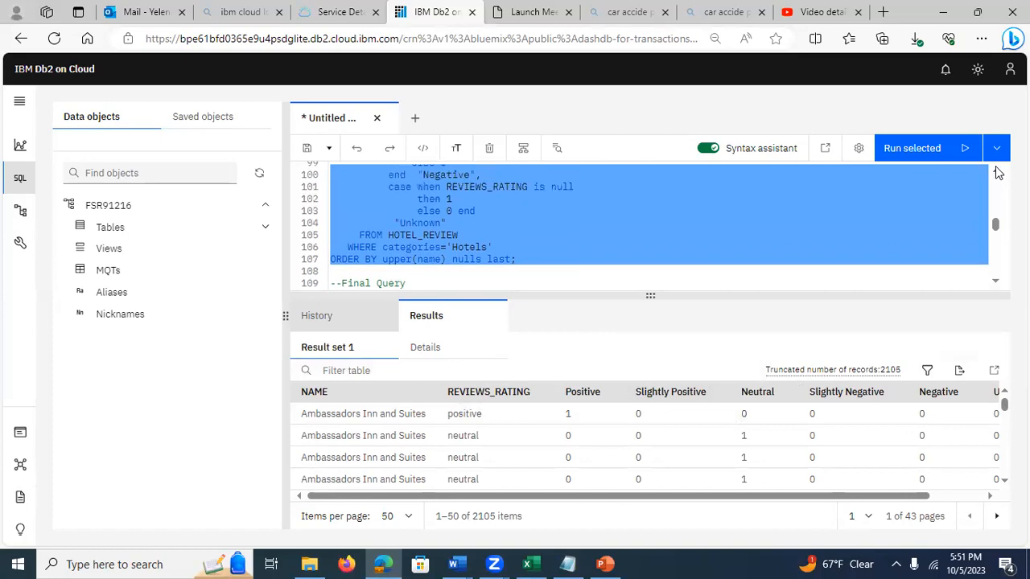
scroll(998, 174, up, 5)
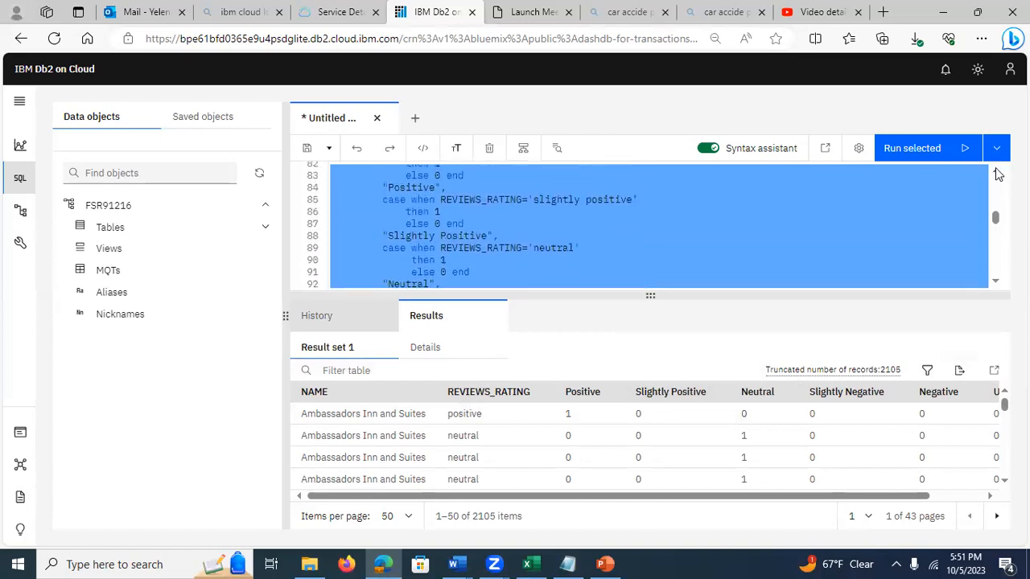
scroll(997, 175, up, 2)
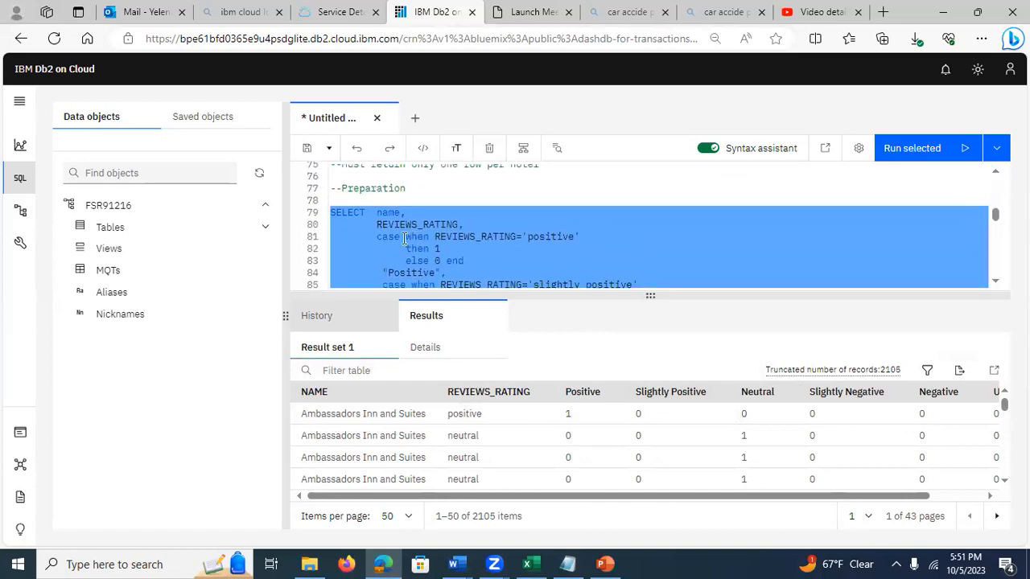
click(405, 237)
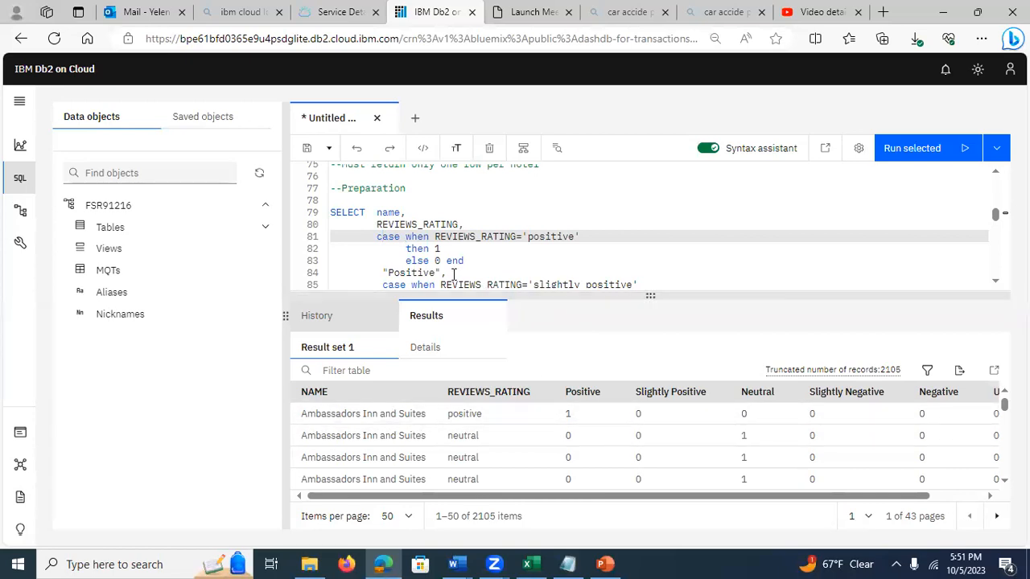
click(996, 282)
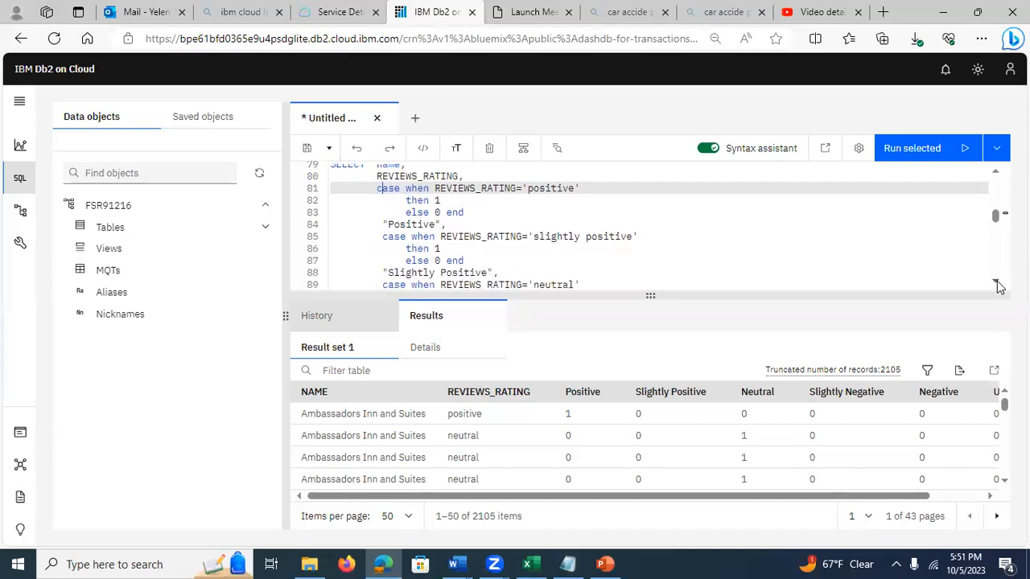
click(997, 285)
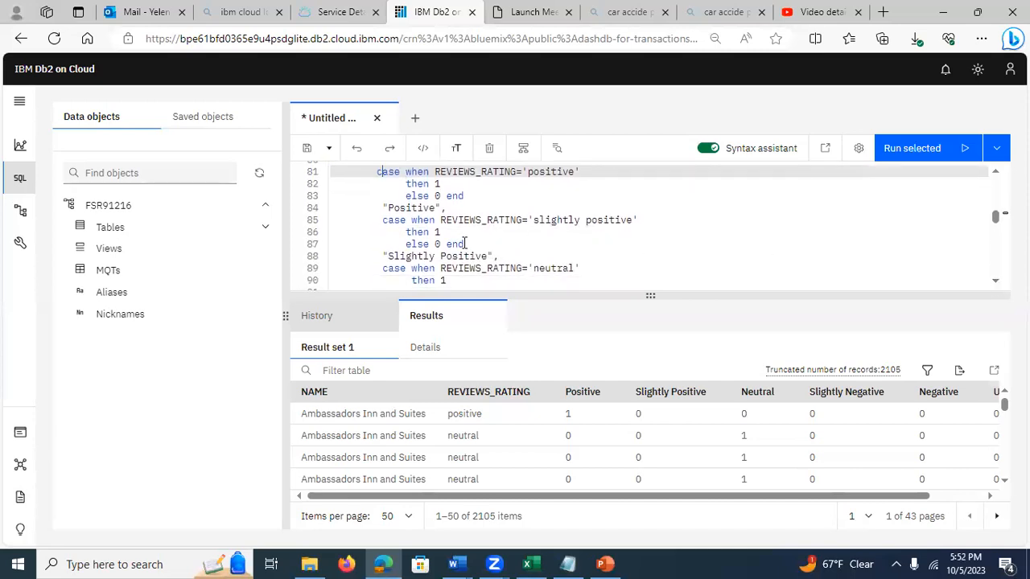
drag(1004, 405, 1004, 465)
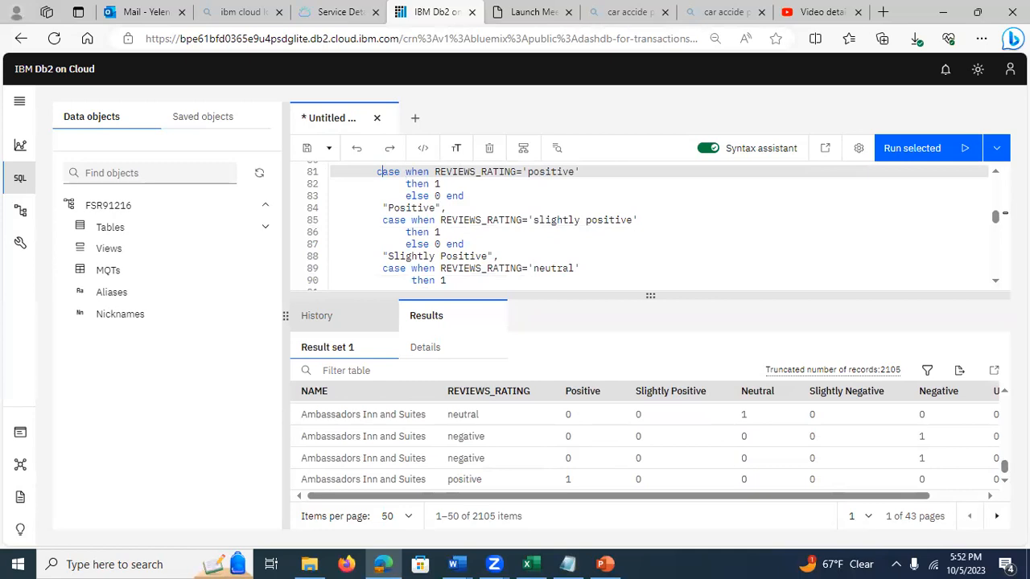
drag(1004, 467, 1004, 405)
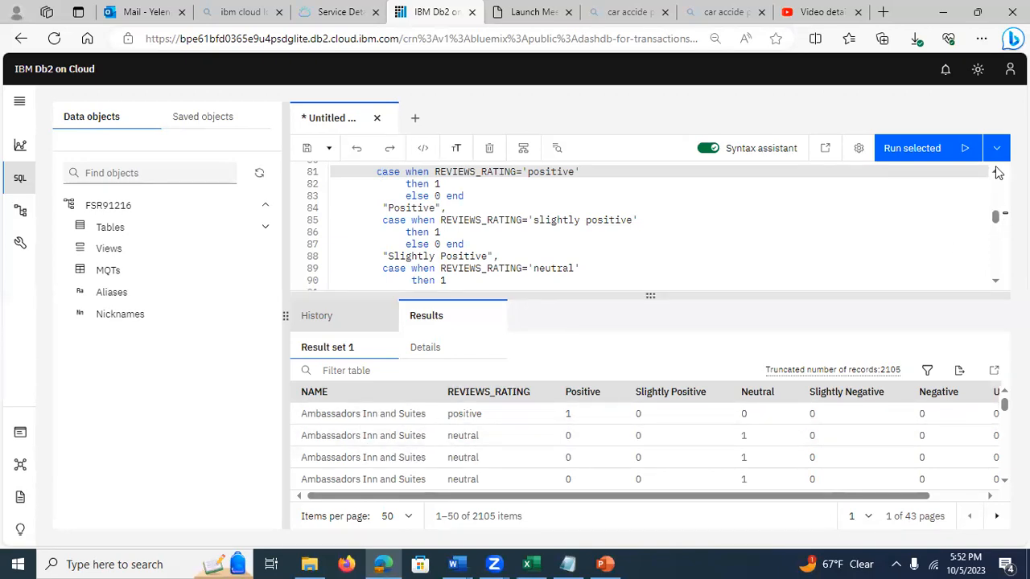
Step: Read from the start of the Preparation query down to the Final Query, focusing on the sum(case when ...) expressions around the sentiment flags
scroll(997, 173, up, 2)
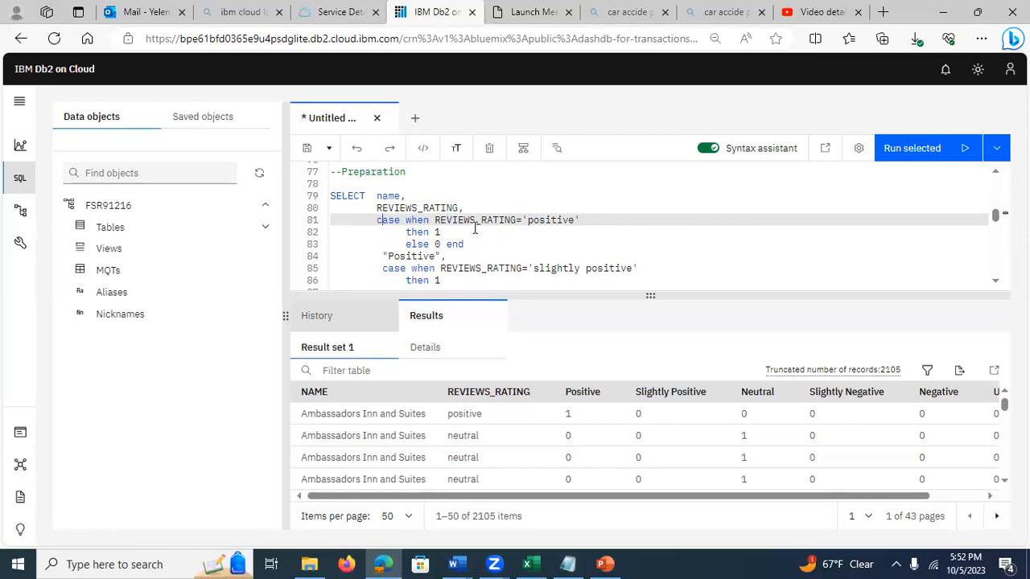
click(995, 283)
click(996, 284)
click(996, 283)
click(995, 283)
click(995, 284)
click(995, 283)
click(996, 283)
click(996, 283)
click(996, 283)
click(996, 284)
click(995, 284)
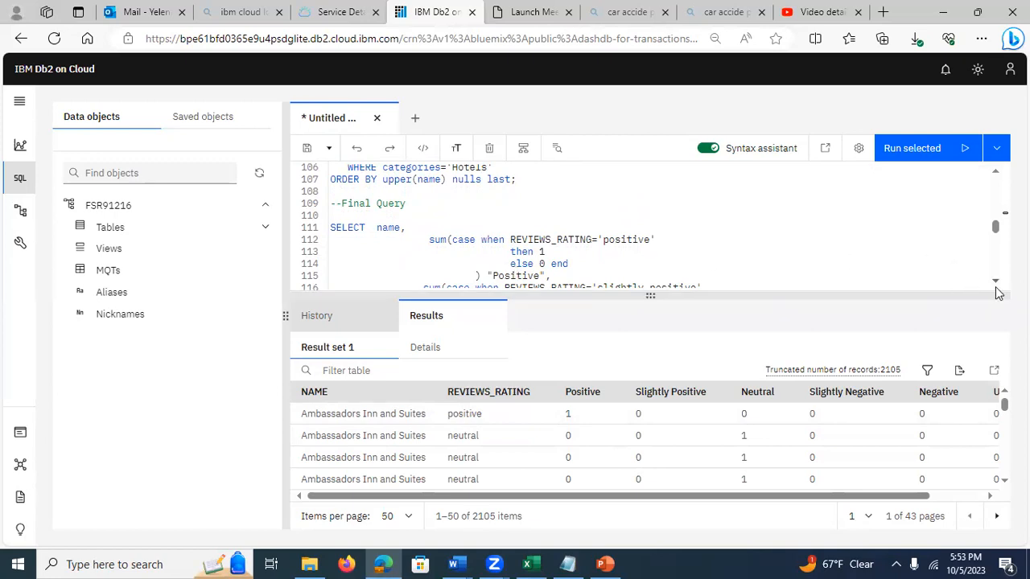
scroll(805, 258, down, 1)
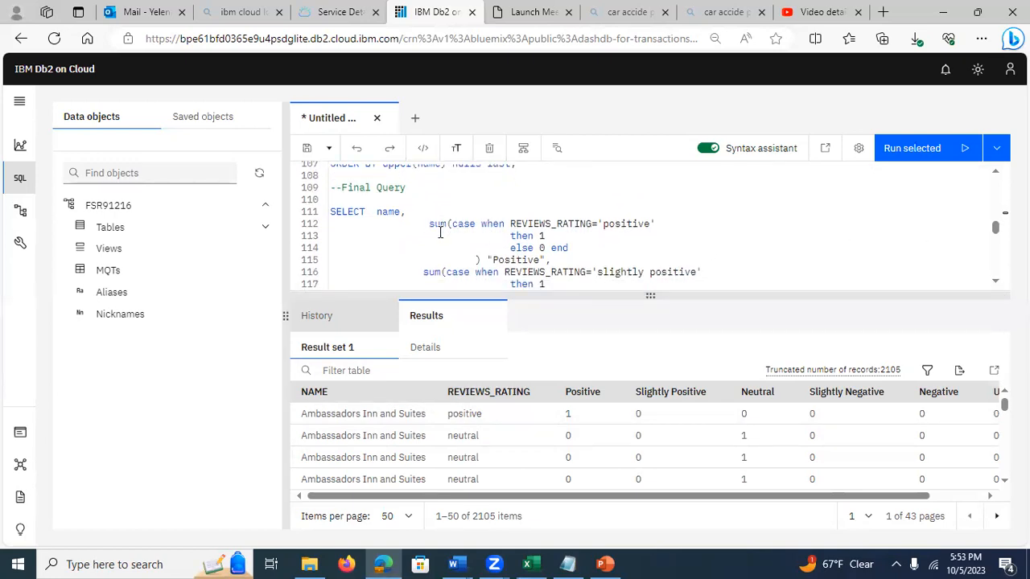
click(997, 284)
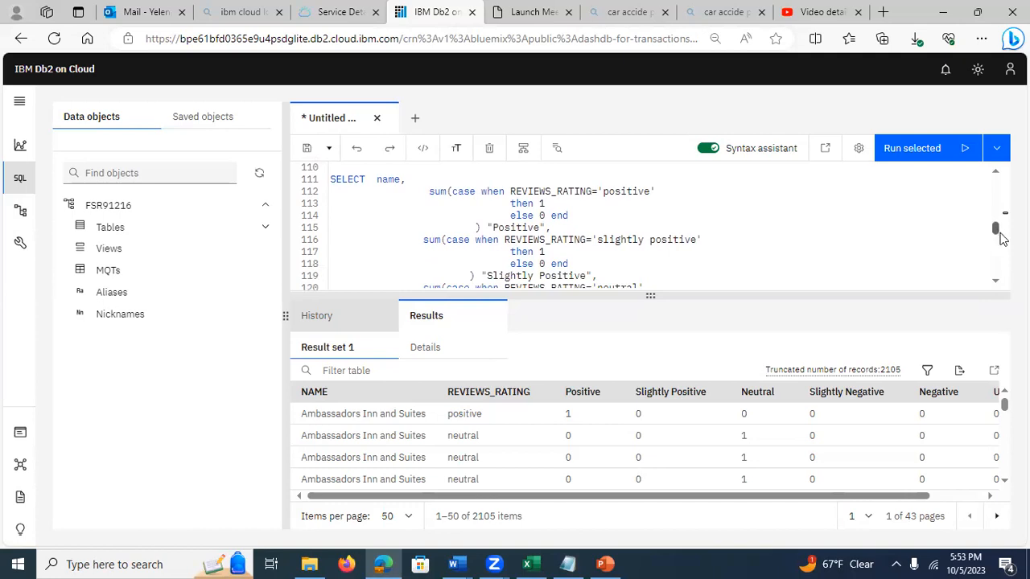
Step: Run the Final Query summing each sentiment and counting "Total" per hotel name for category 'Hotels', and open its result set
drag(331, 179, 534, 246)
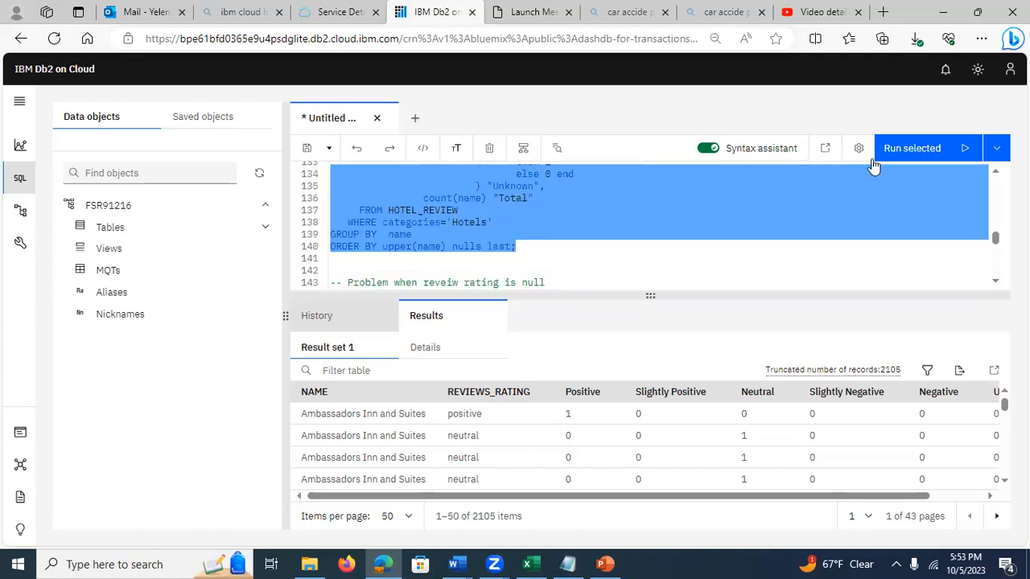
click(905, 151)
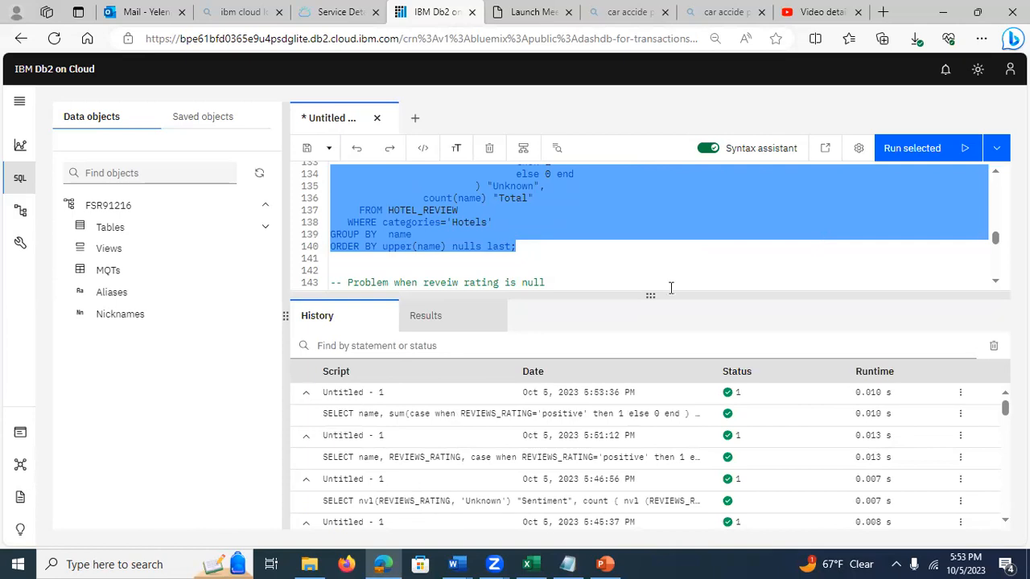
click(357, 417)
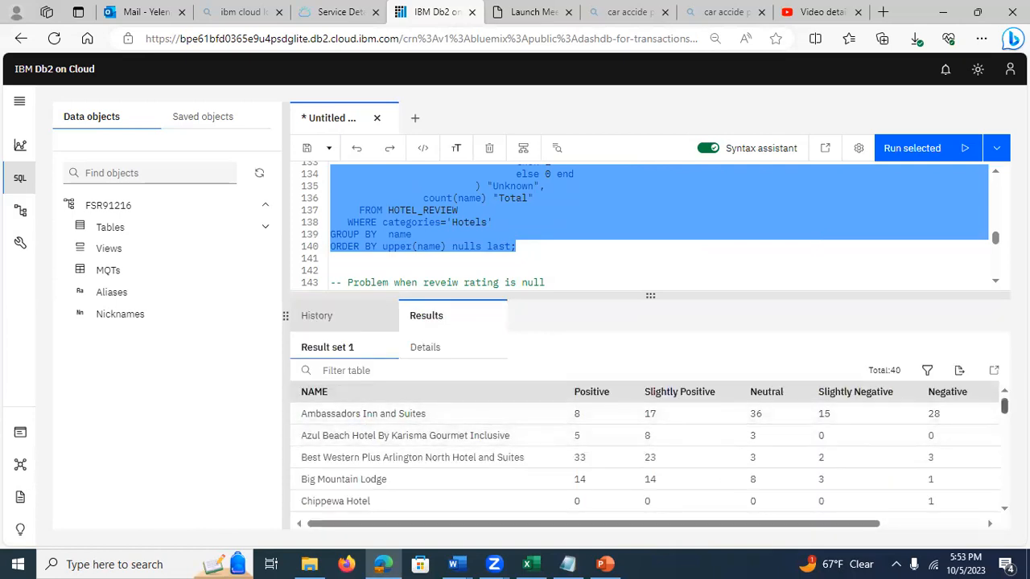
Step: Examine the per-hotel sentiment results through the Unknown and Total columns, alongside the Final Query's GROUP BY, null-rating sum and count(name) expressions
scroll(644, 458, down, 10)
scroll(644, 458, down, 5)
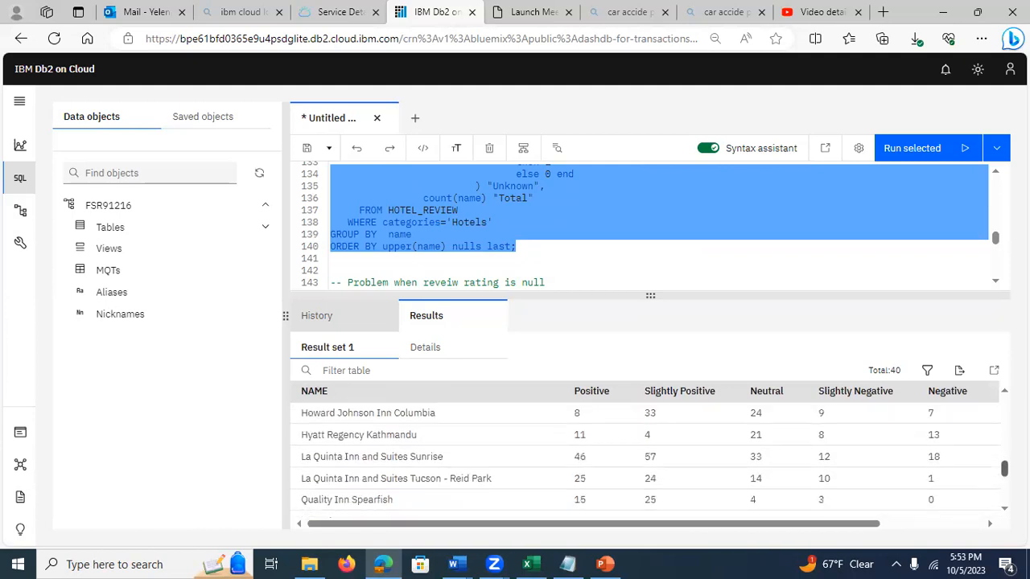
drag(852, 525, 957, 528)
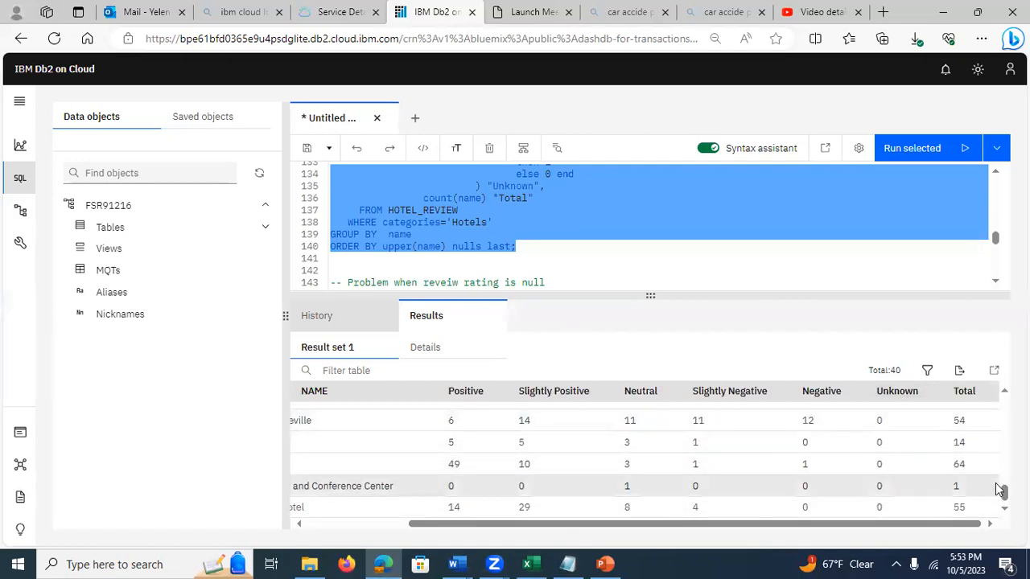
drag(1004, 480, 991, 393)
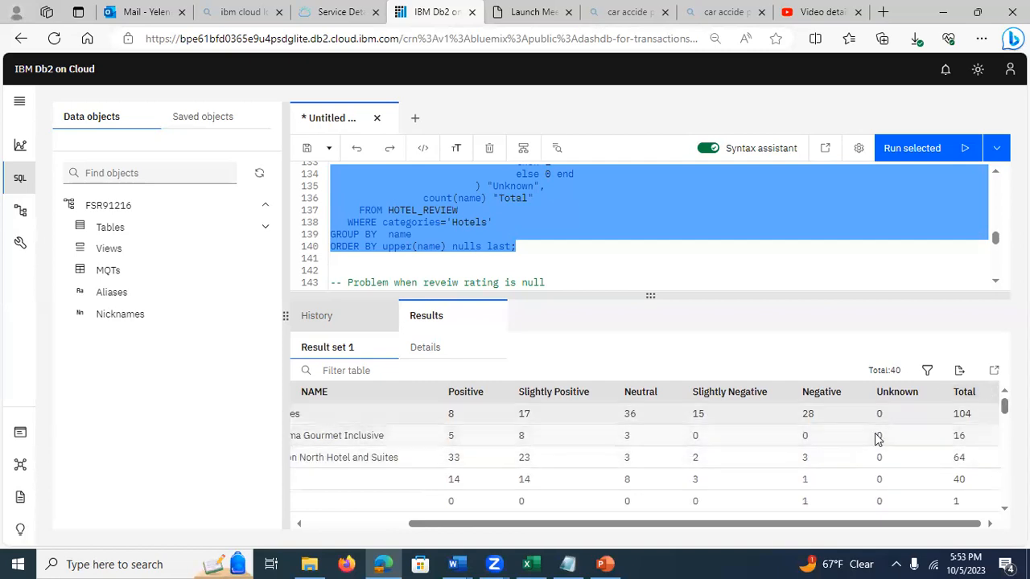
click(689, 235)
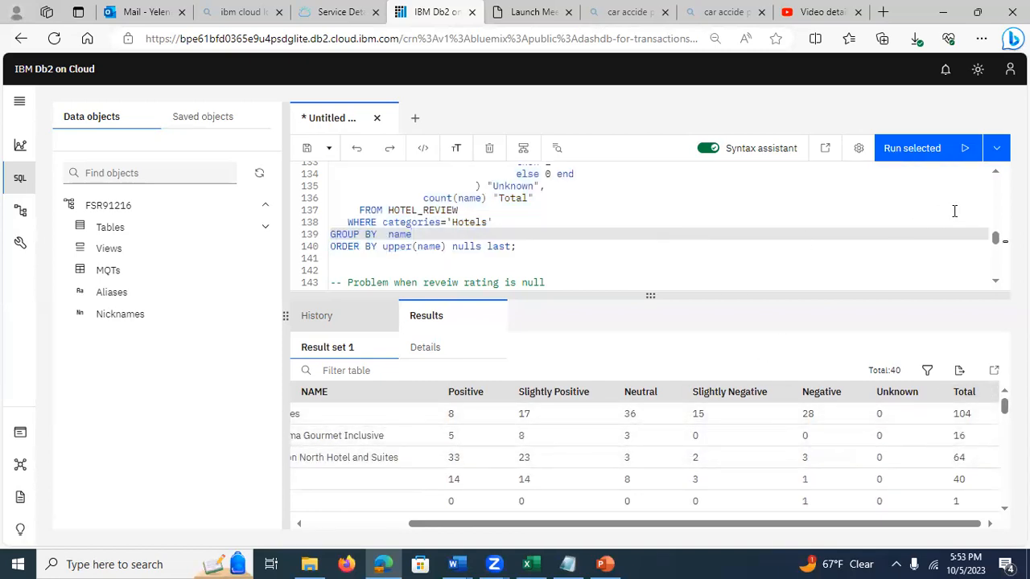
click(997, 176)
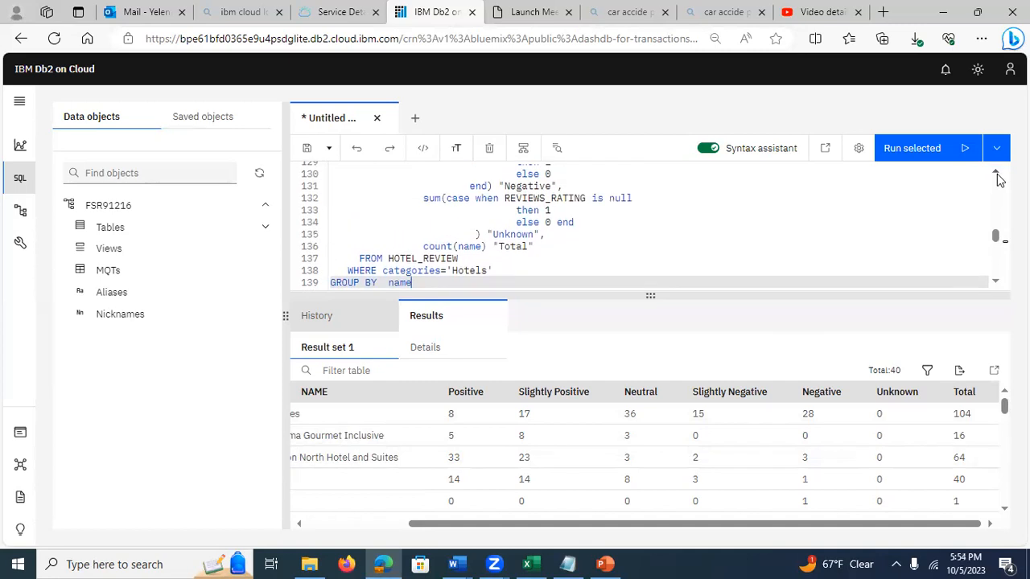
click(998, 176)
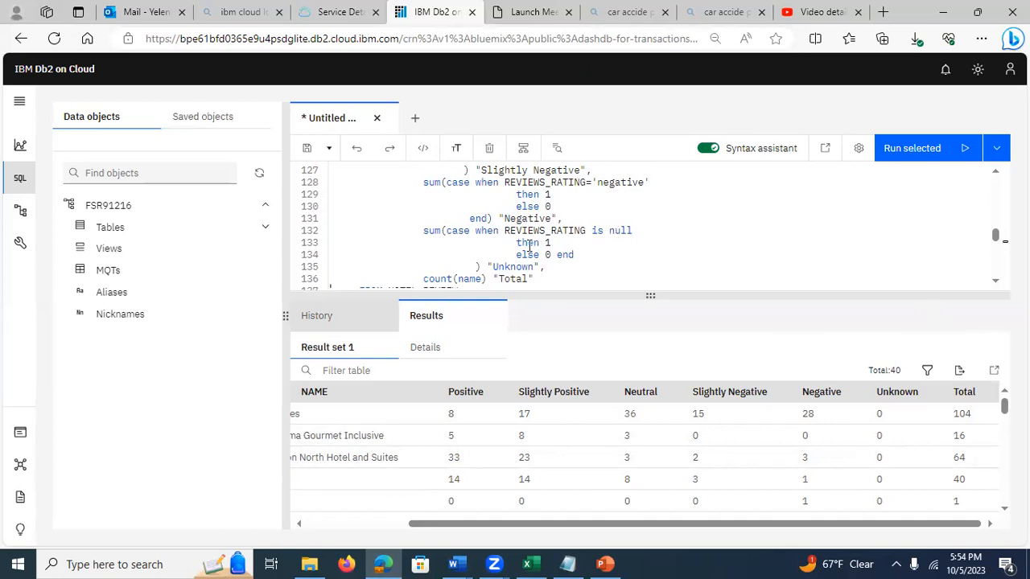
scroll(644, 459, down, 10)
scroll(644, 458, down, 5)
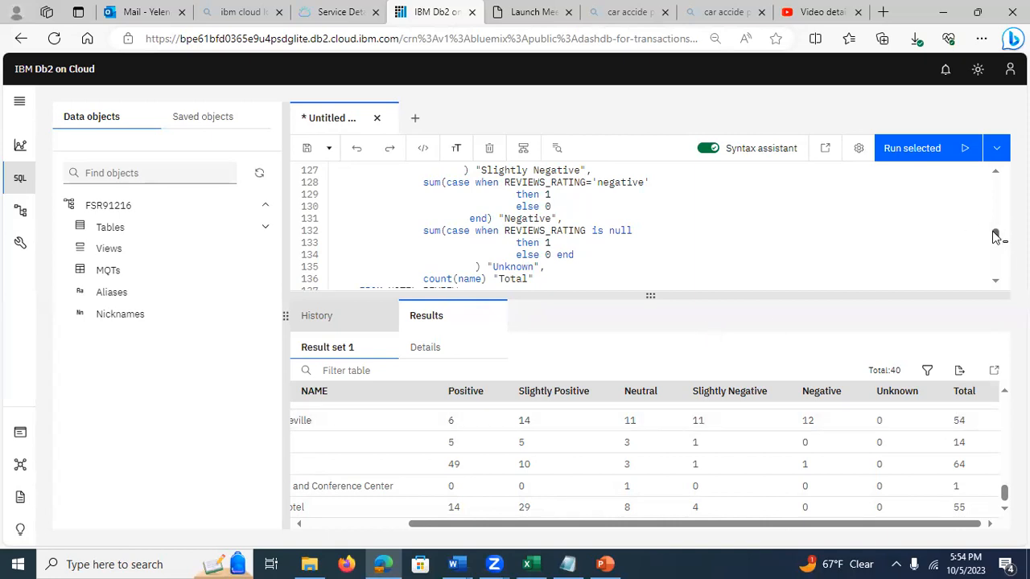
Step: Run the query under the null review rating comment, counting REVIEWS_RATING as "Count" grouped by REVIEWS_RATING, and open its result set
drag(996, 234, 998, 239)
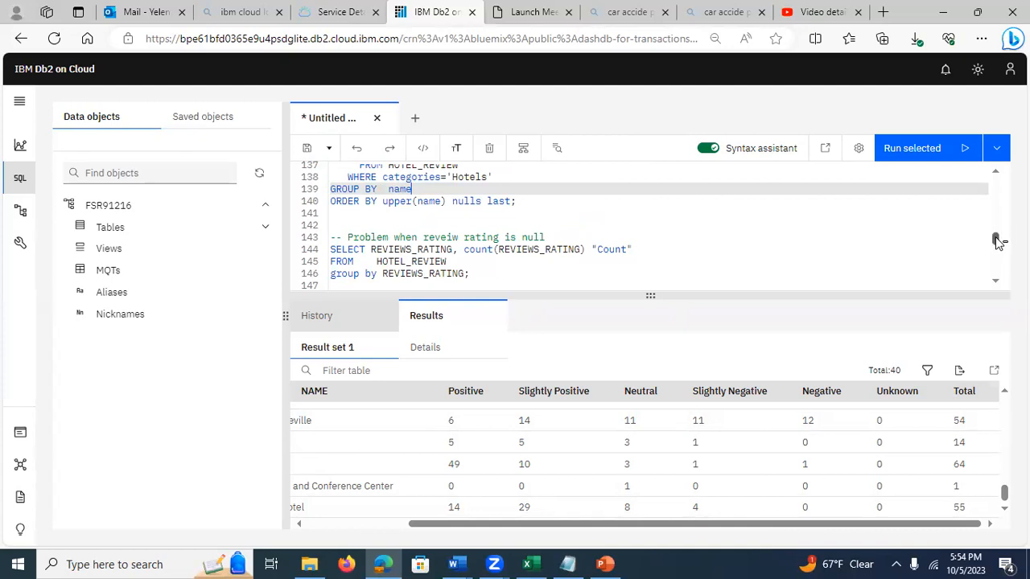
scroll(998, 241, down, 2)
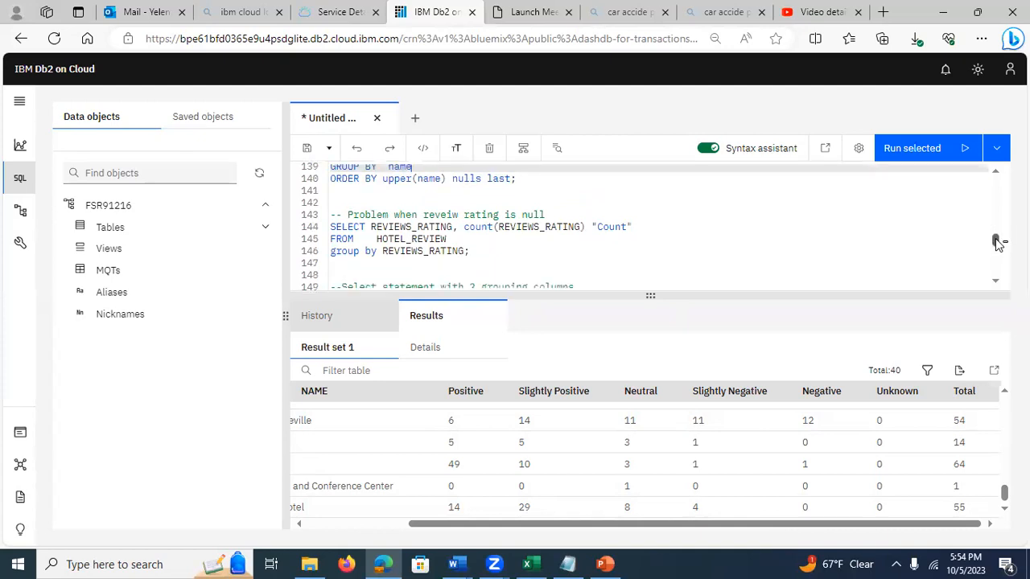
scroll(998, 241, down, 2)
scroll(998, 242, up, 3)
click(363, 251)
click(504, 227)
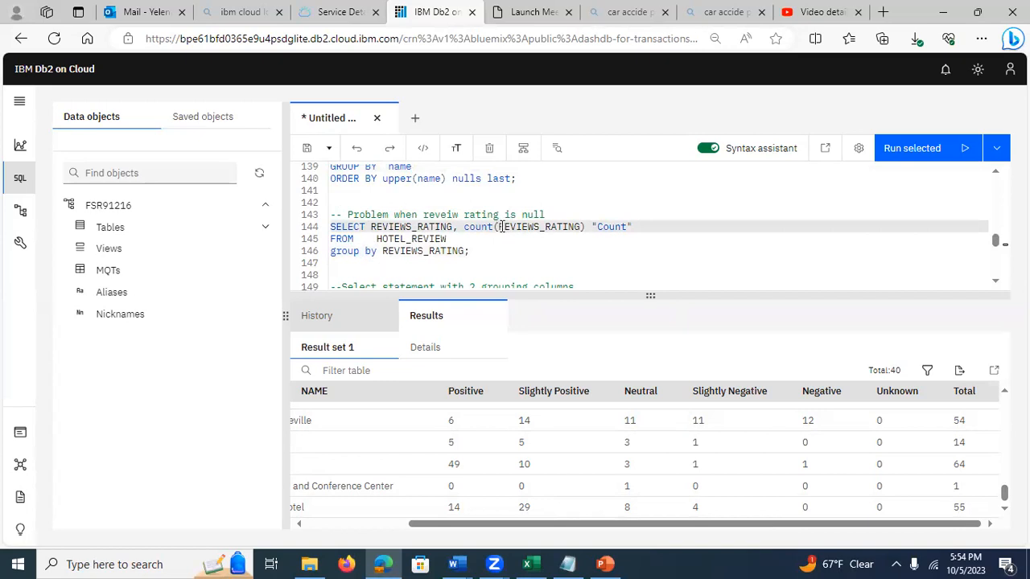
drag(478, 251, 298, 234)
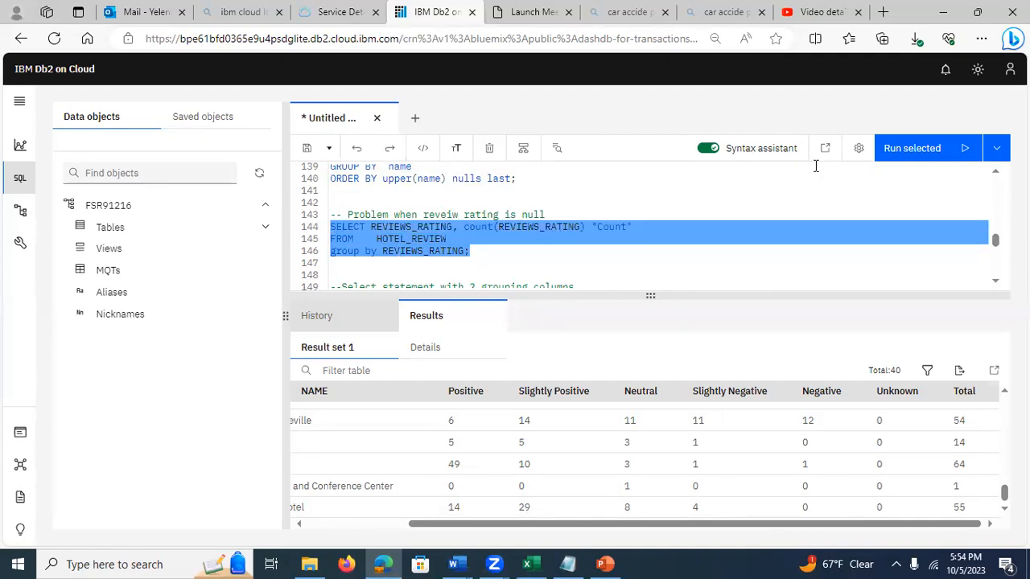
click(900, 156)
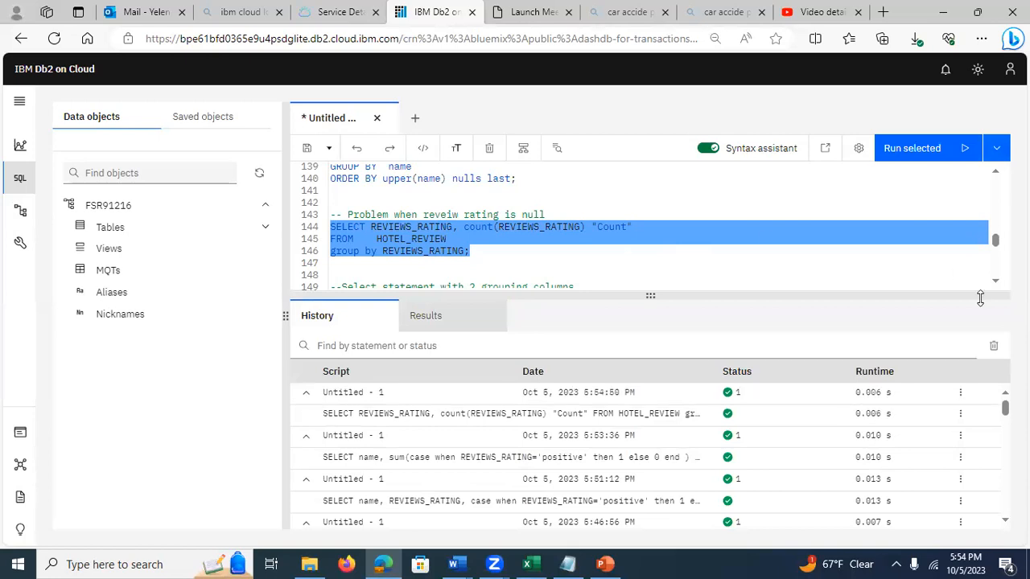
click(359, 414)
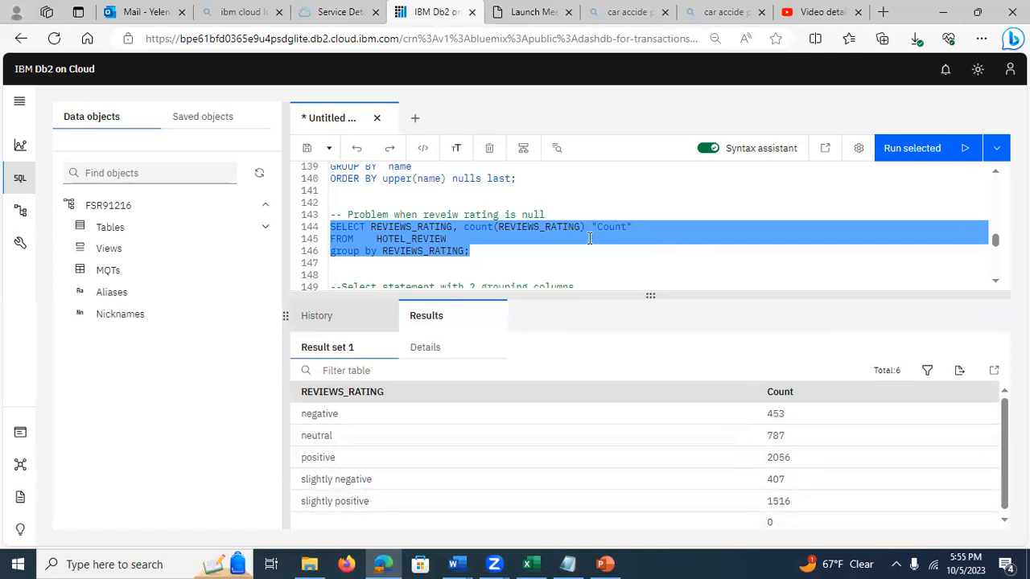
click(497, 228)
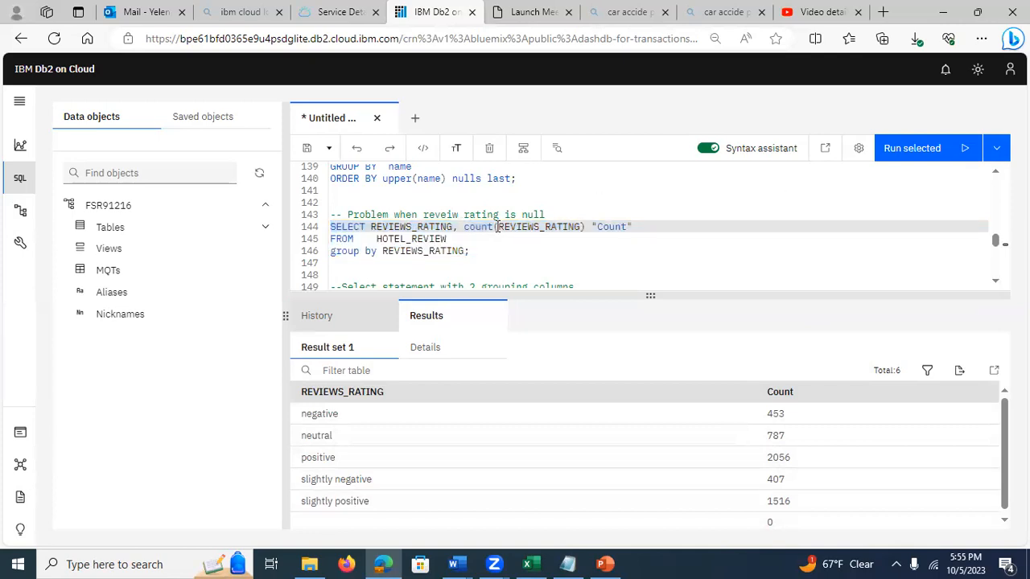
Step: Examine the Final Query's ORDER BY clause, focusing on the upper(name) expression and the nulls last option
click(997, 173)
click(998, 173)
click(998, 173)
click(998, 173)
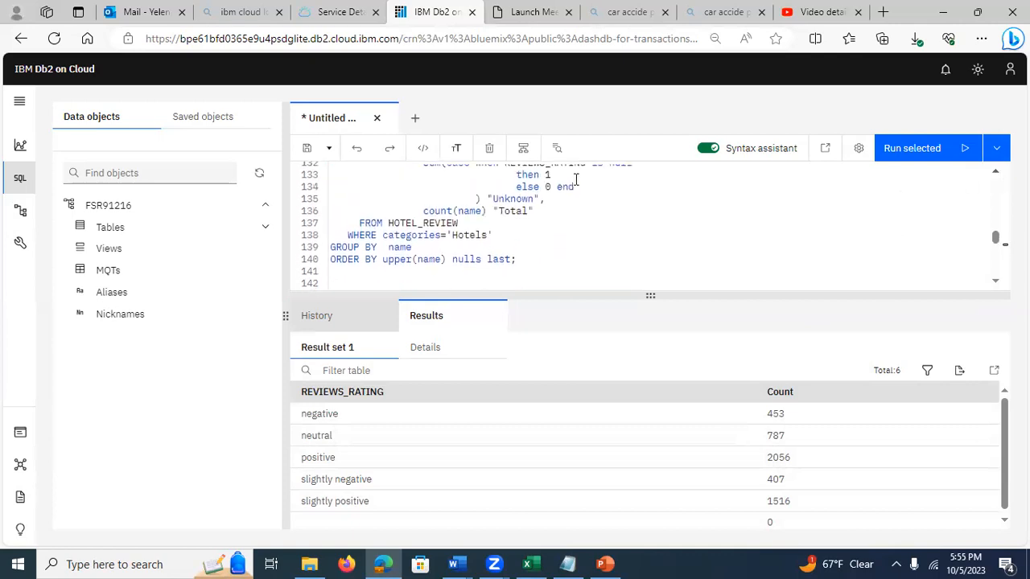
click(452, 259)
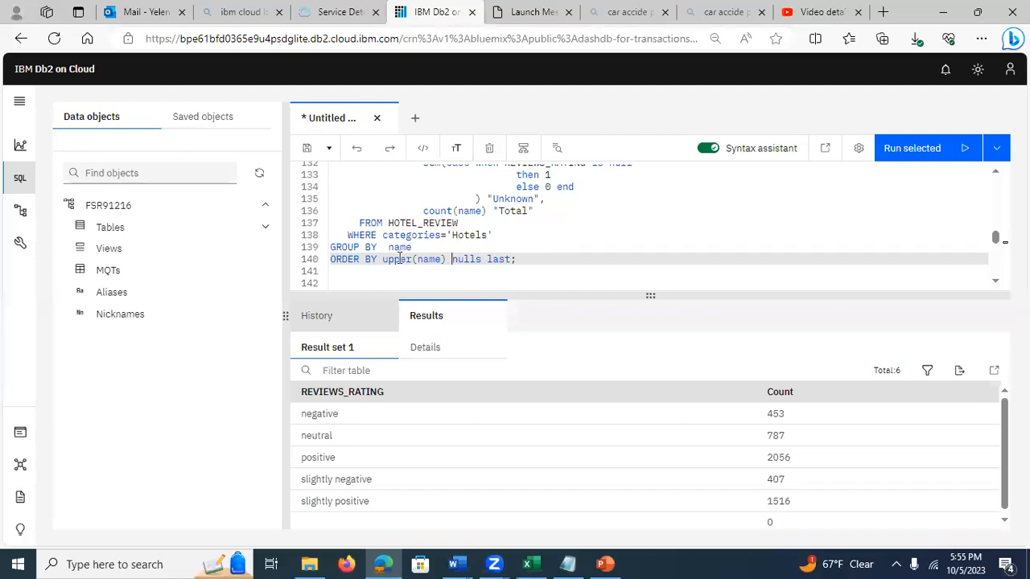
drag(384, 259, 443, 257)
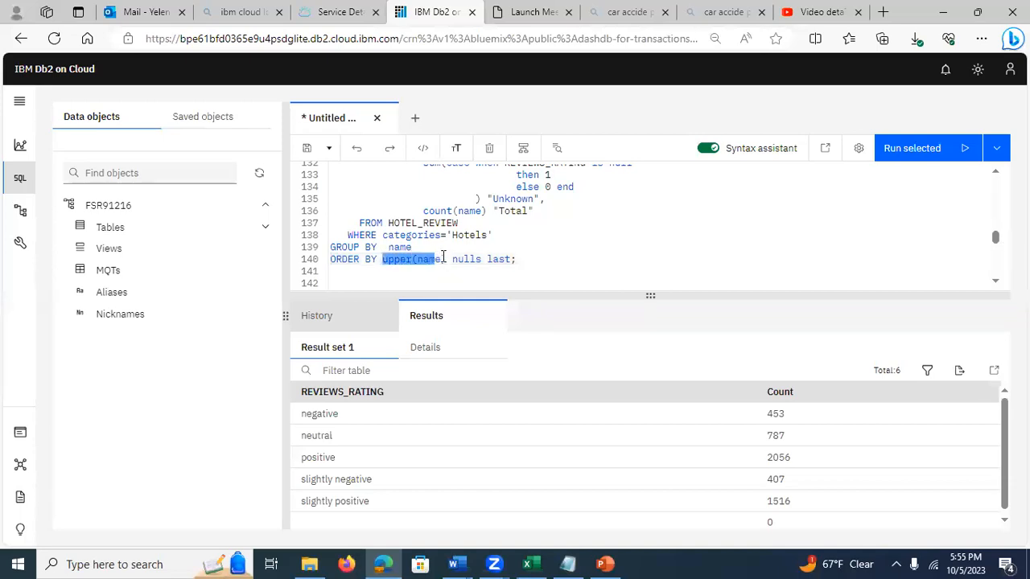
click(444, 259)
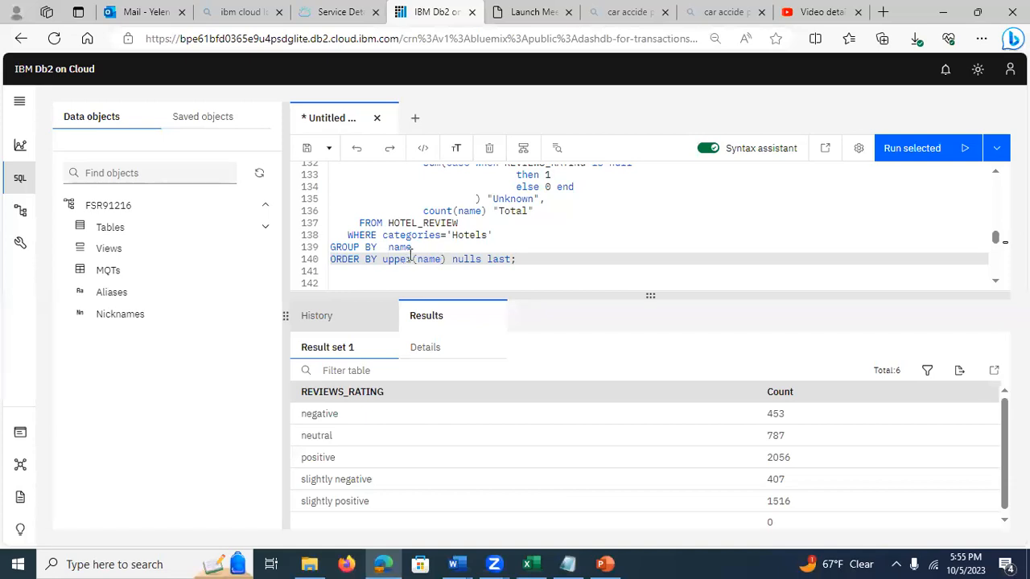
Step: Run the query with 2 grouping columns, counting HOTEL_REVIEW rows by province and reviews_rating, and open its result set
click(997, 285)
click(996, 285)
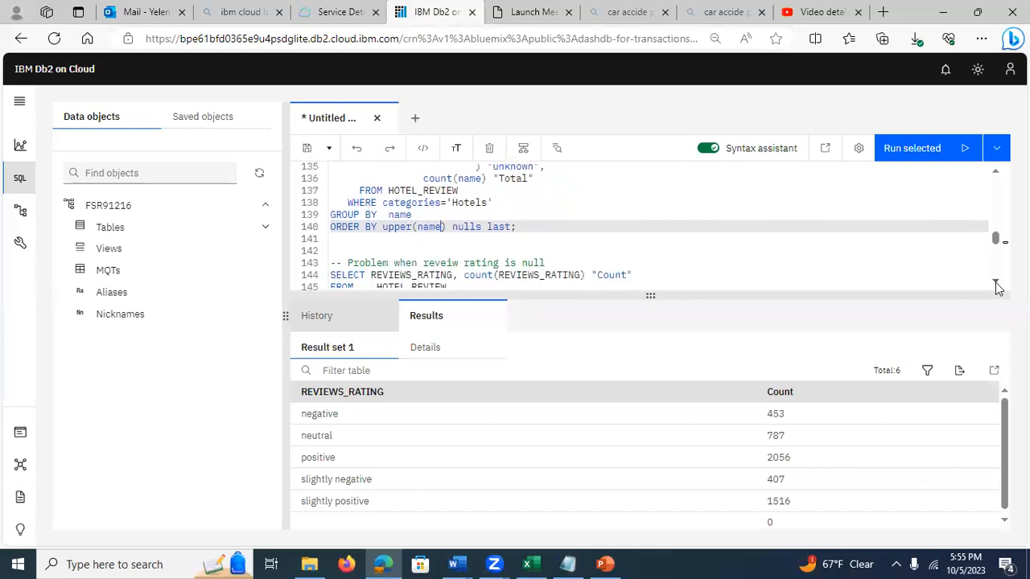
click(996, 286)
click(996, 286)
click(997, 286)
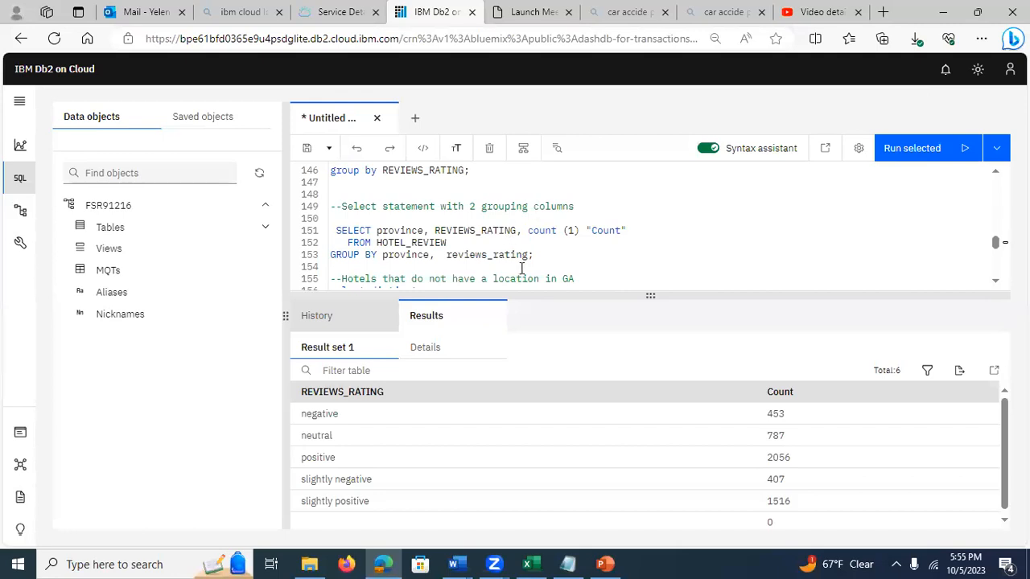
drag(535, 263, 337, 239)
click(899, 152)
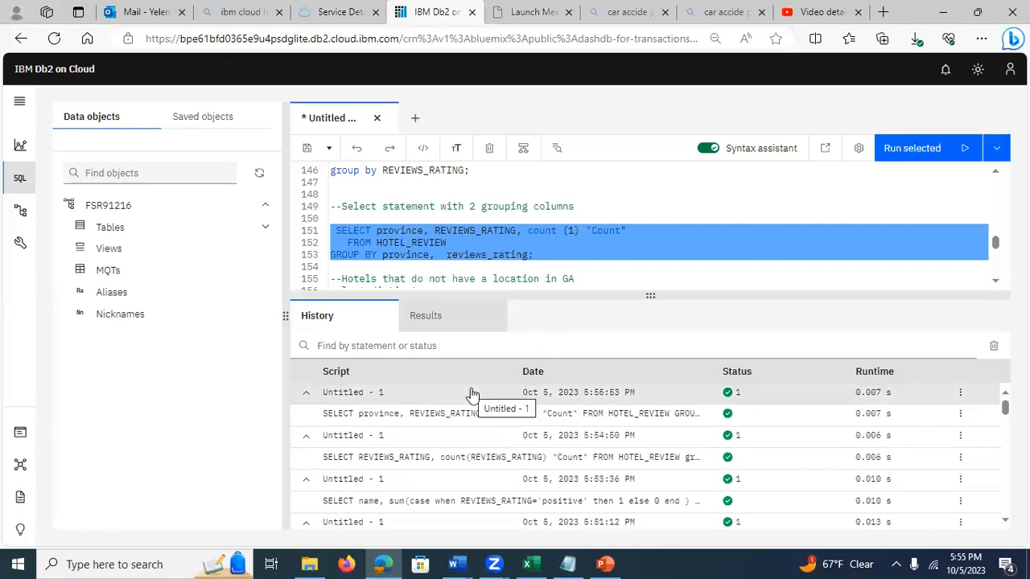
click(382, 417)
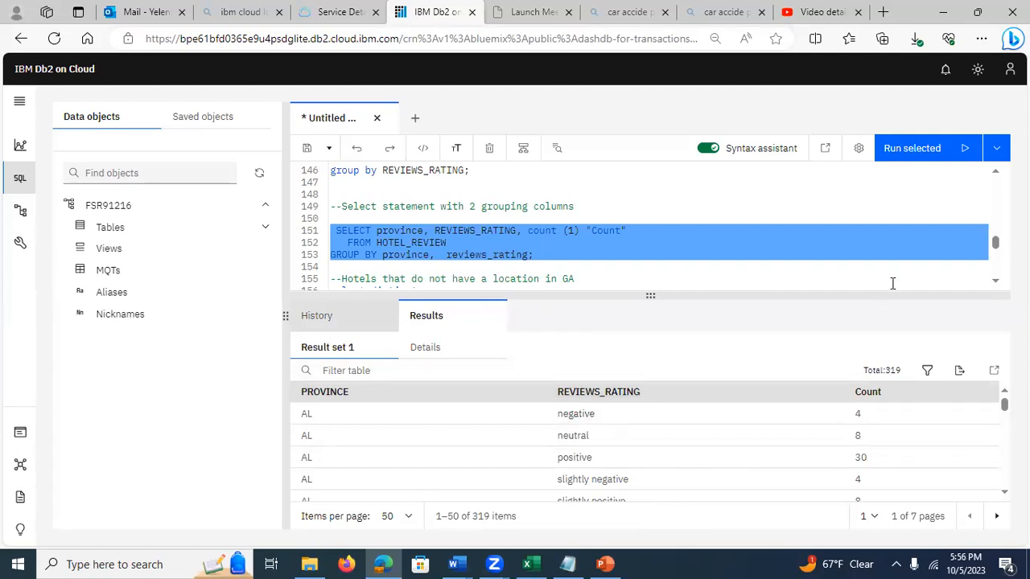
Step: Switch to the PowerPoint presentation and display slide 23, "What is a Subquery"
click(602, 564)
click(32, 457)
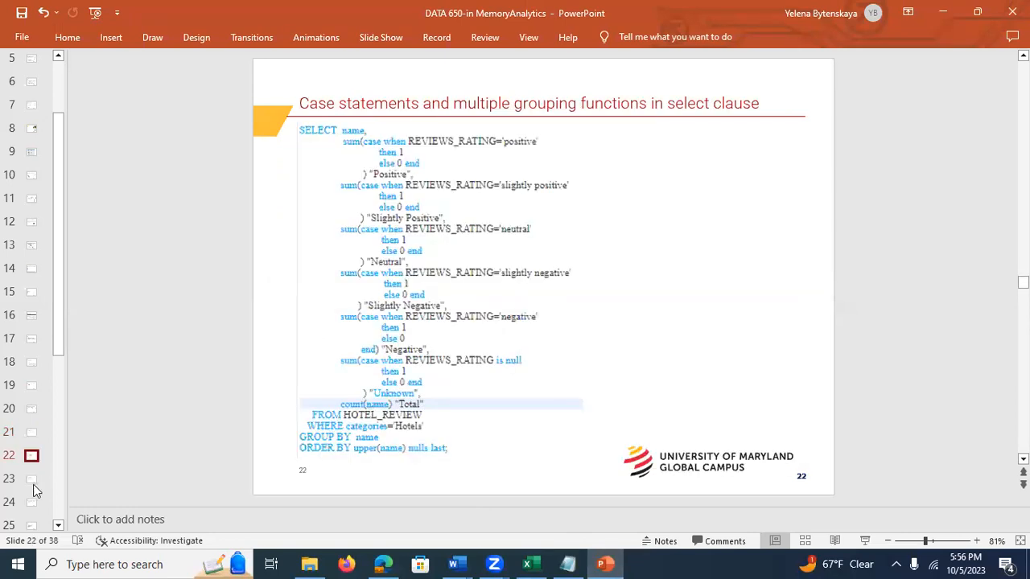
click(34, 488)
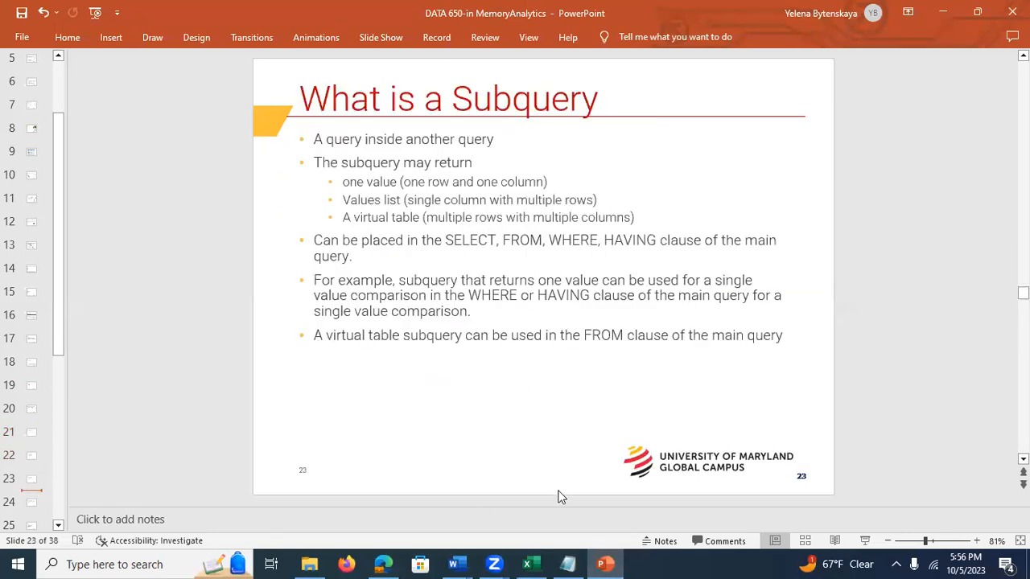
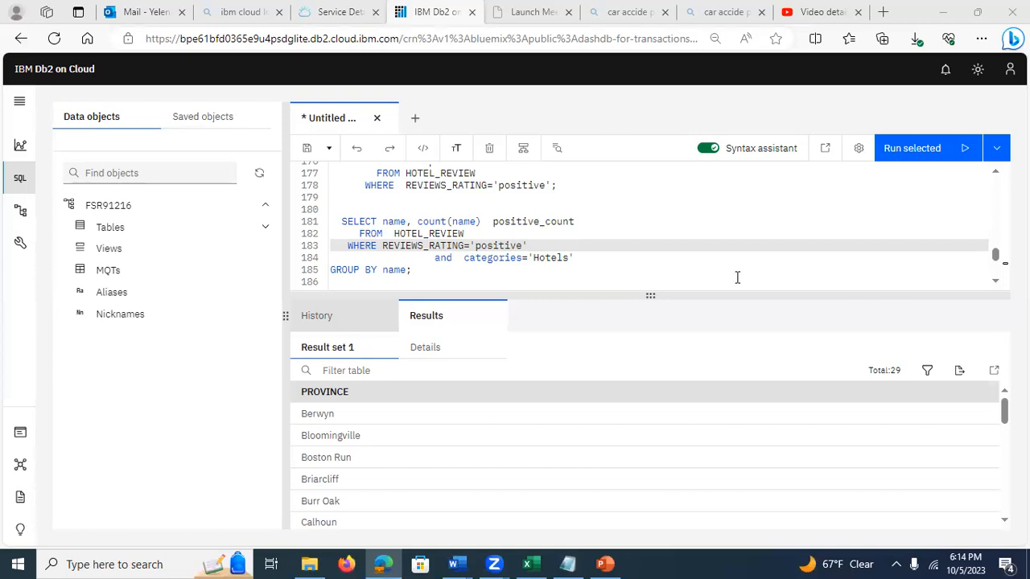
click(734, 243)
click(541, 257)
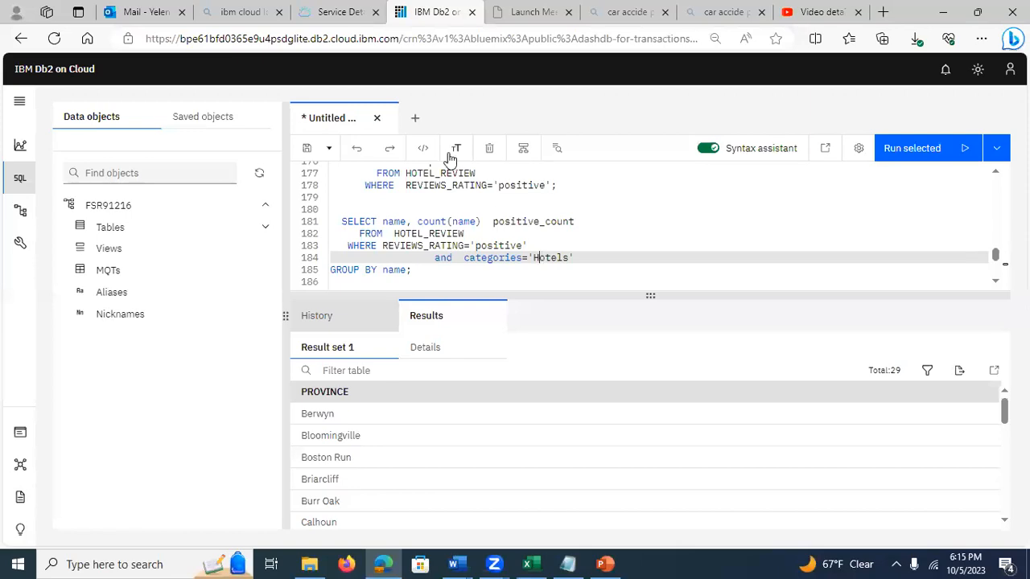
click(517, 179)
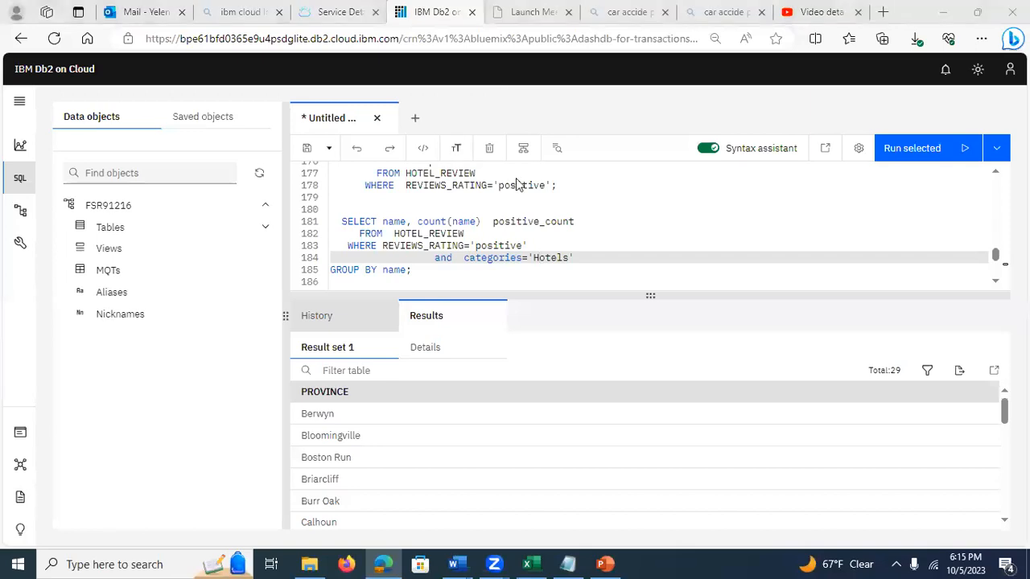
click(709, 264)
click(611, 211)
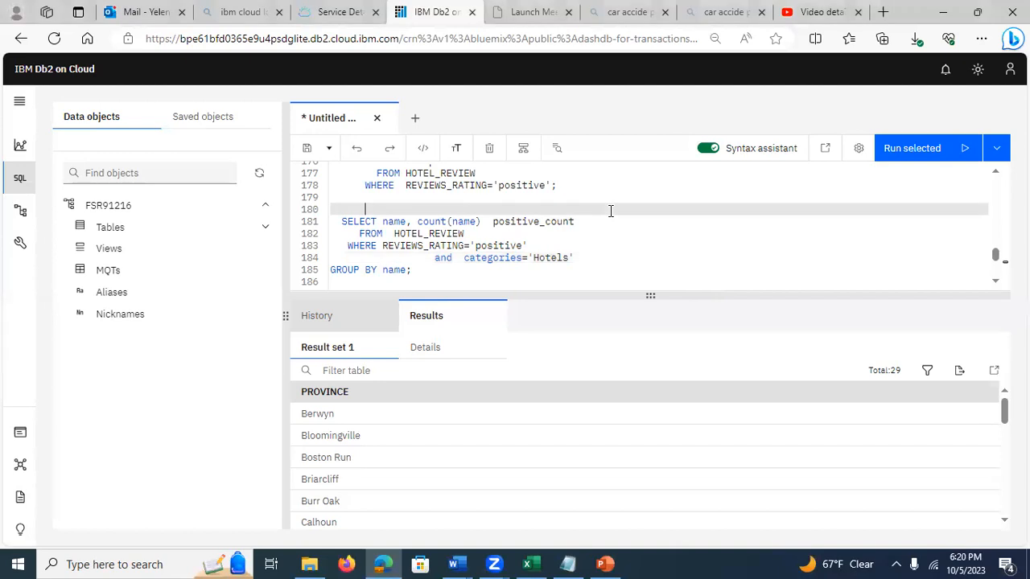